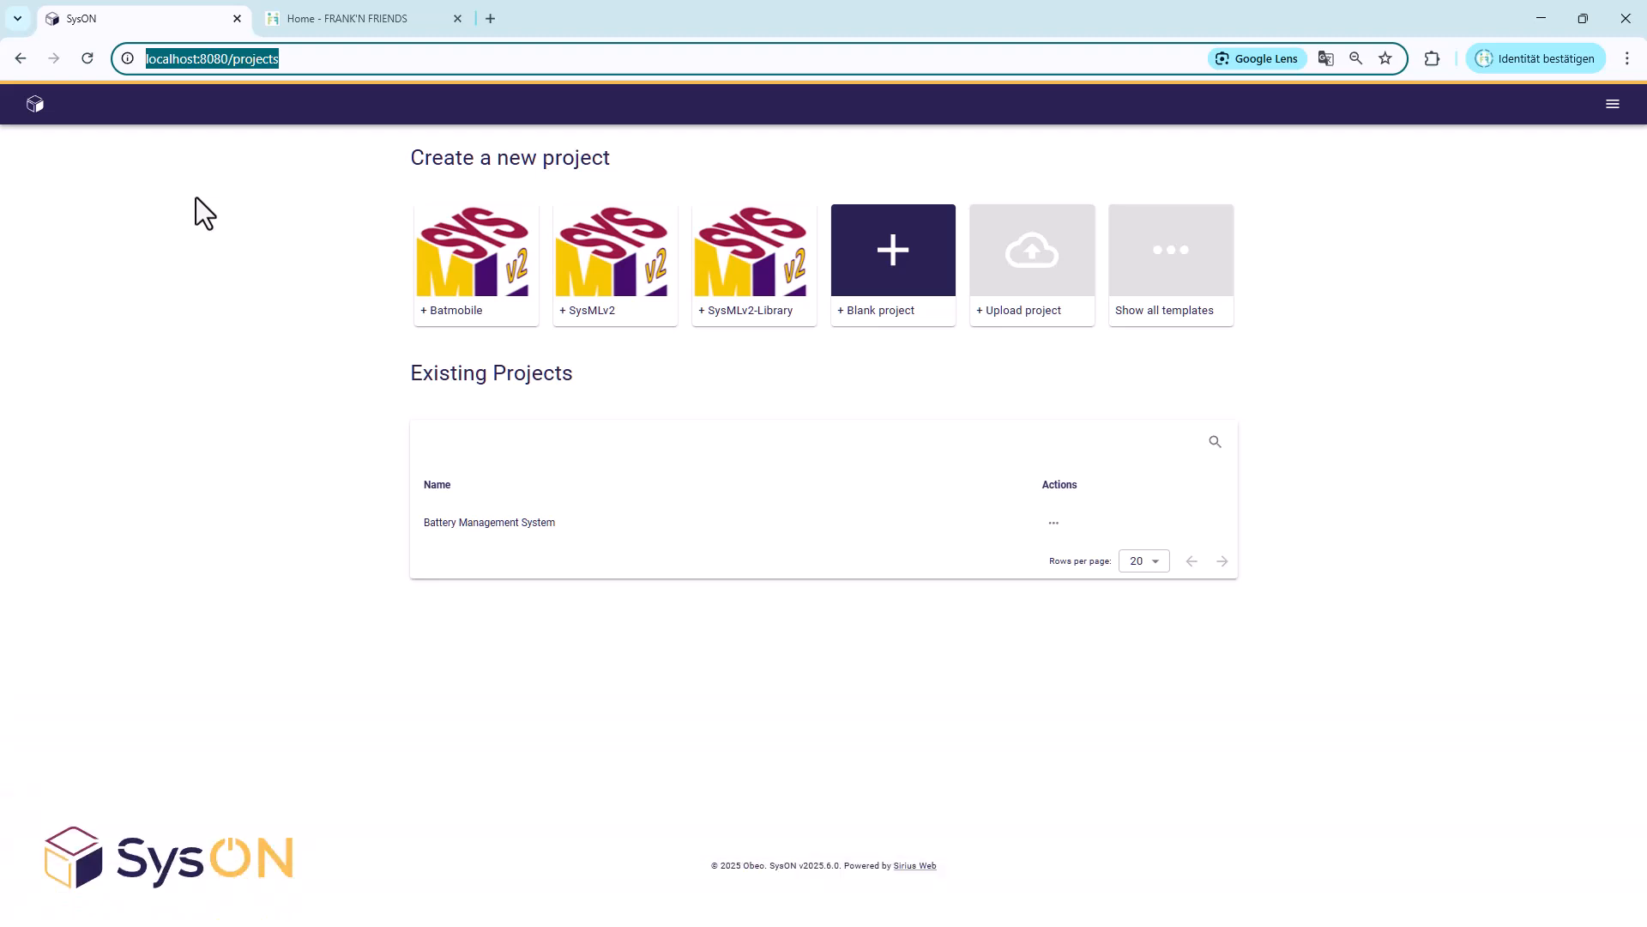
click(274, 324)
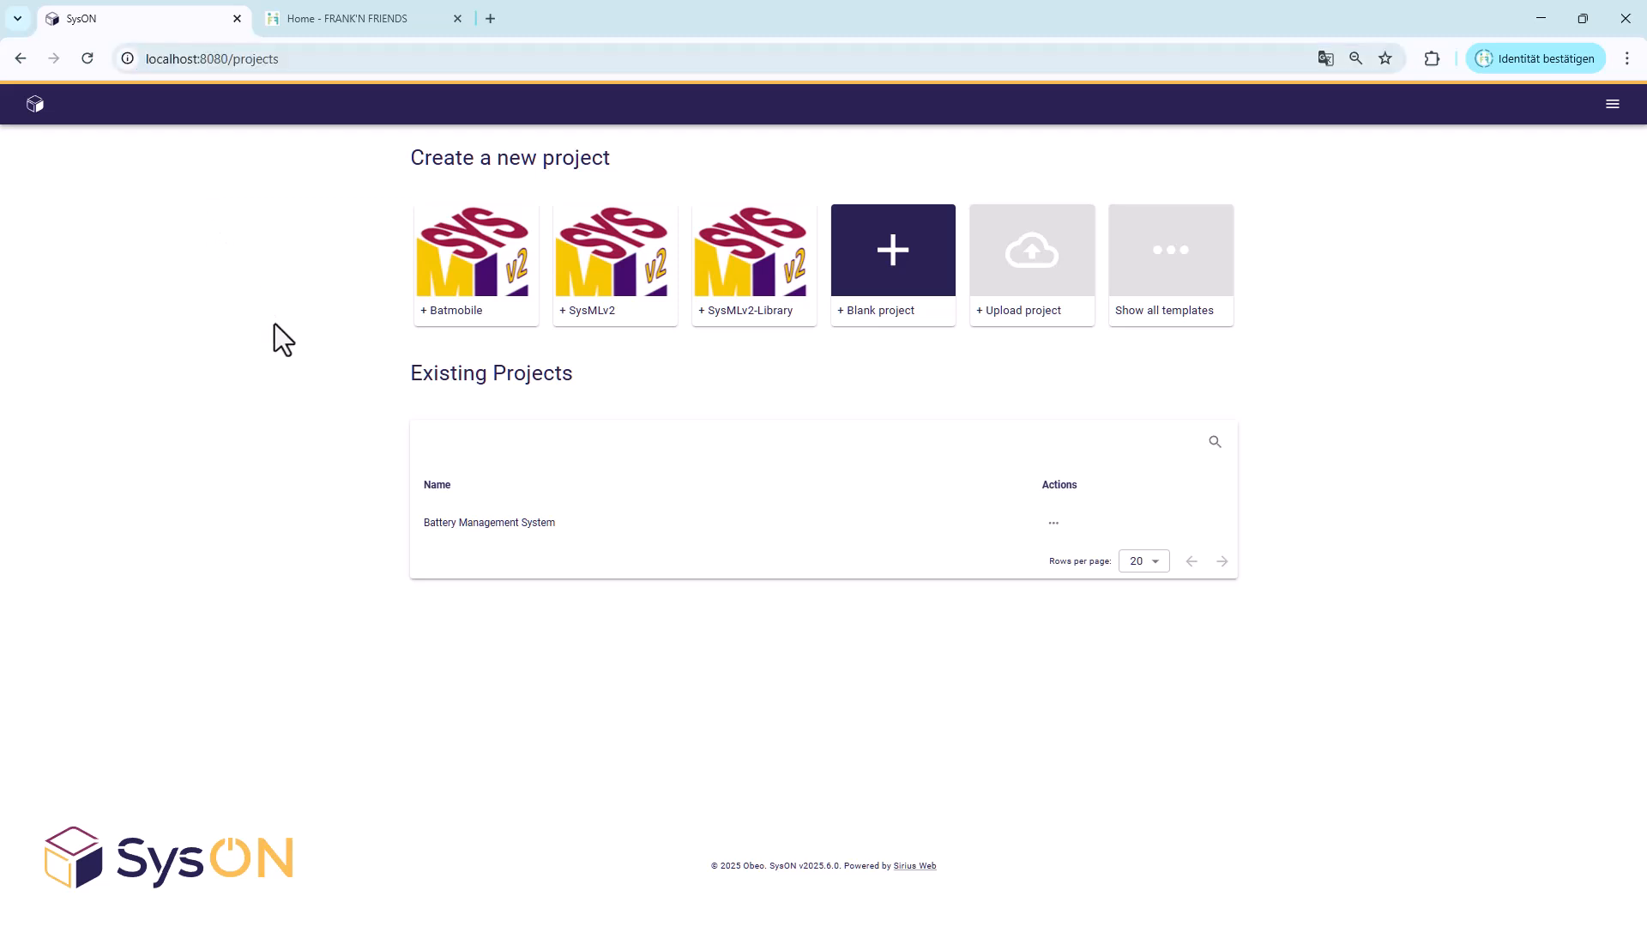
drag(937, 866, 699, 868)
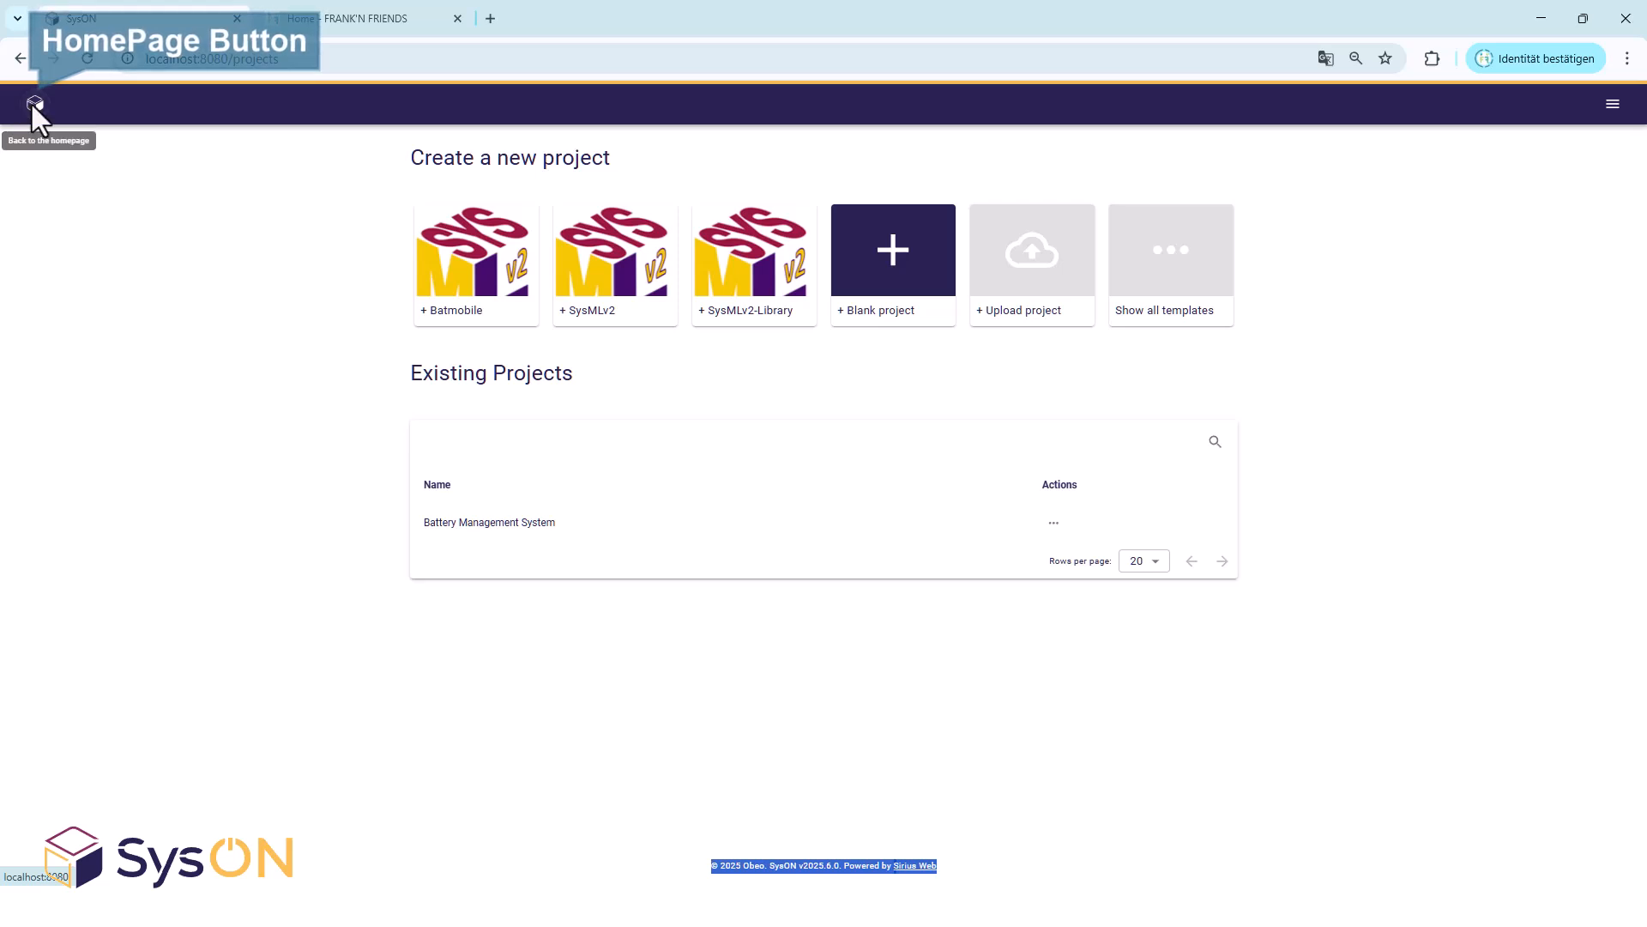
click(1614, 105)
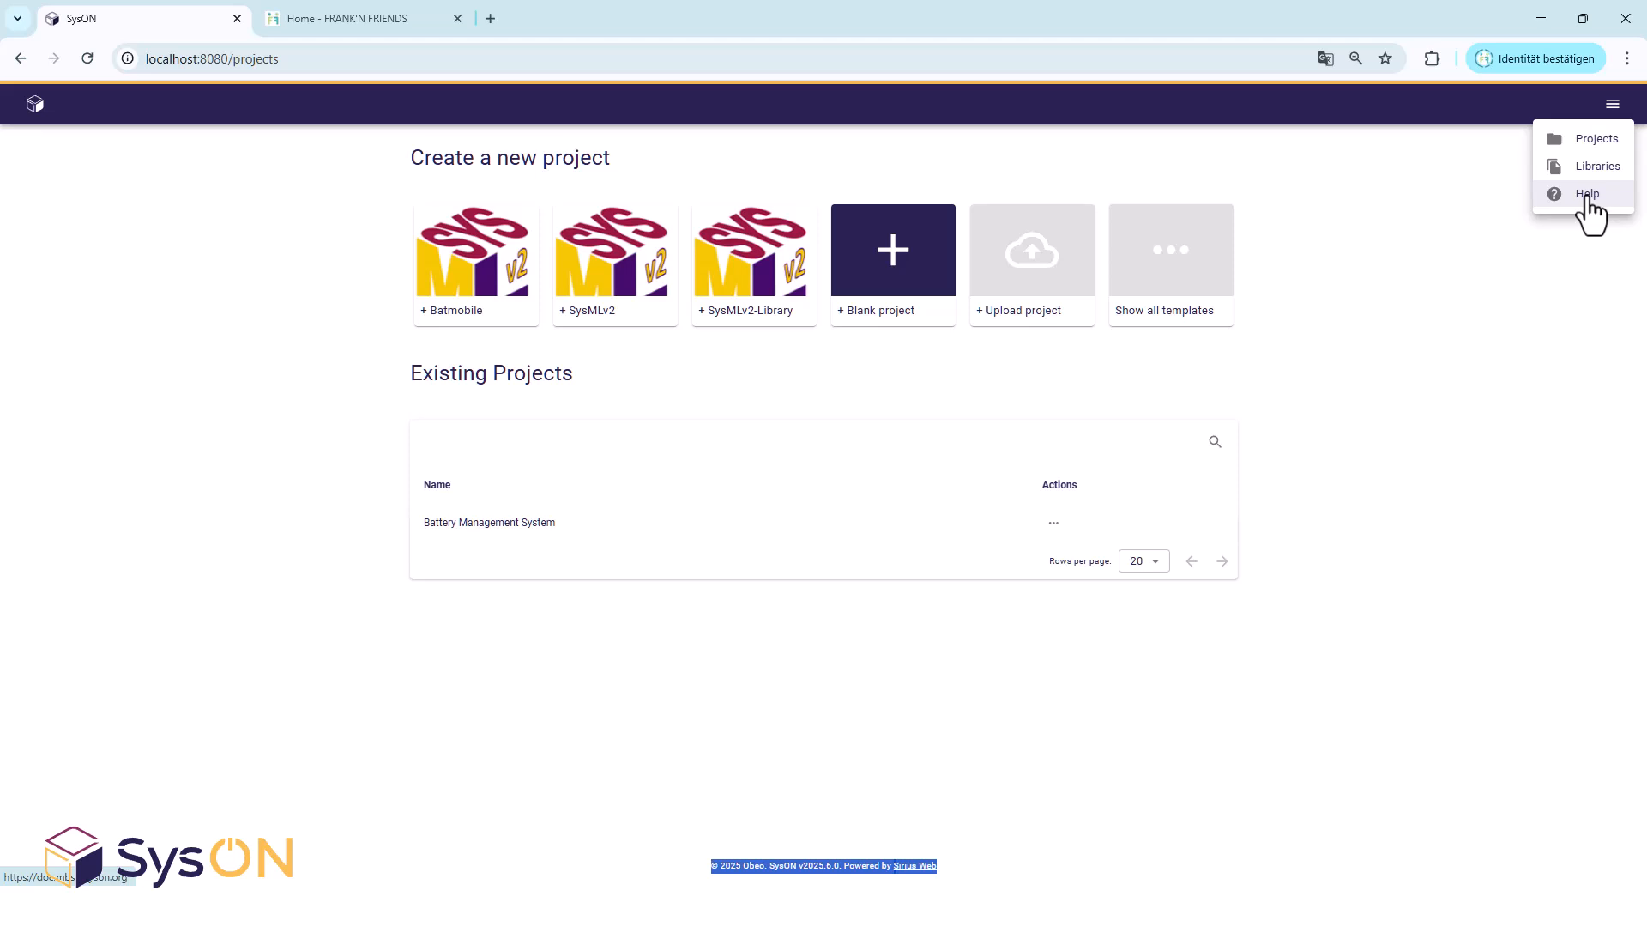
click(1474, 300)
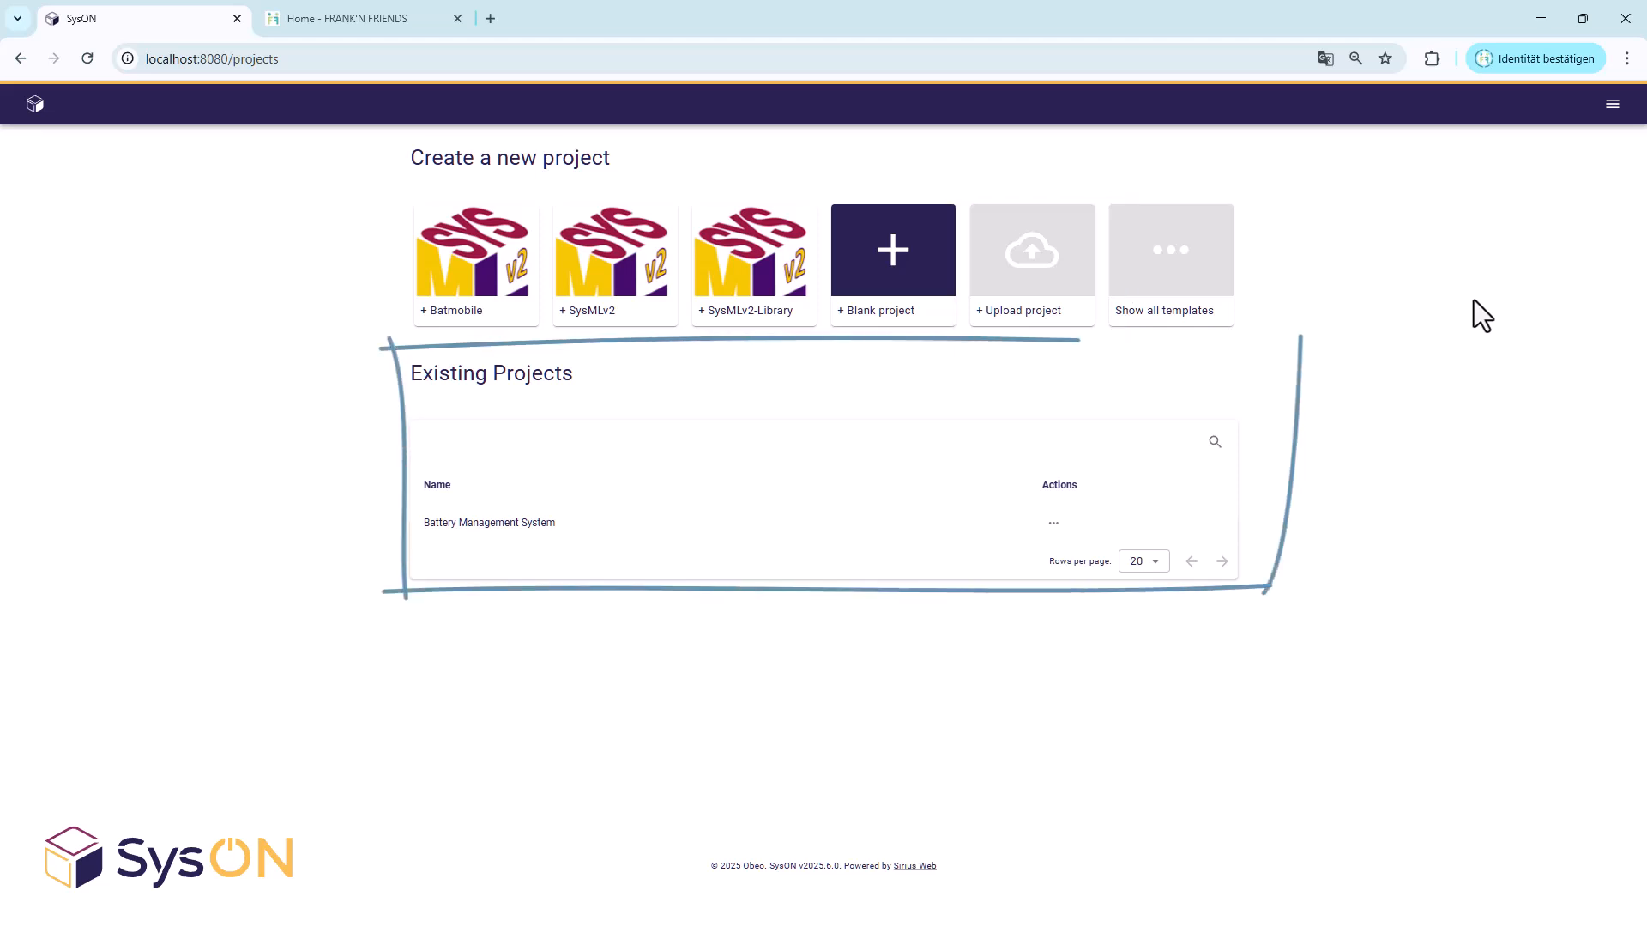
Create a new project from the SysMLv2 template.
click(609, 283)
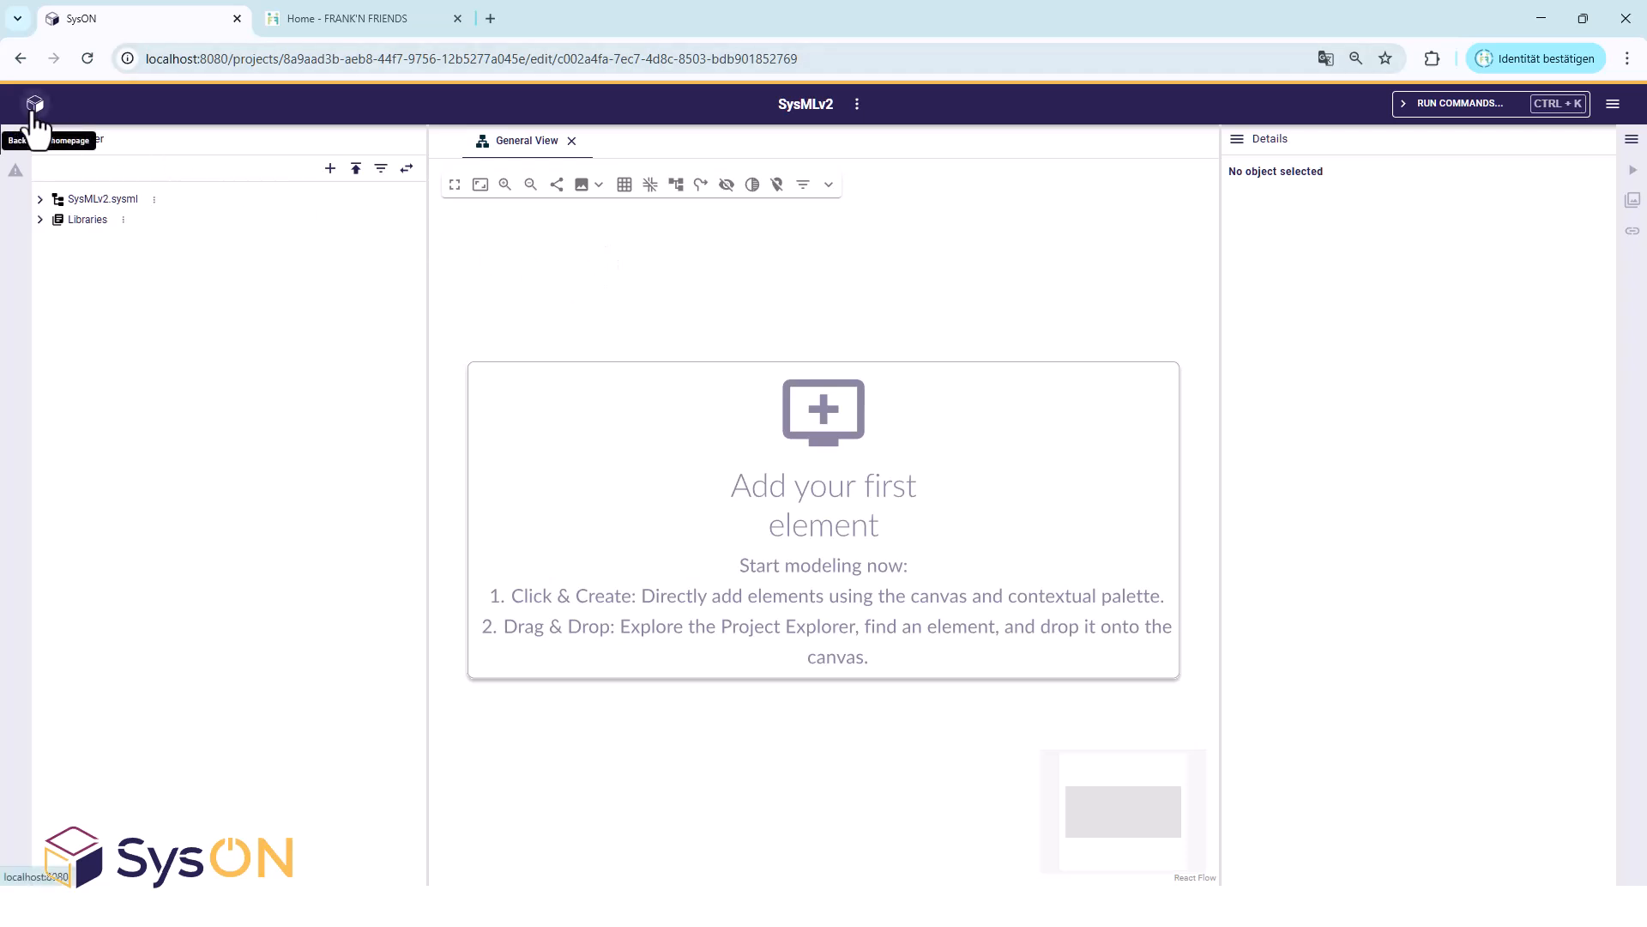
click(857, 104)
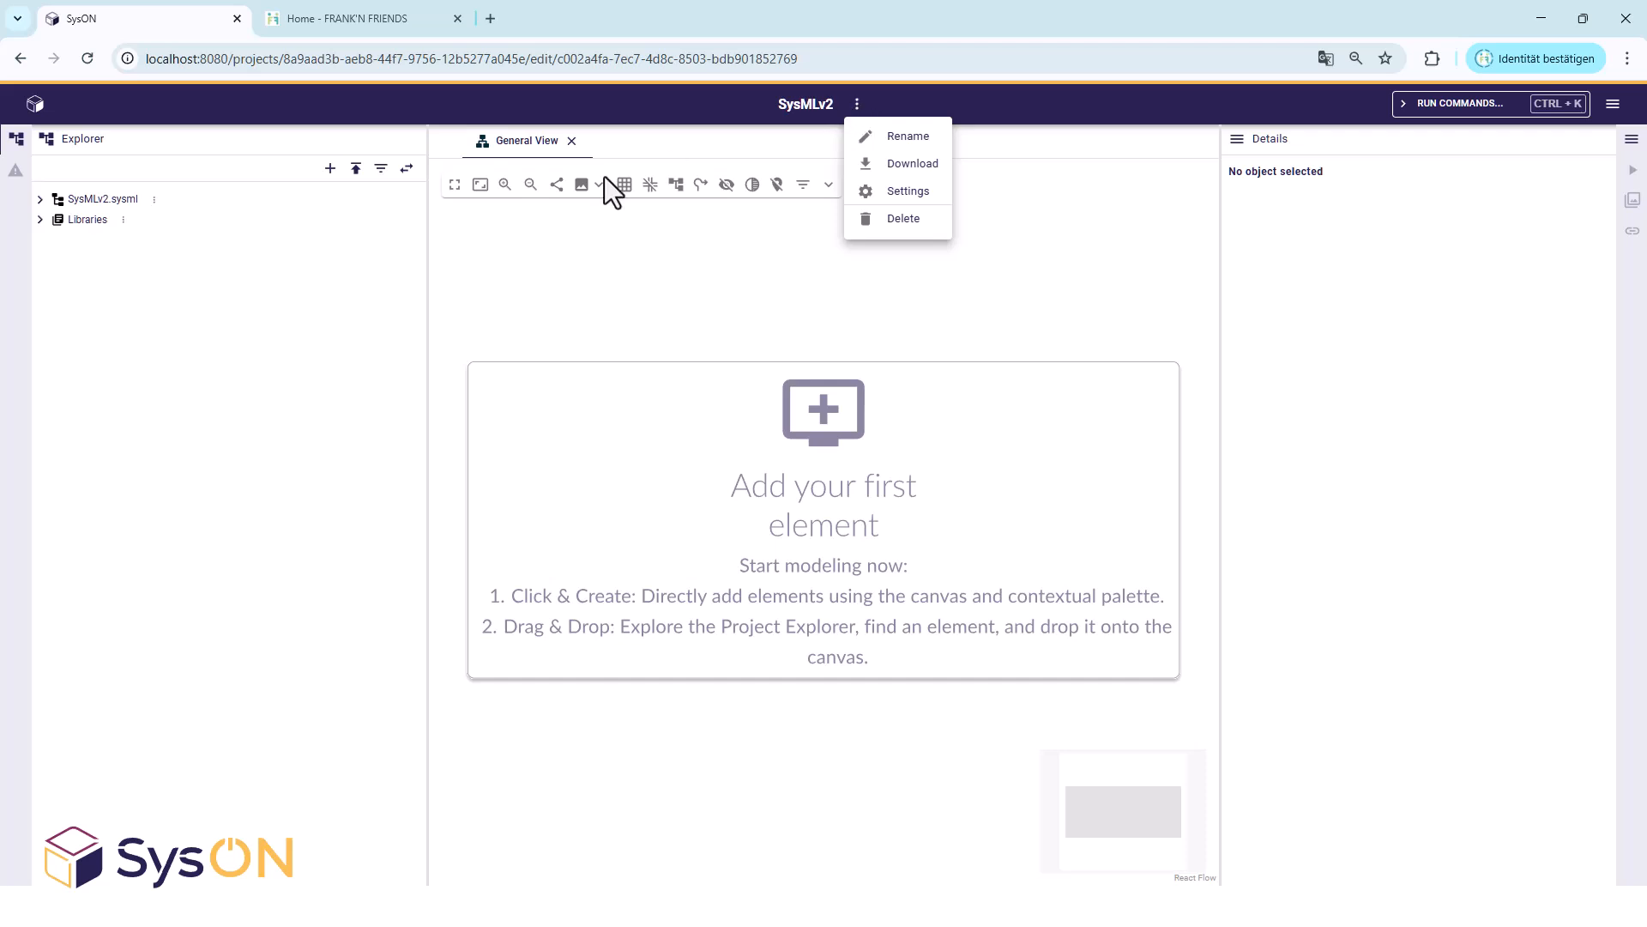
click(327, 260)
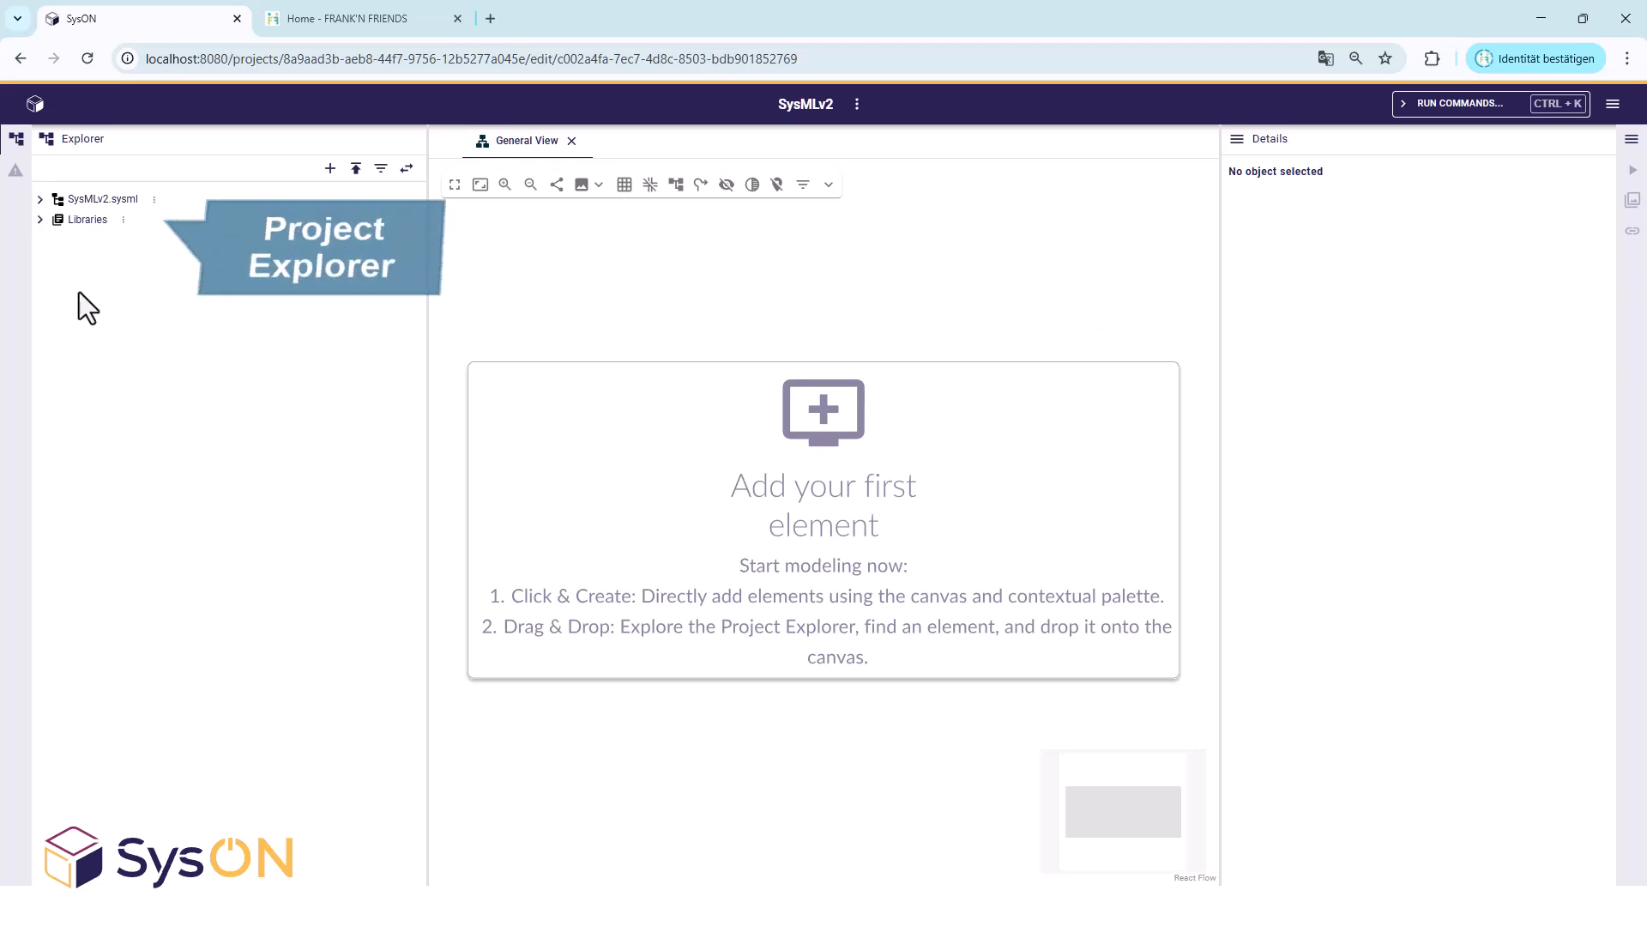
Expand the SysMLv2.sysml model in the project tree through Package 1 to the contents of its General View.
click(39, 199)
click(58, 220)
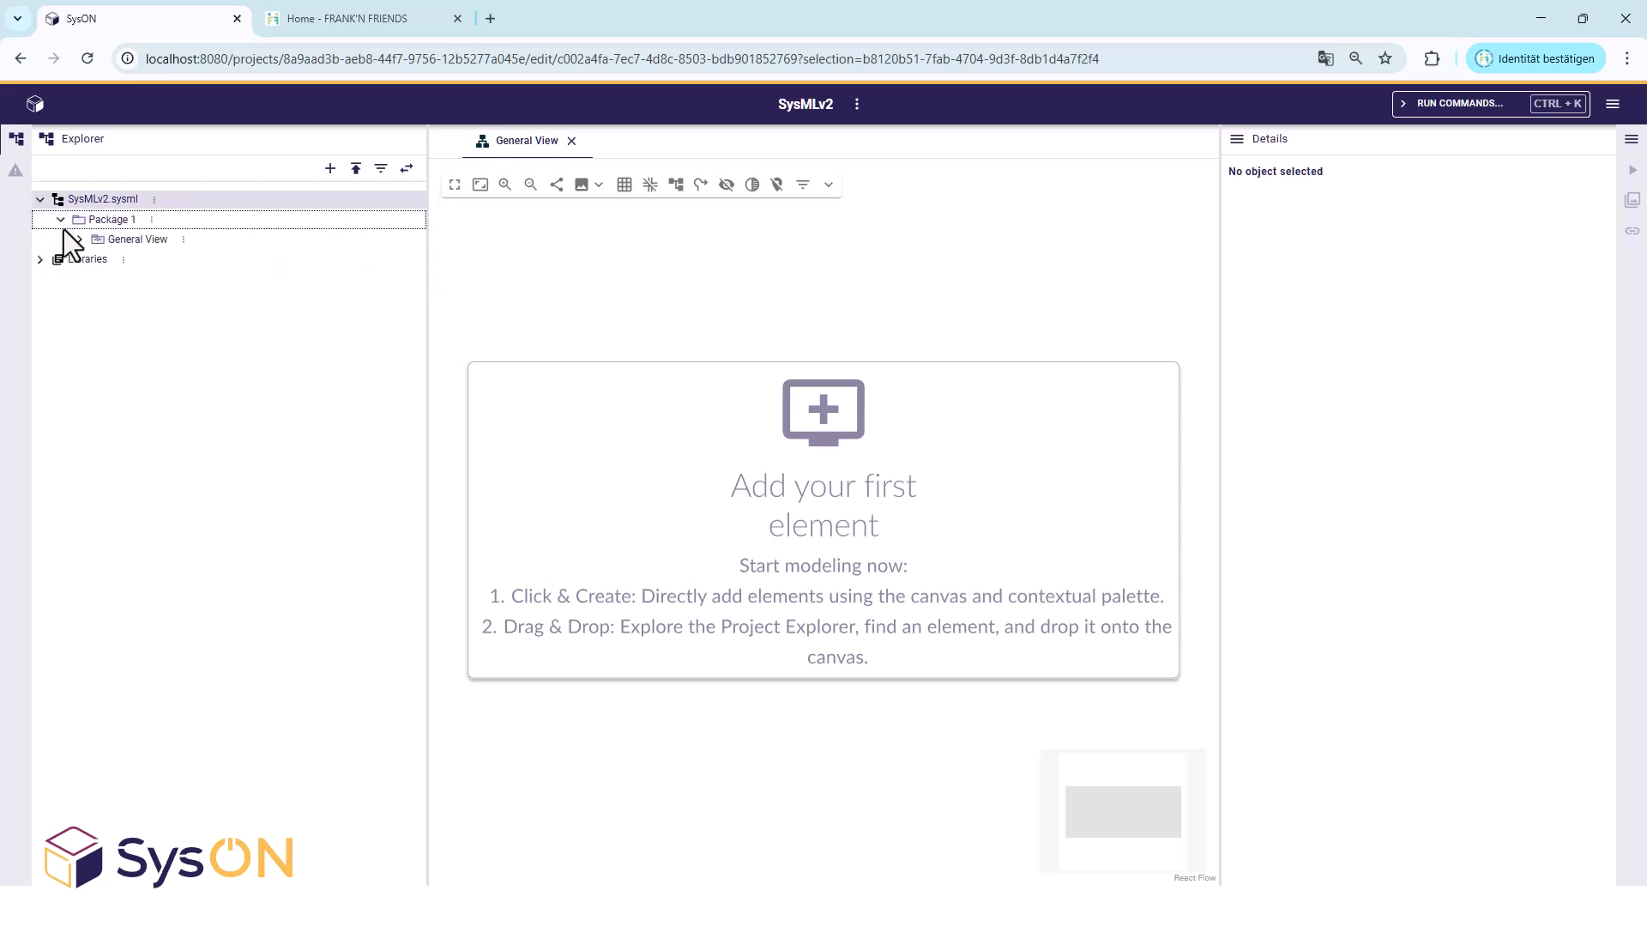
click(80, 239)
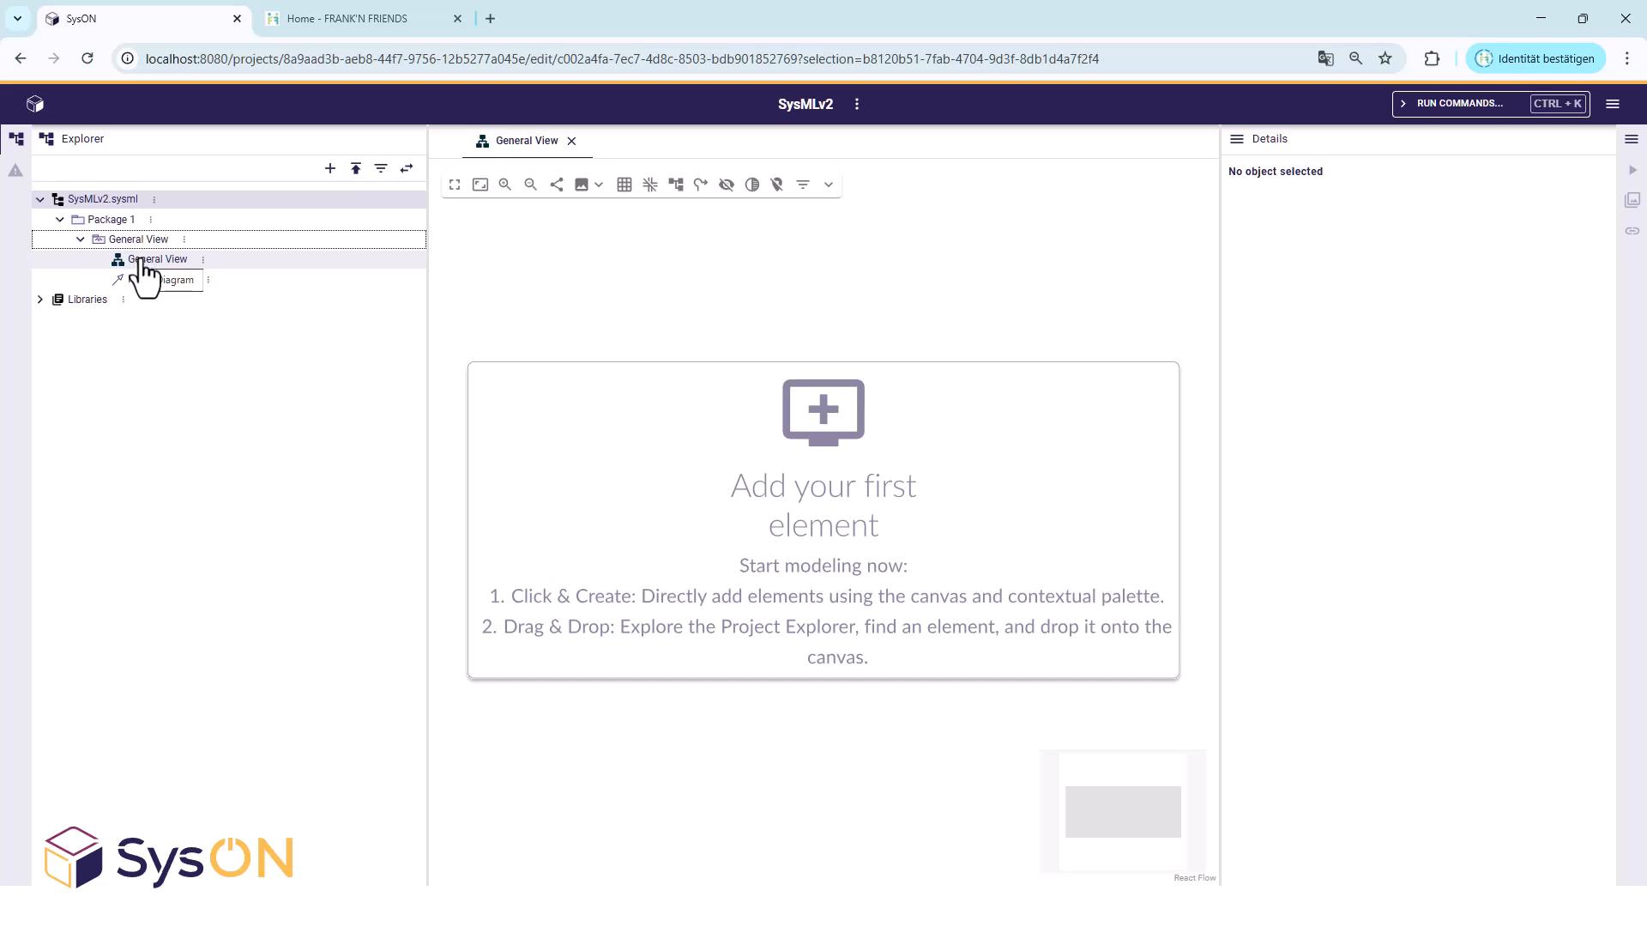
Rename the project as Batmobile Project.
click(856, 104)
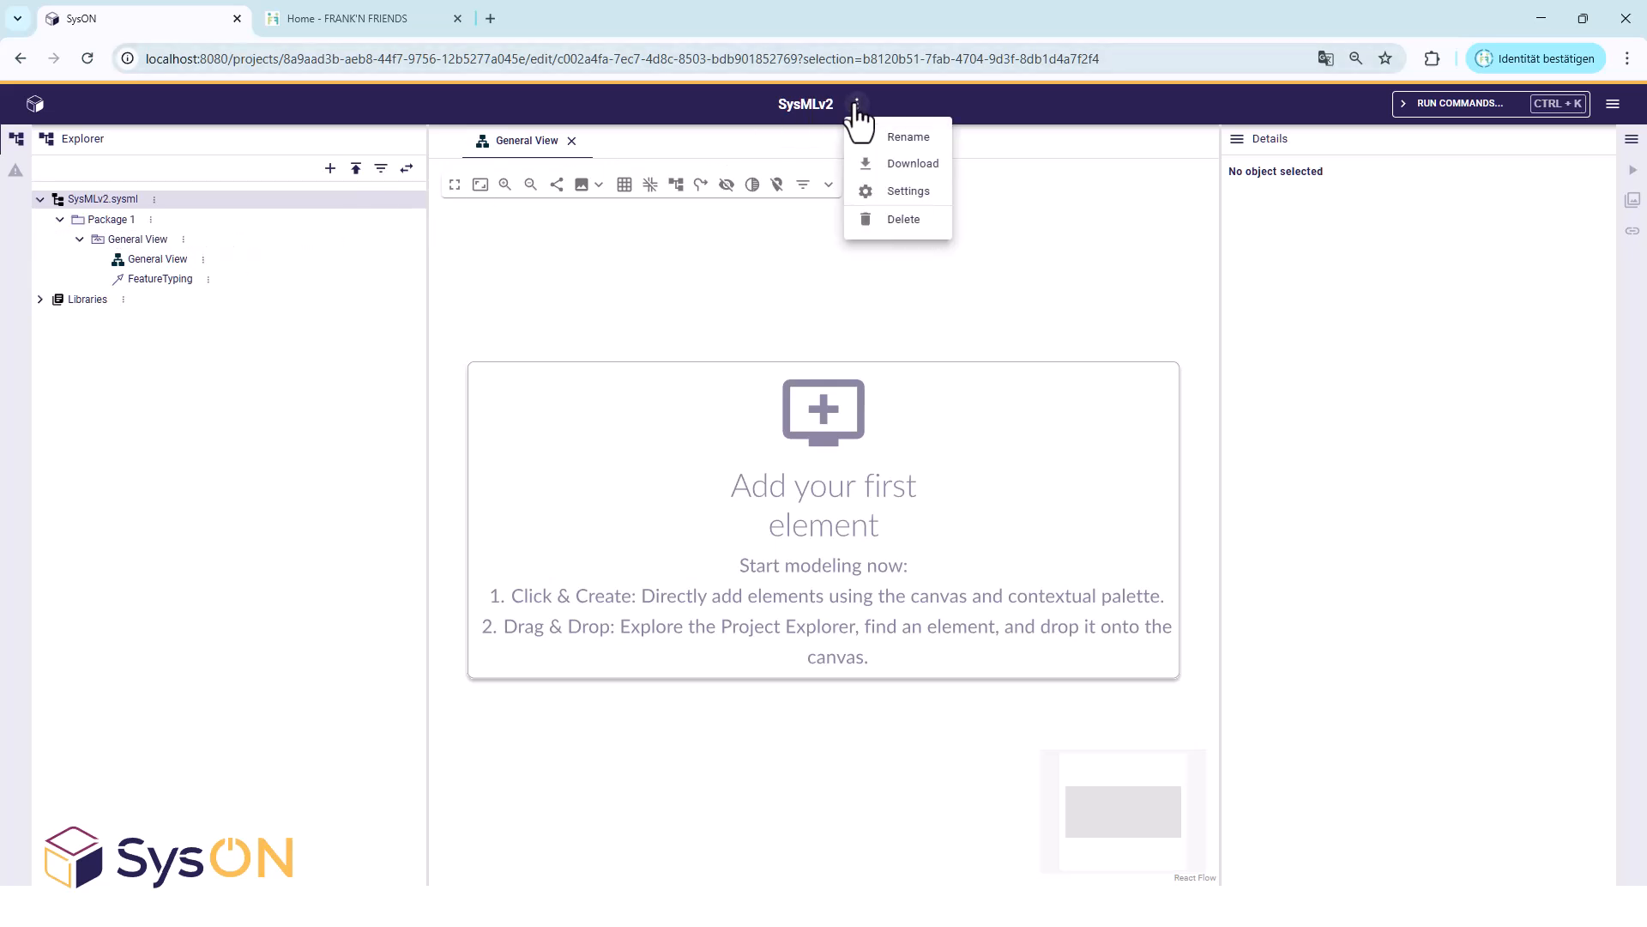
click(879, 142)
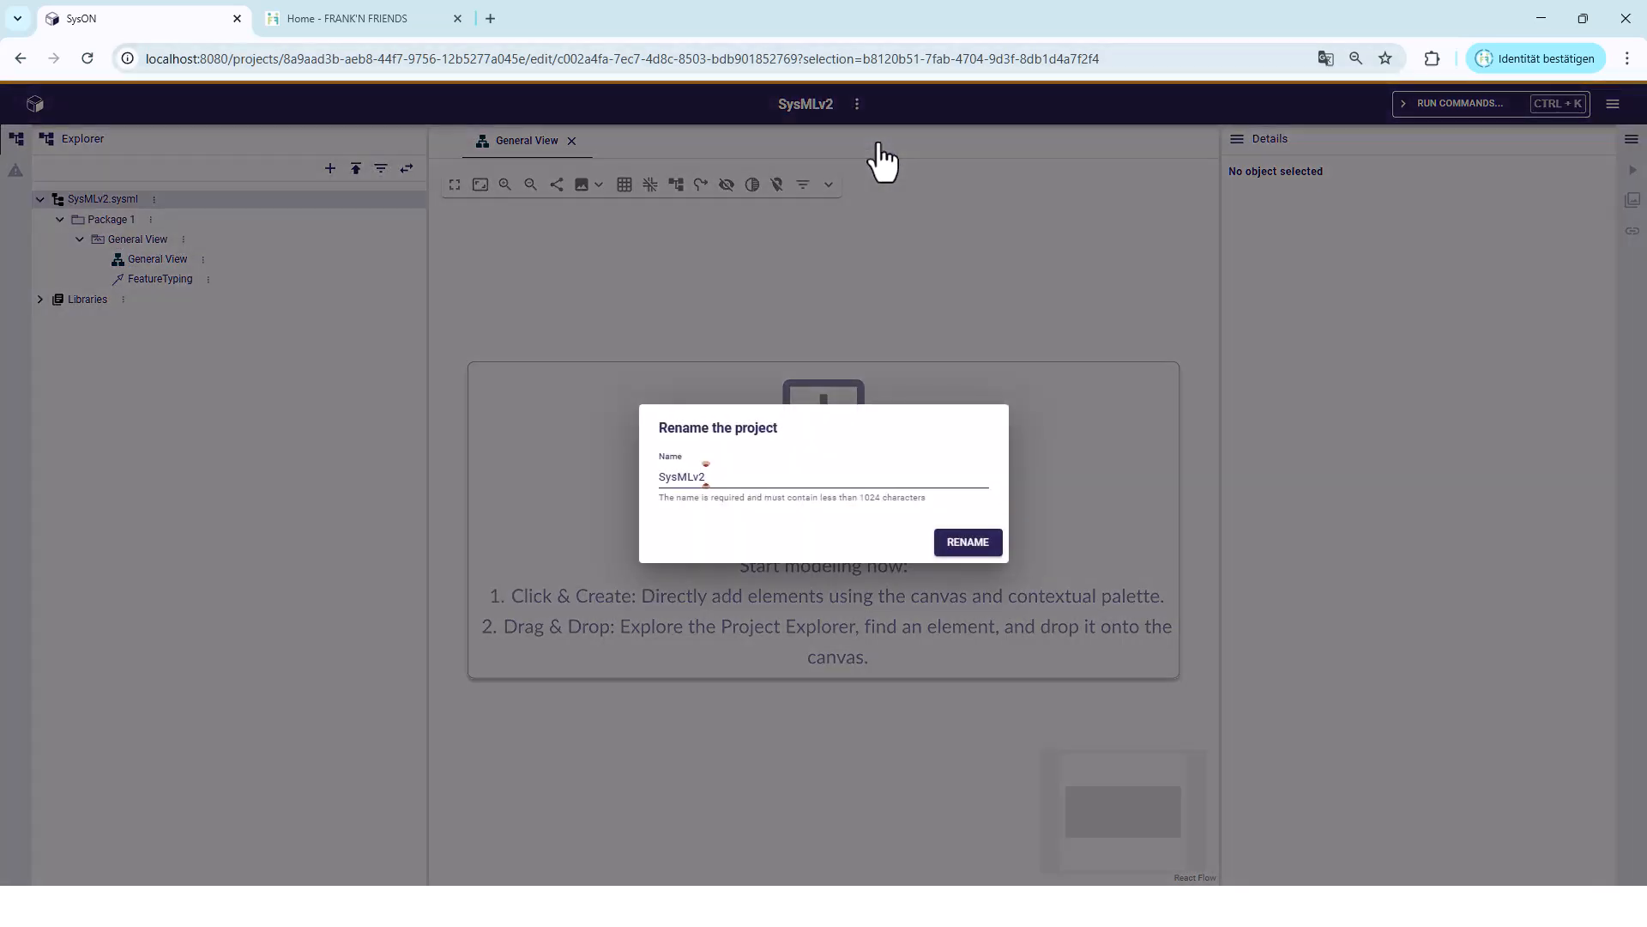
key(BackSpace)
key(BackSpace)
key(BackSpace)
key(BackSpace)
key(BackSpace)
key(BackSpace)
key(BackSpace)
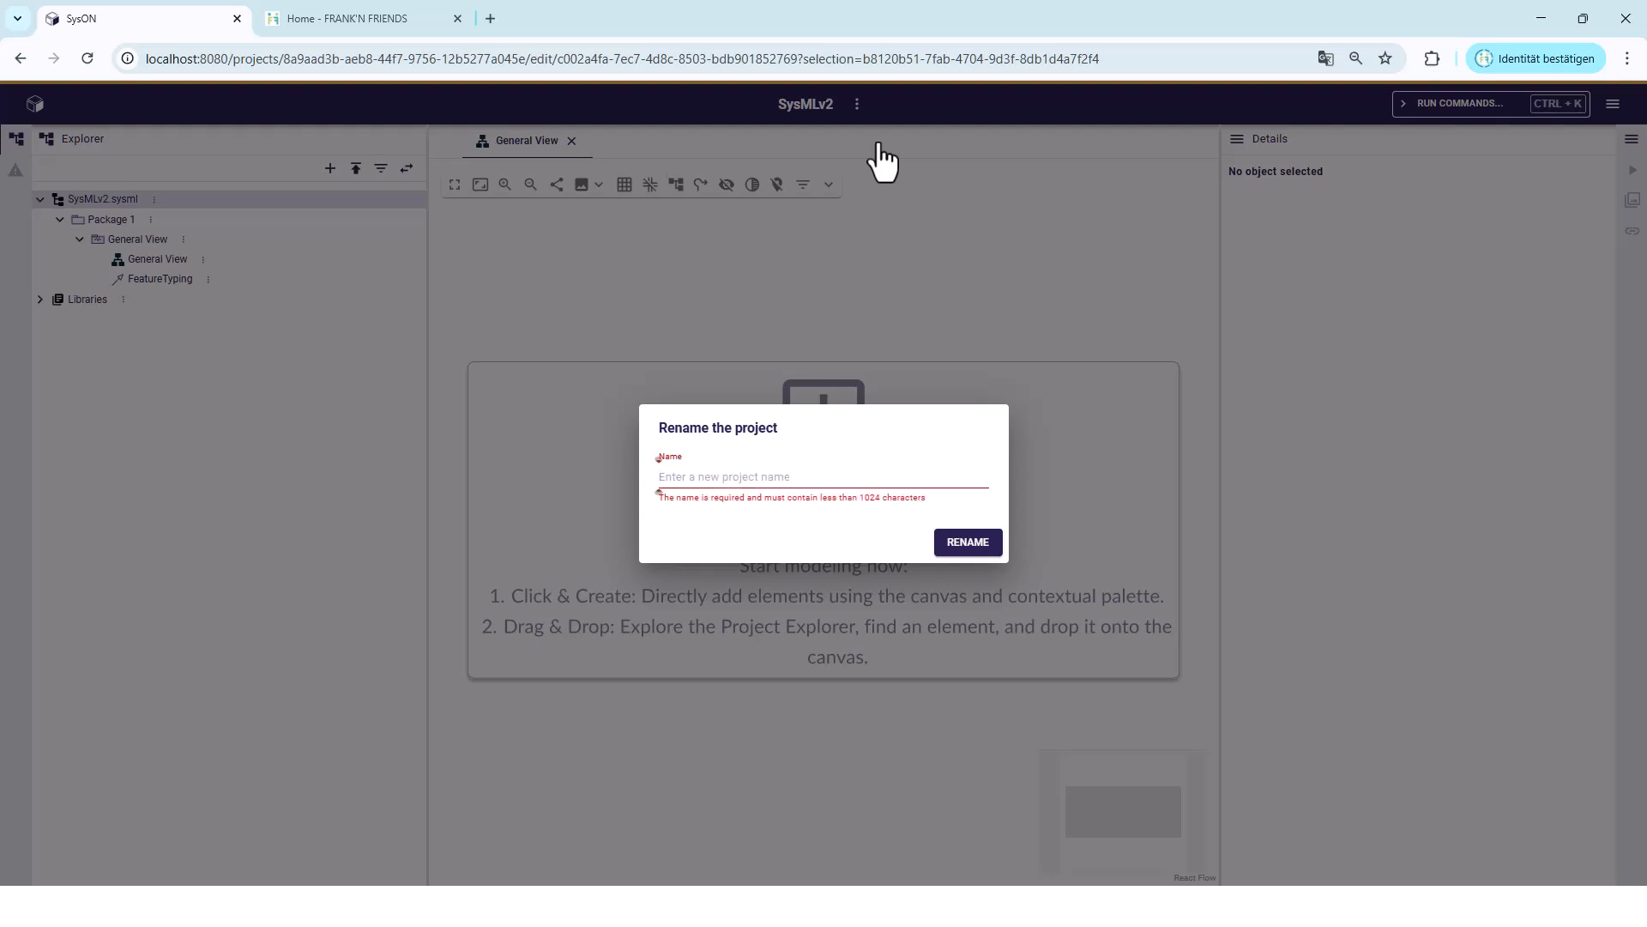
text(Batmobile Projec)
click(962, 544)
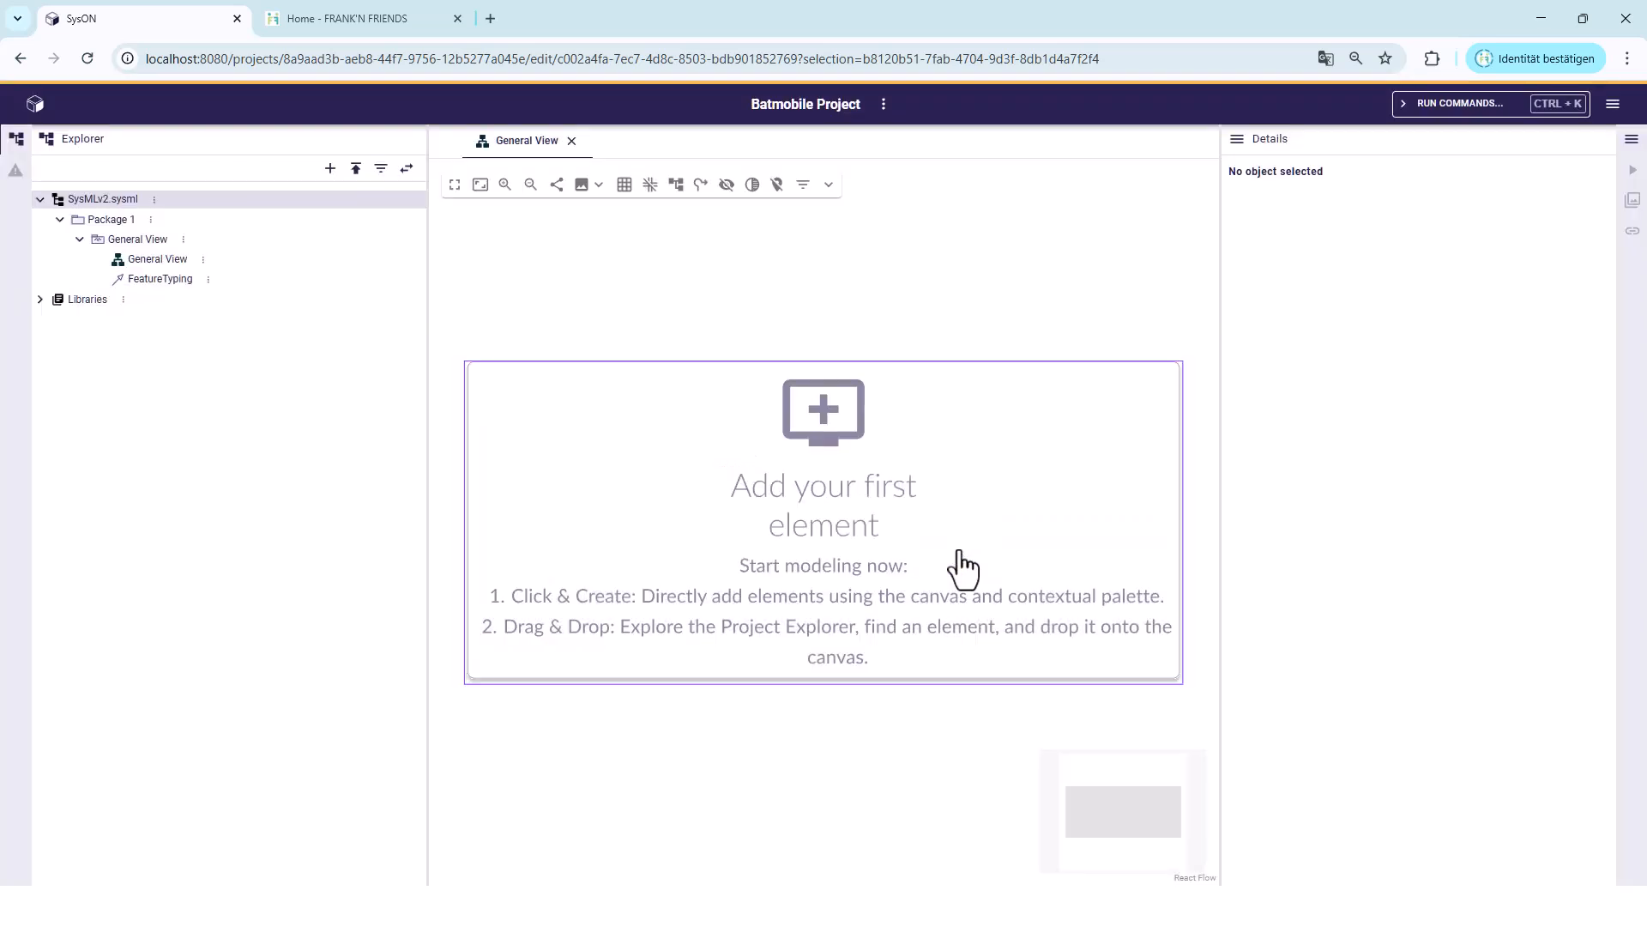
Rename the SysMLv2.sysml model as Batmobile Model.
click(153, 199)
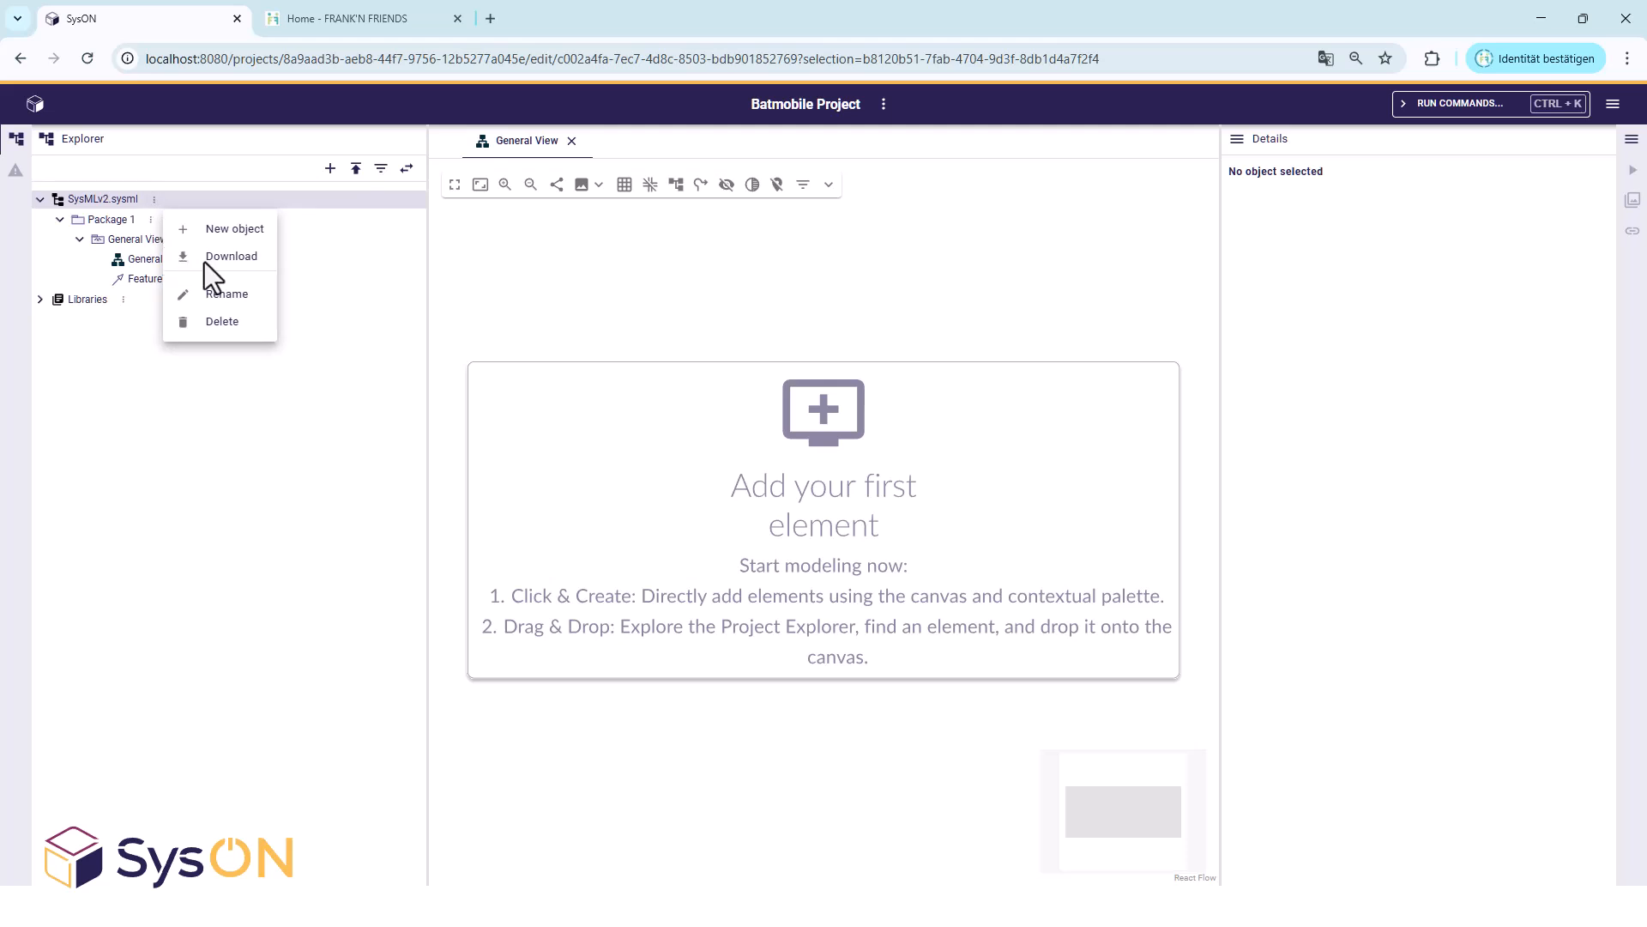
click(225, 293)
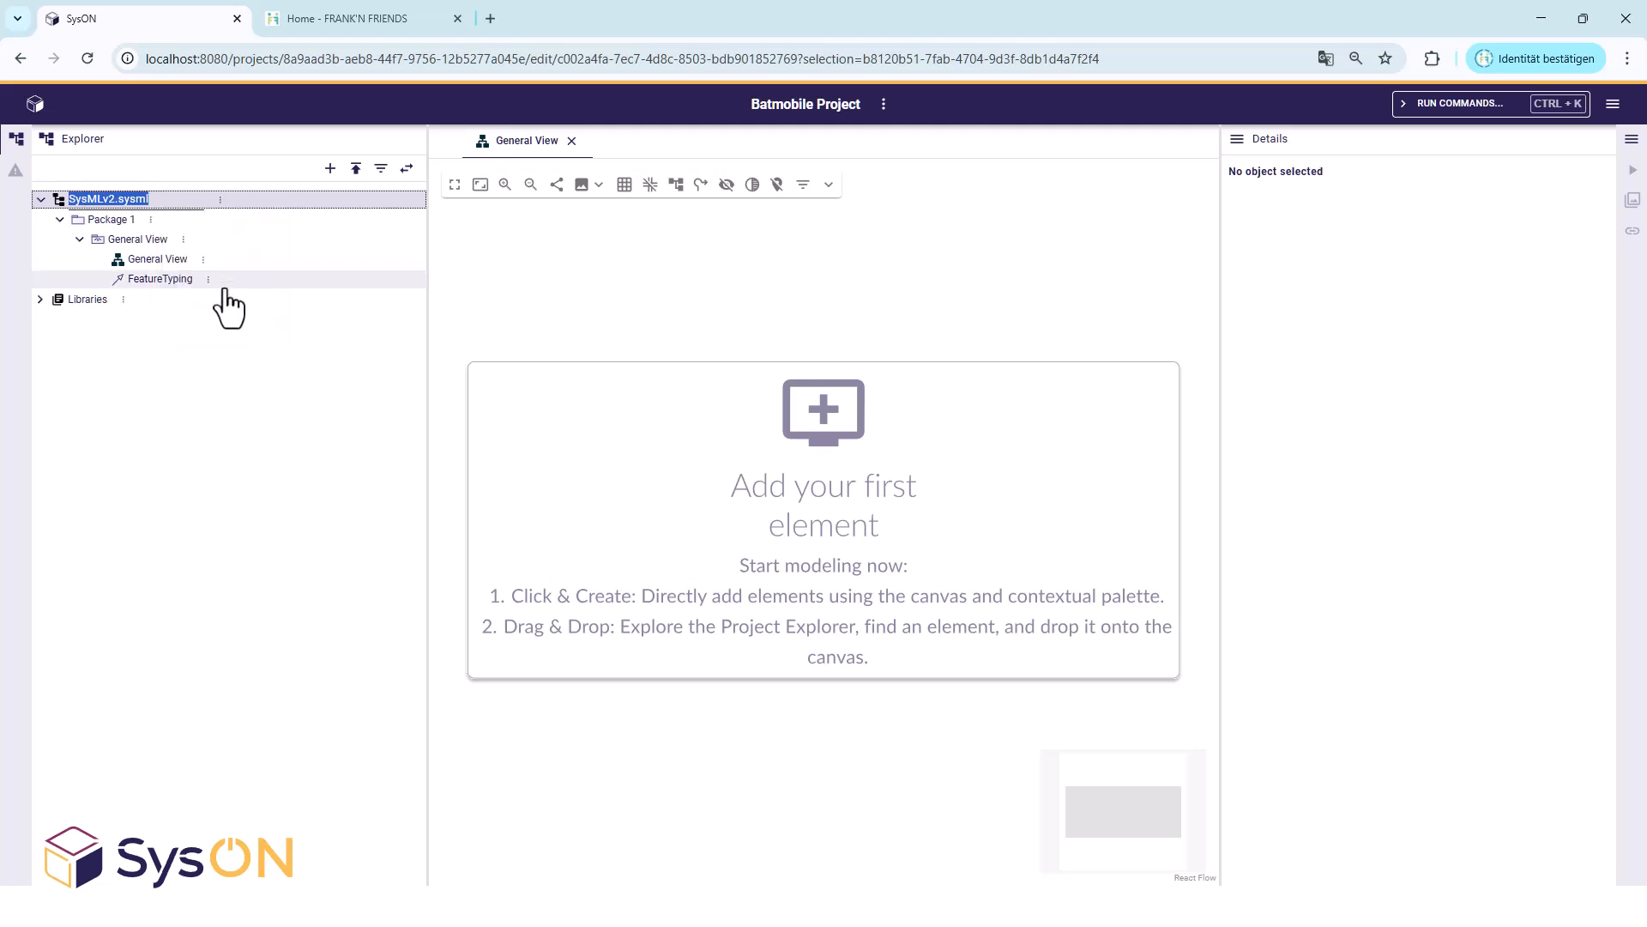
text(Batmobile Model)
key(Return)
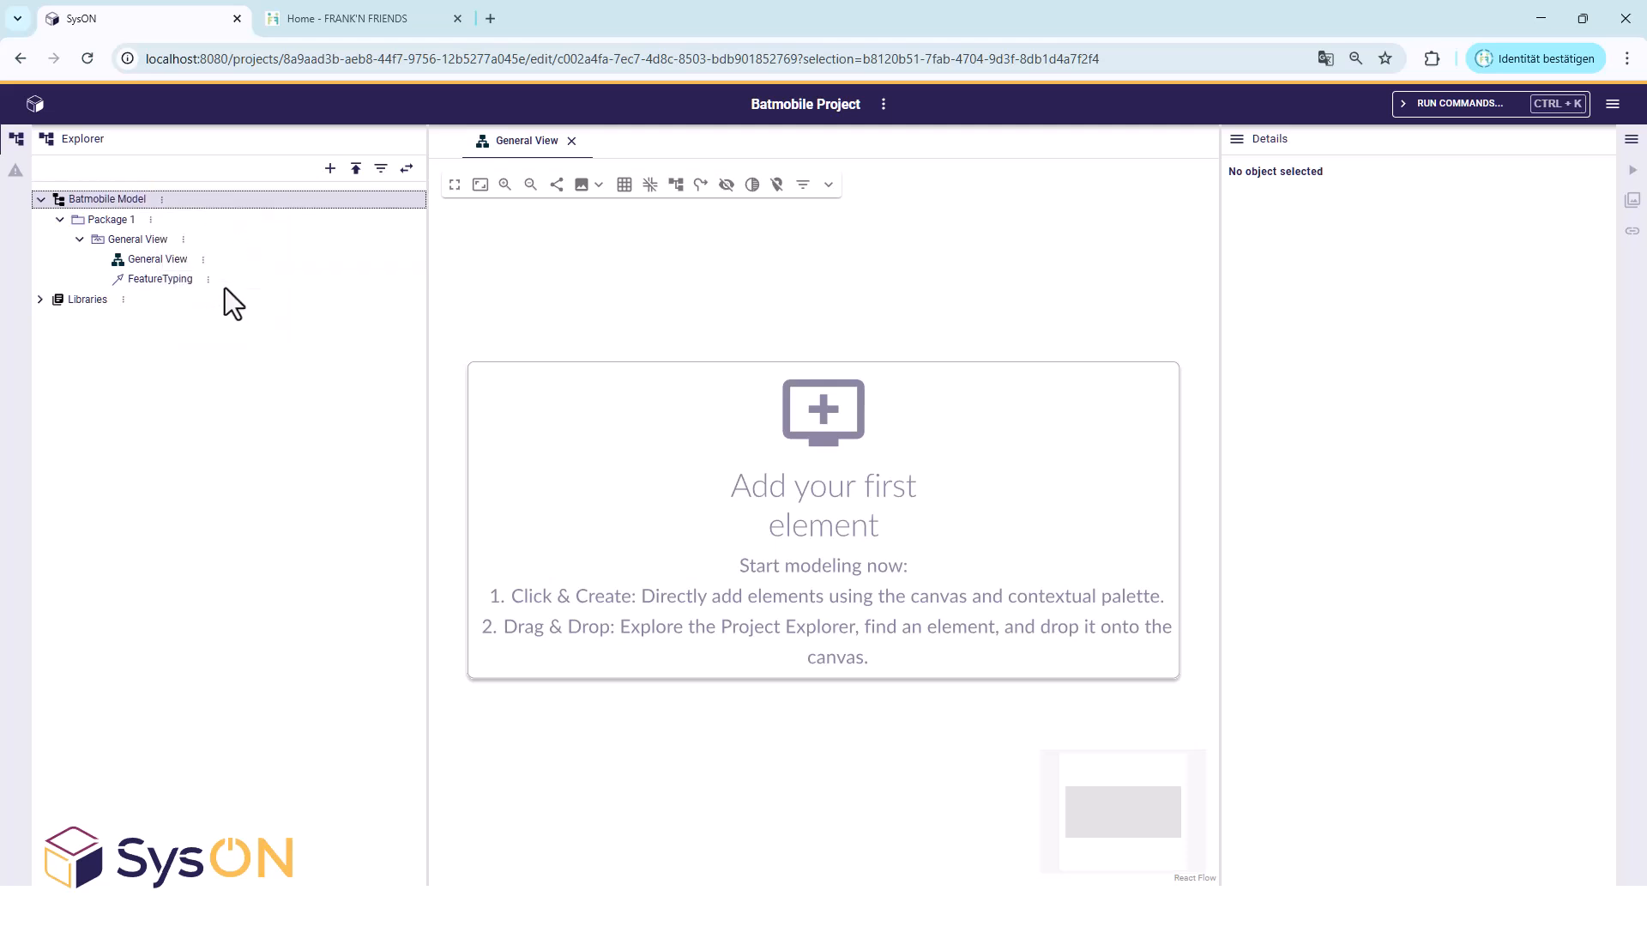
Rename Package 1 in the model as User Model Pkg.
click(138, 221)
click(150, 219)
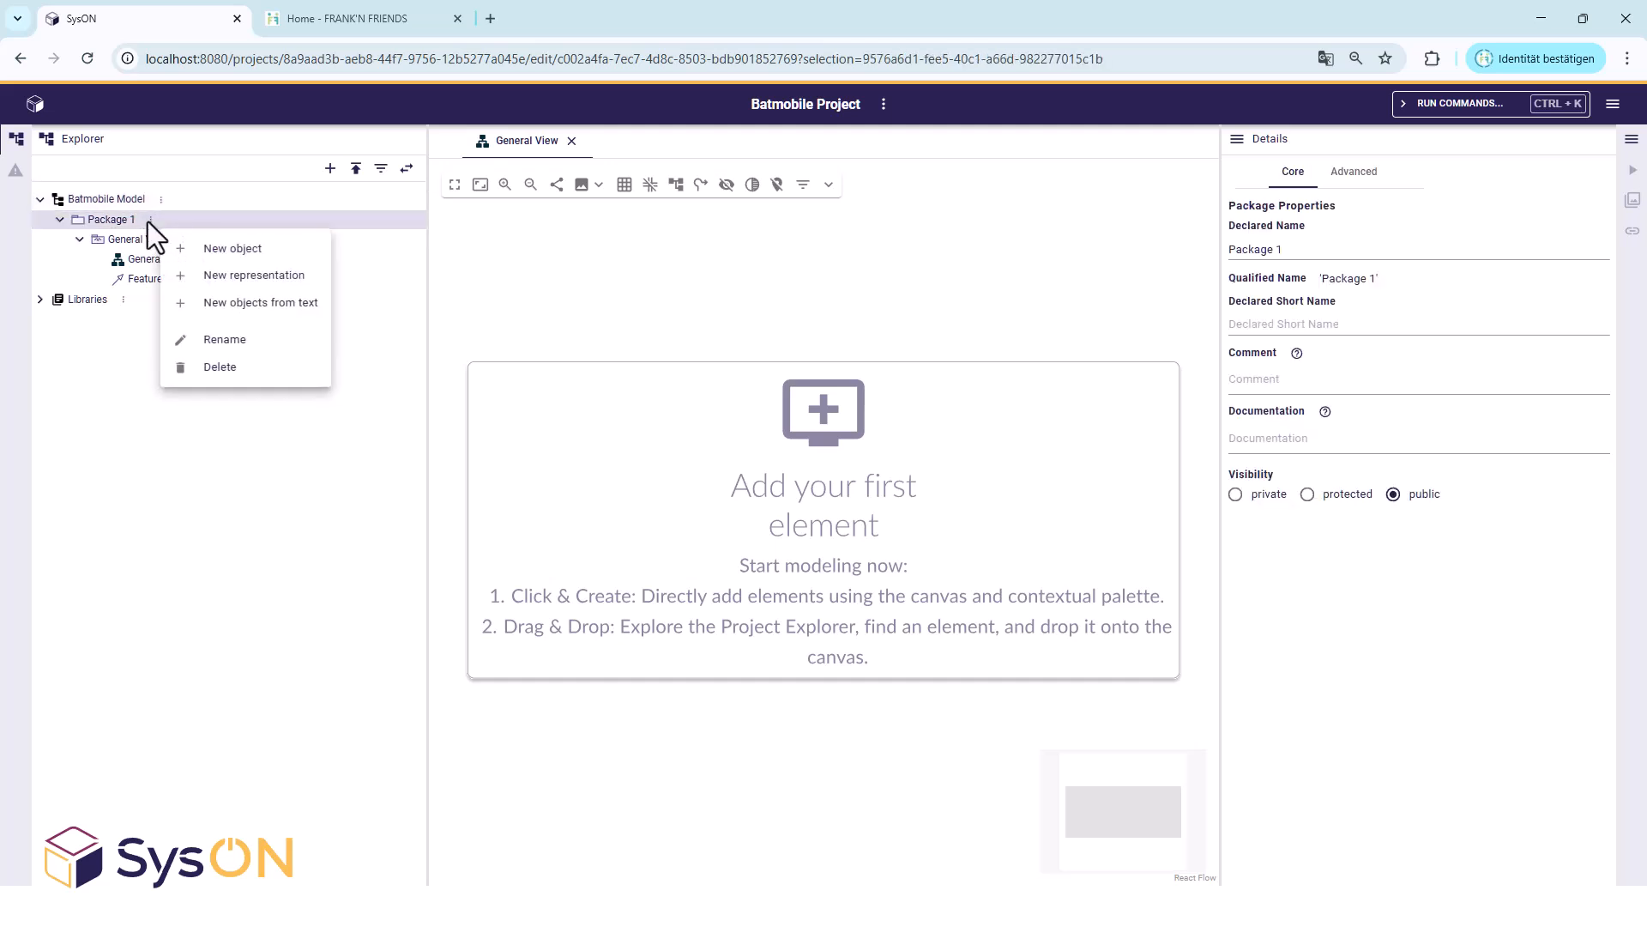
click(223, 339)
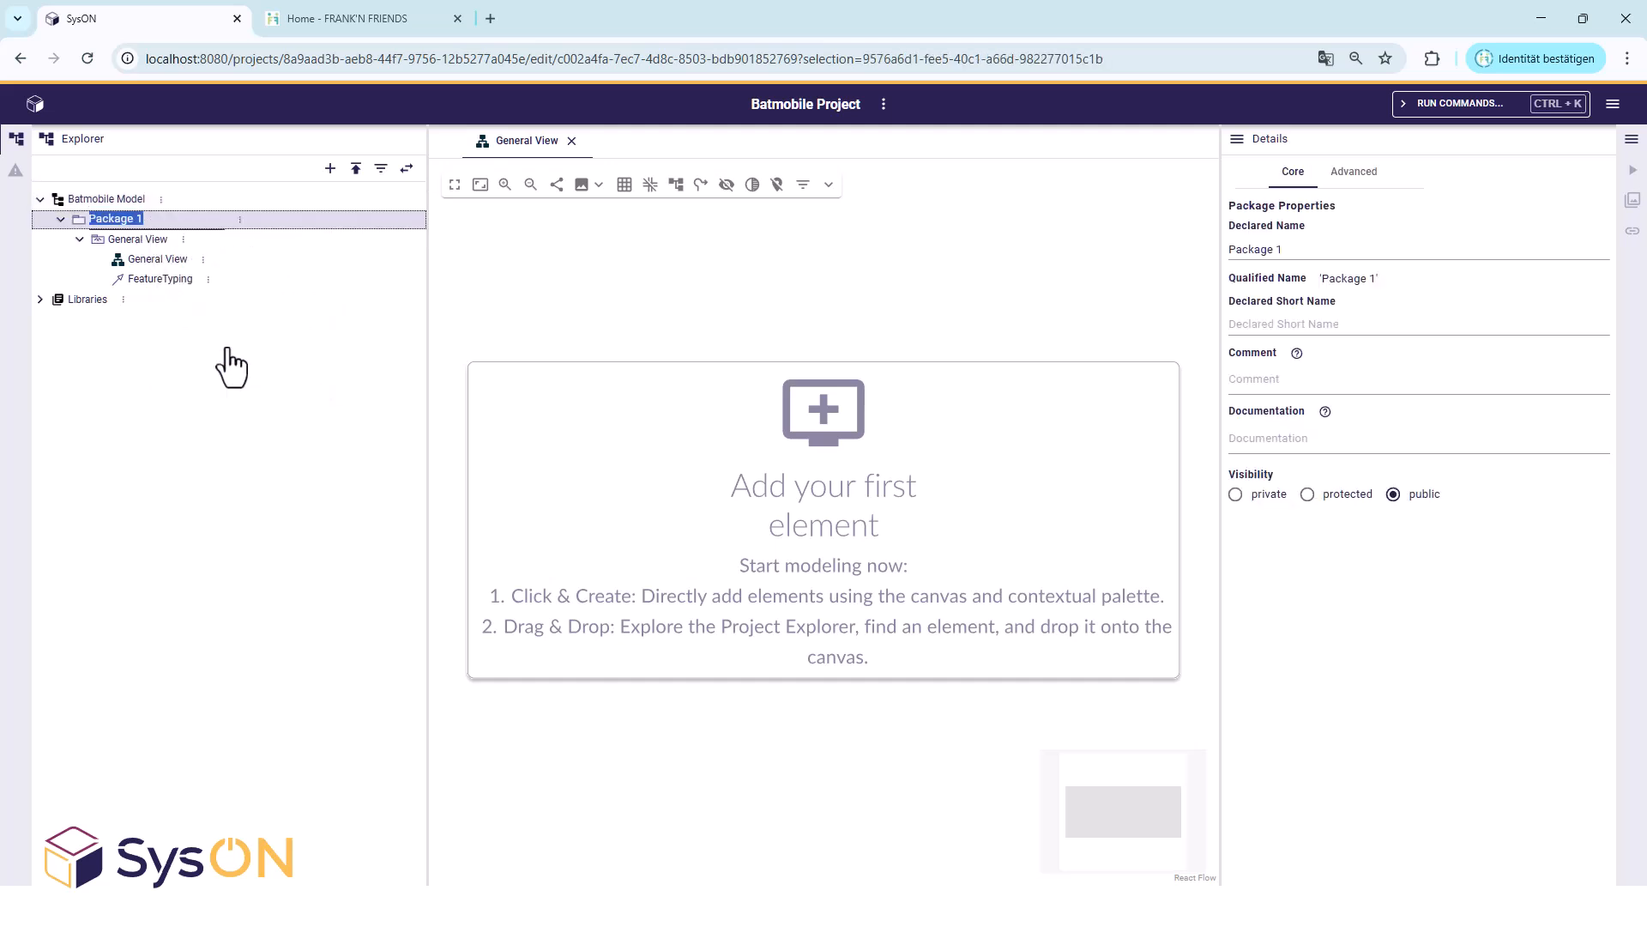
text(User Model Pkg)
key(Return)
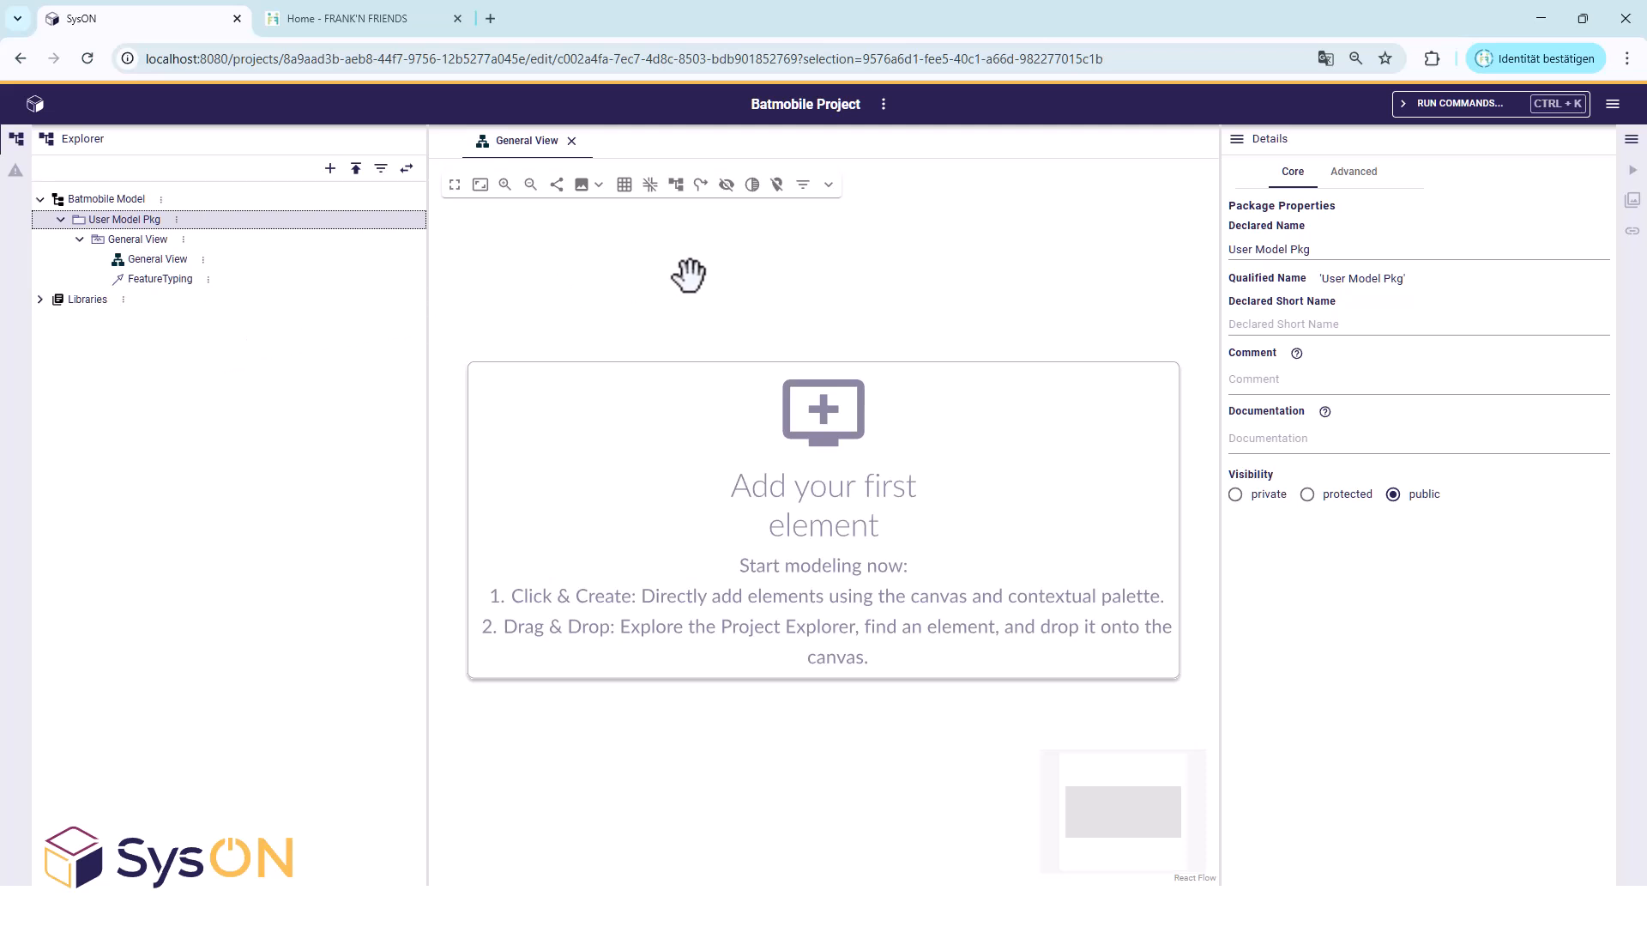
Add a part definition named Vehicle to the General View diagram and move it to the upper part of the canvas.
click(772, 262)
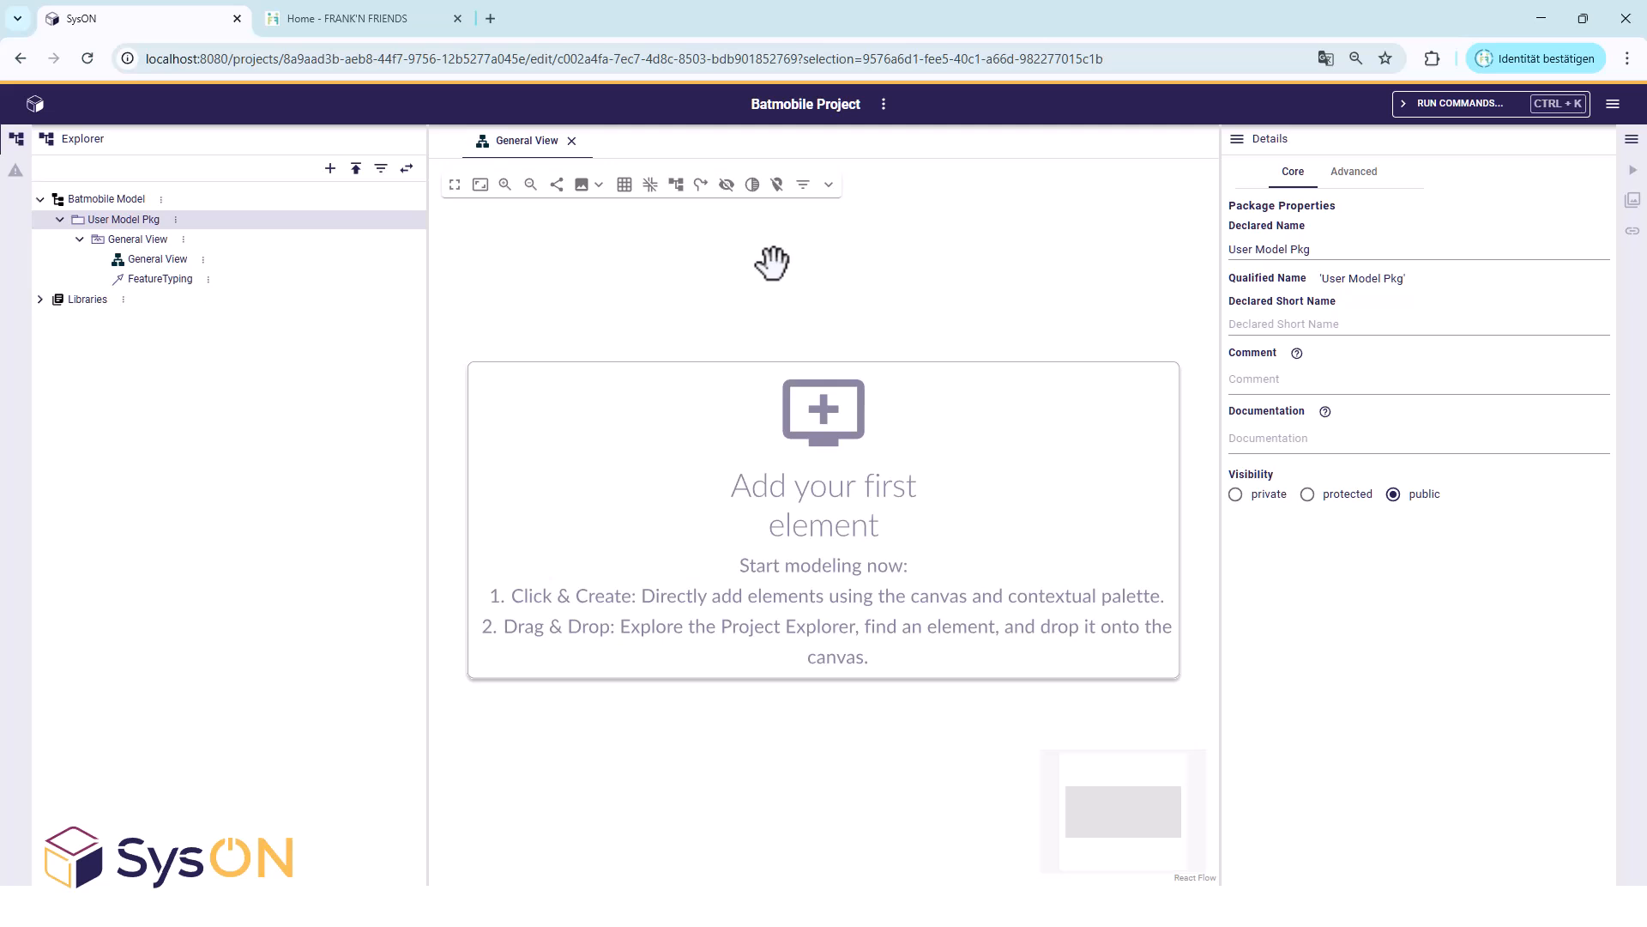
click(772, 262)
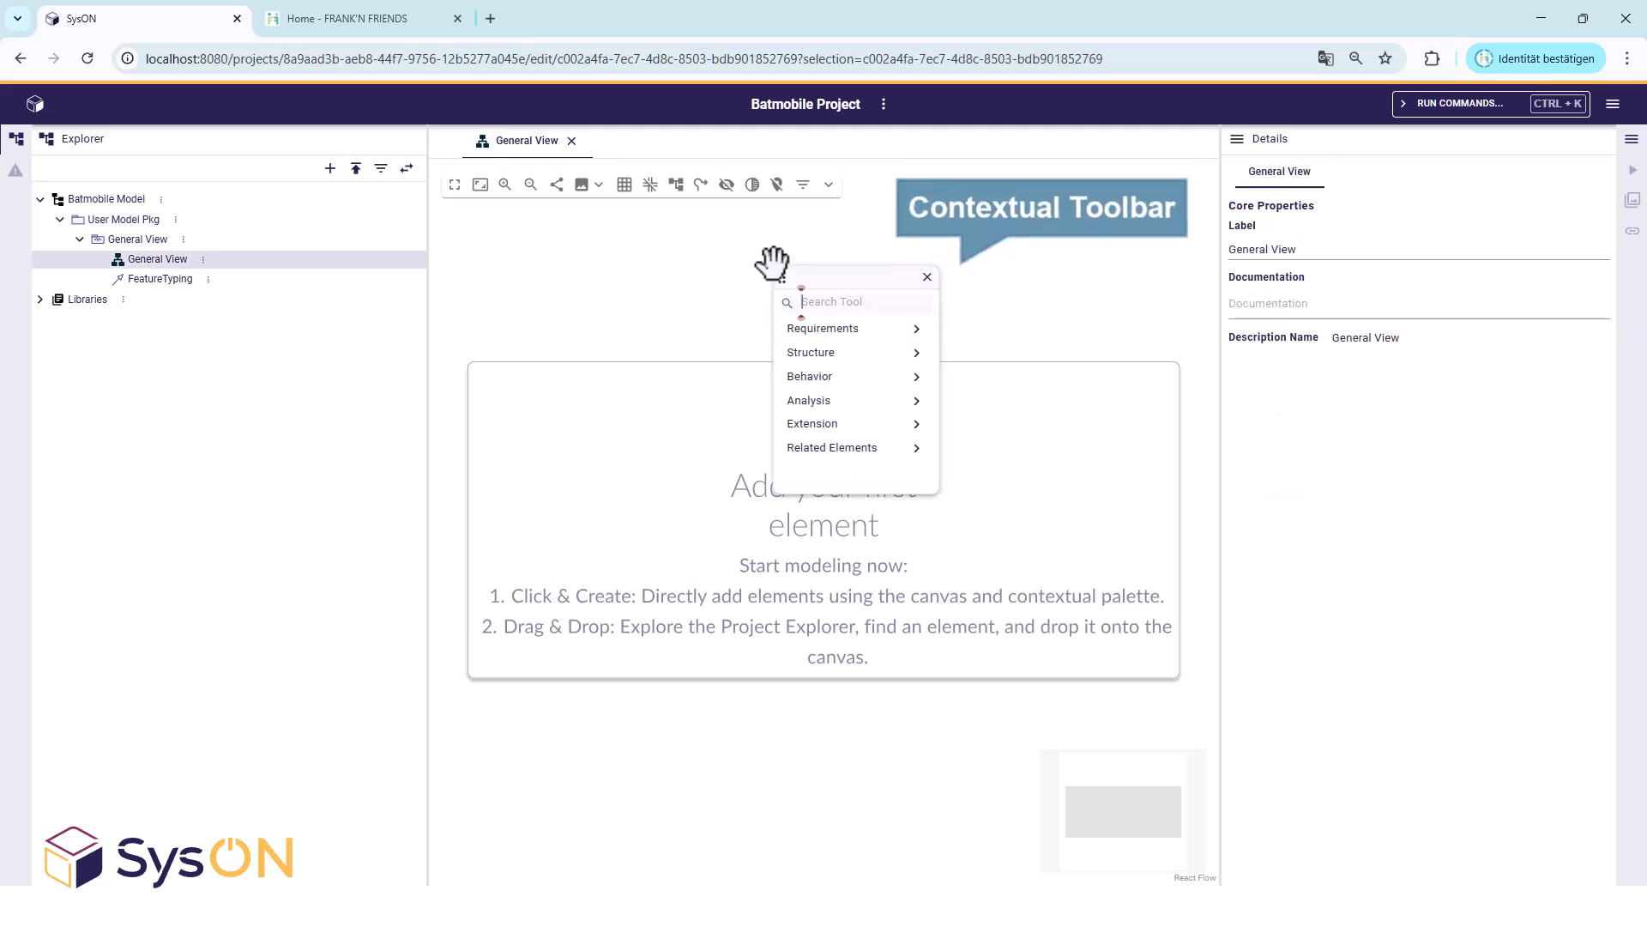
click(877, 354)
scroll(875, 365, down, 3)
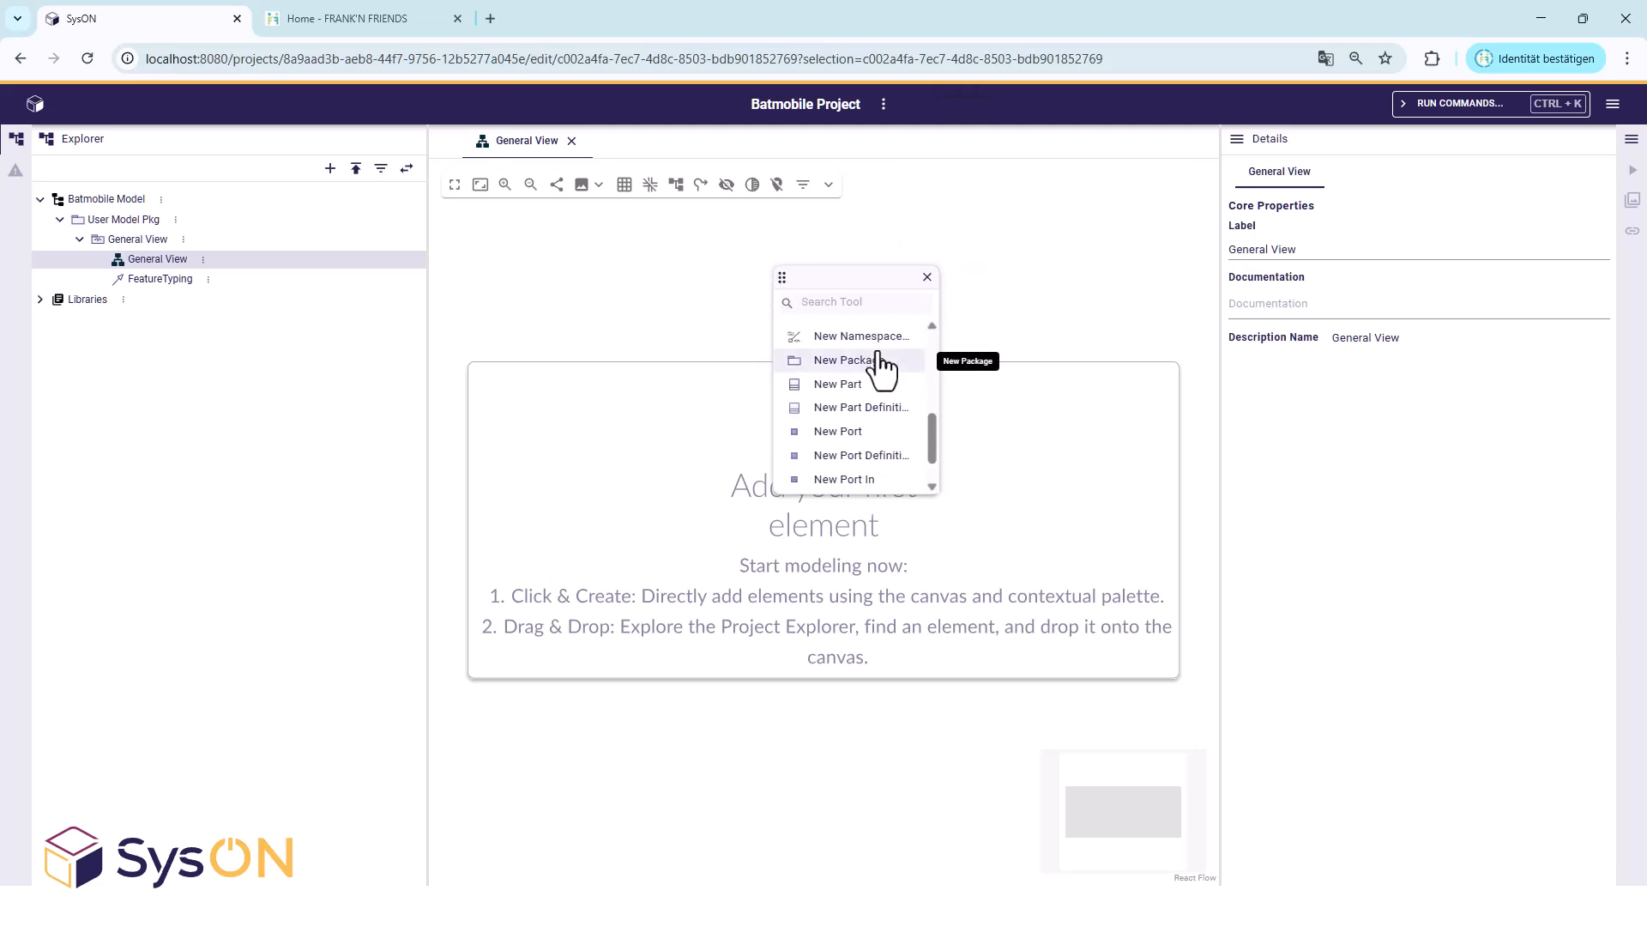
click(876, 408)
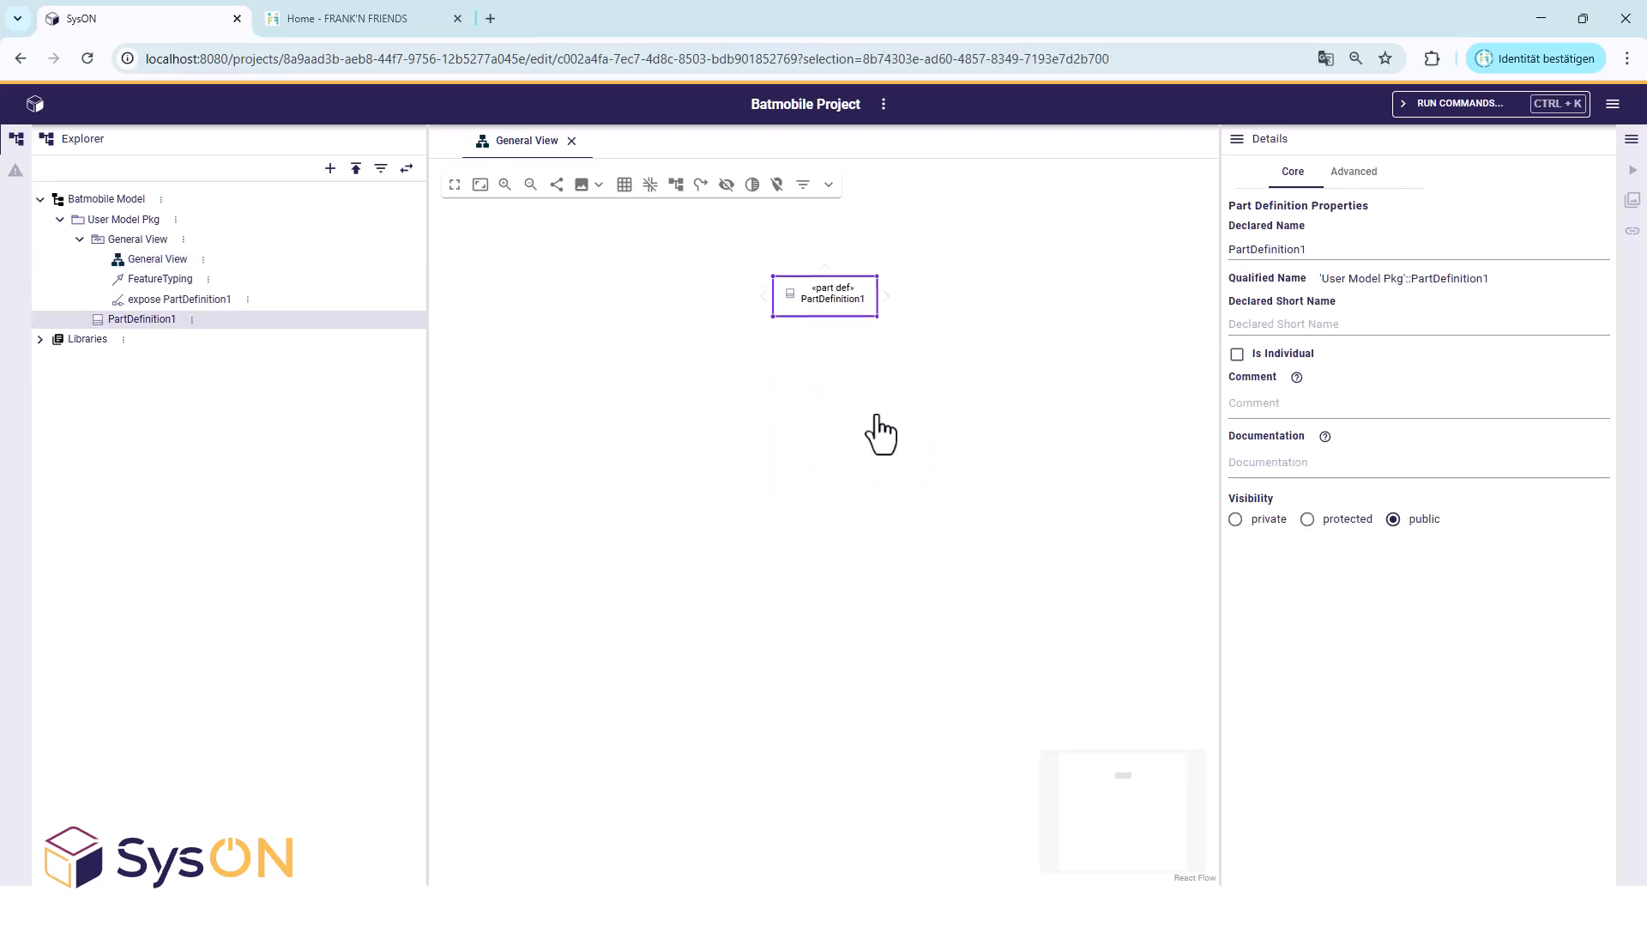
text(V)
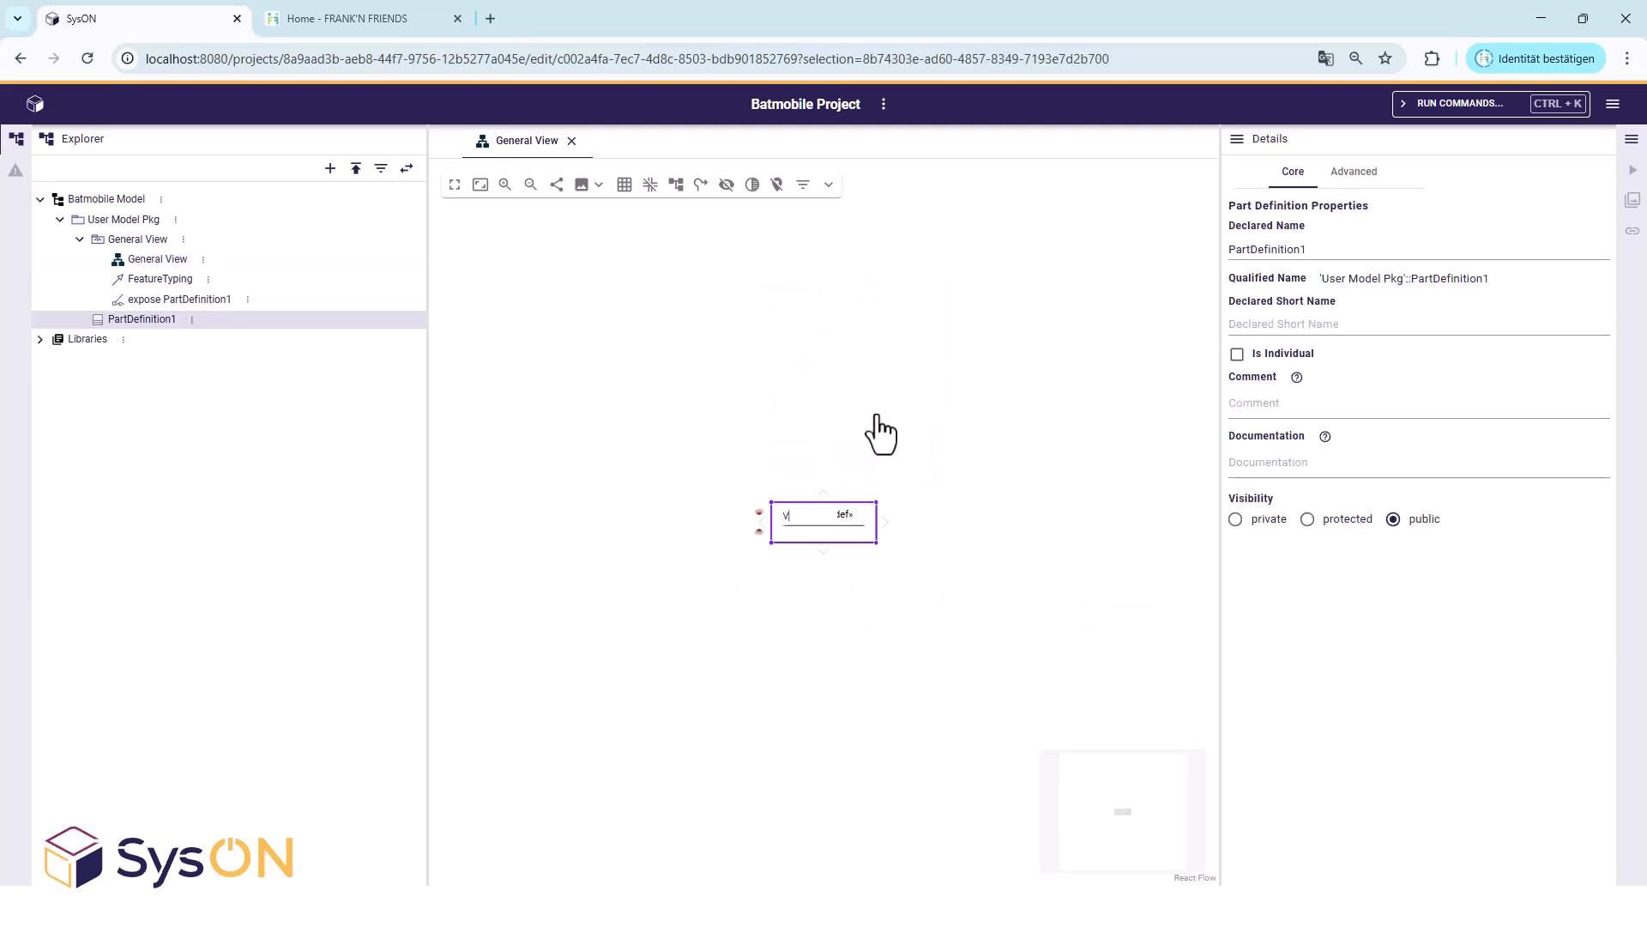
text(ehicle)
key(Return)
drag(778, 521, 760, 329)
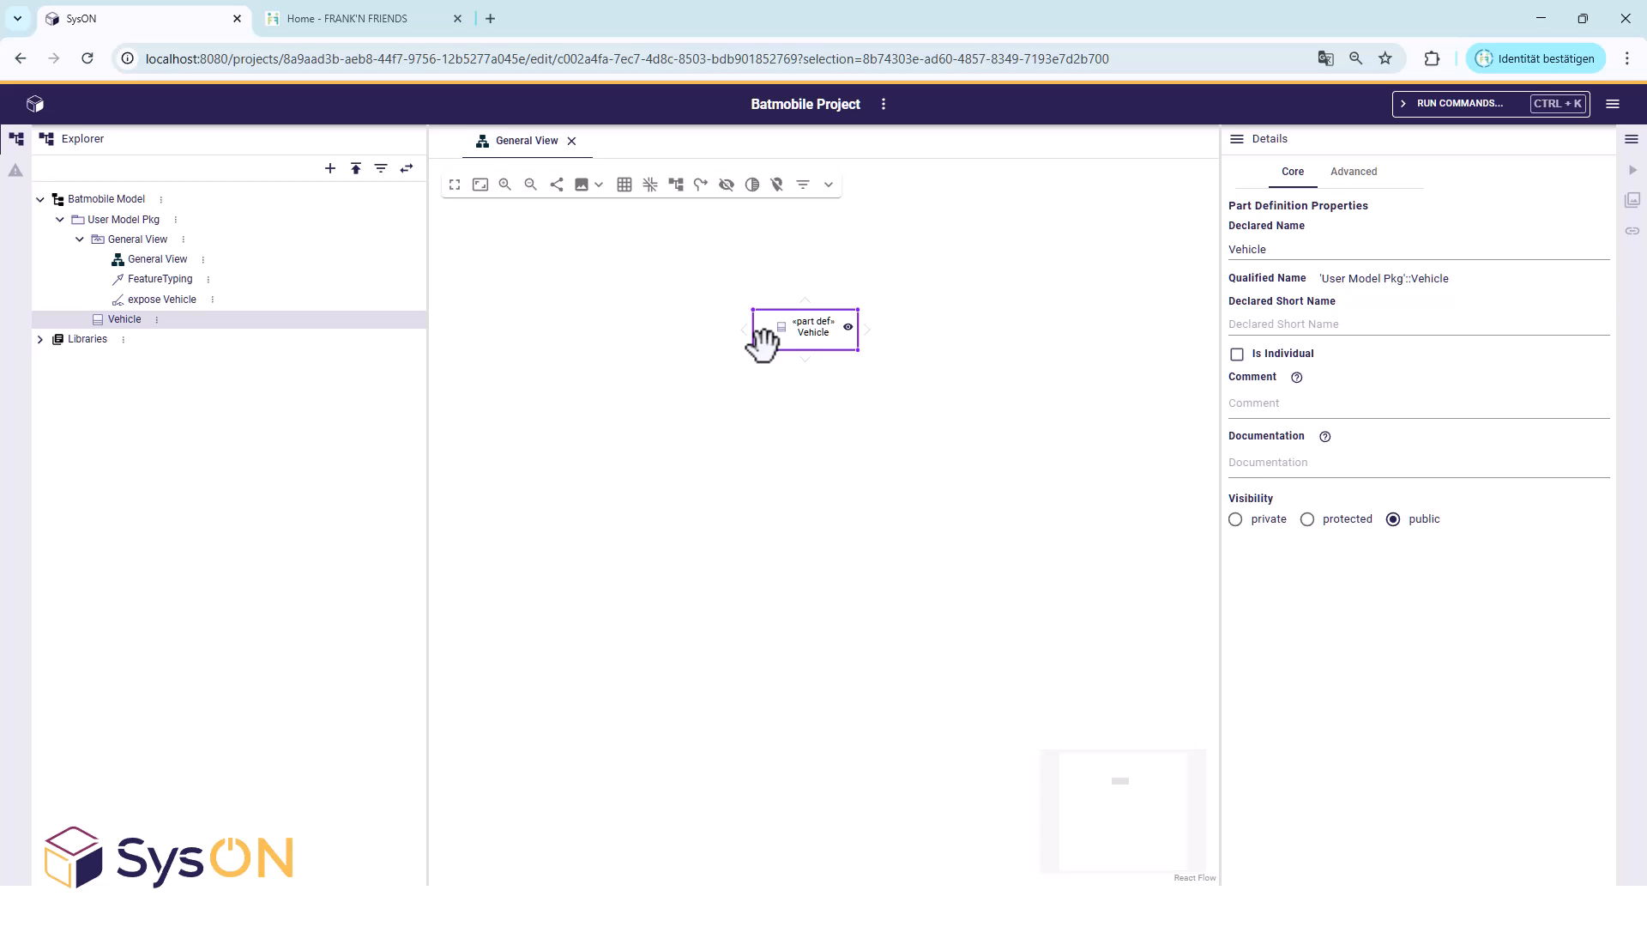
Add an item named driver to the Vehicle part definition and shift it slightly upward in the diagram.
click(764, 339)
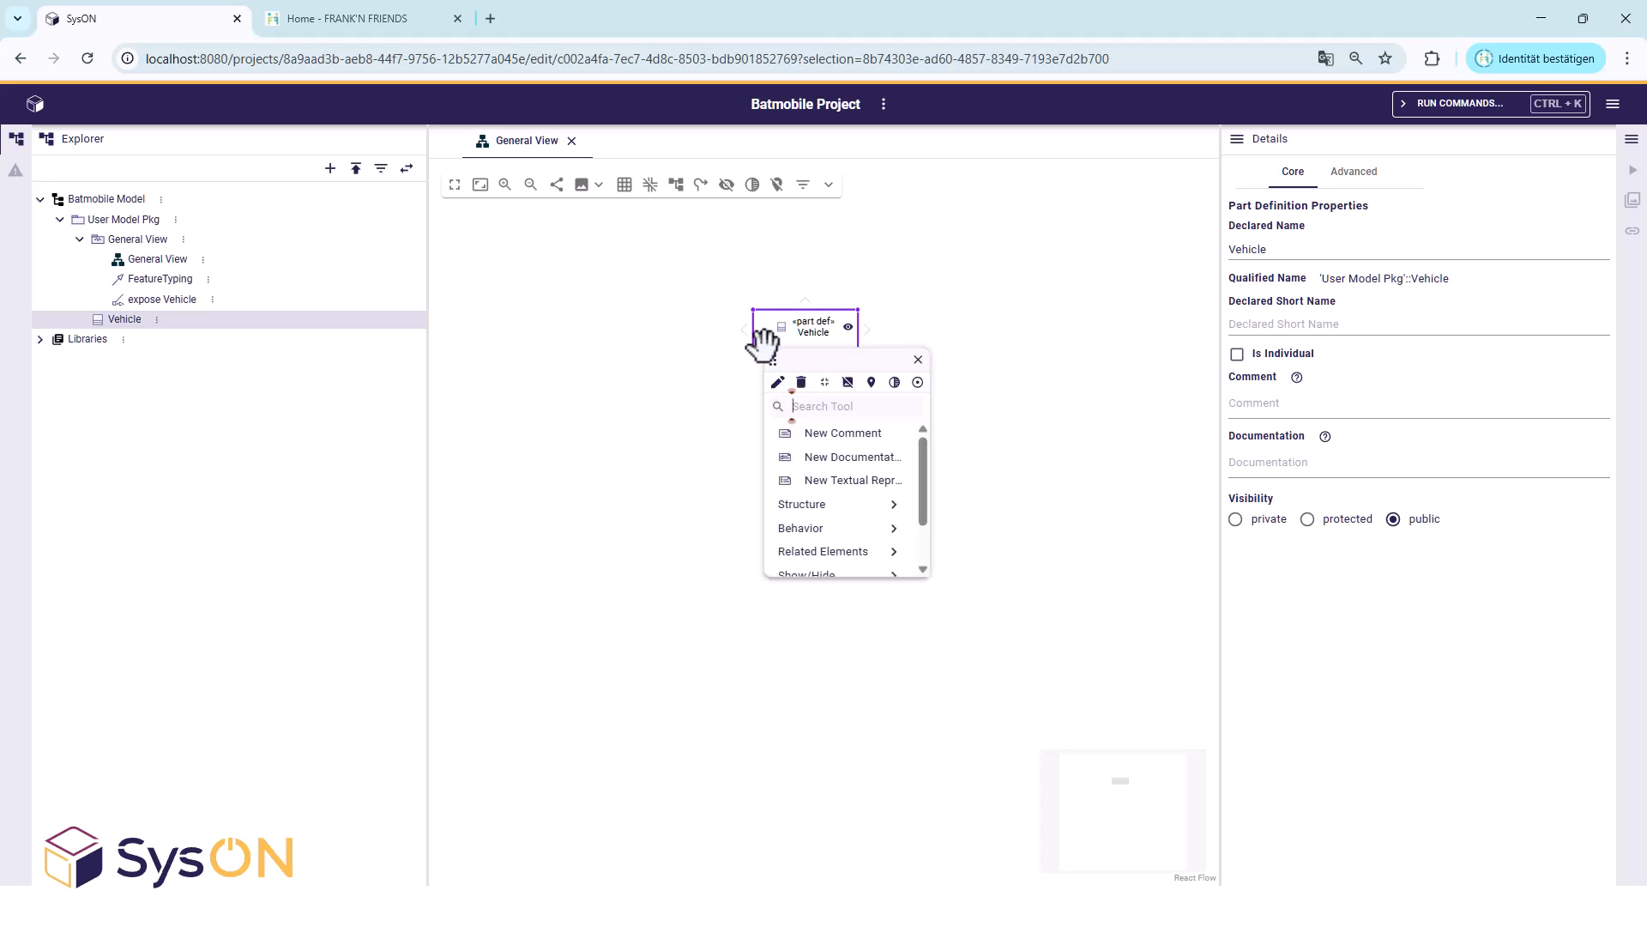
text(i)
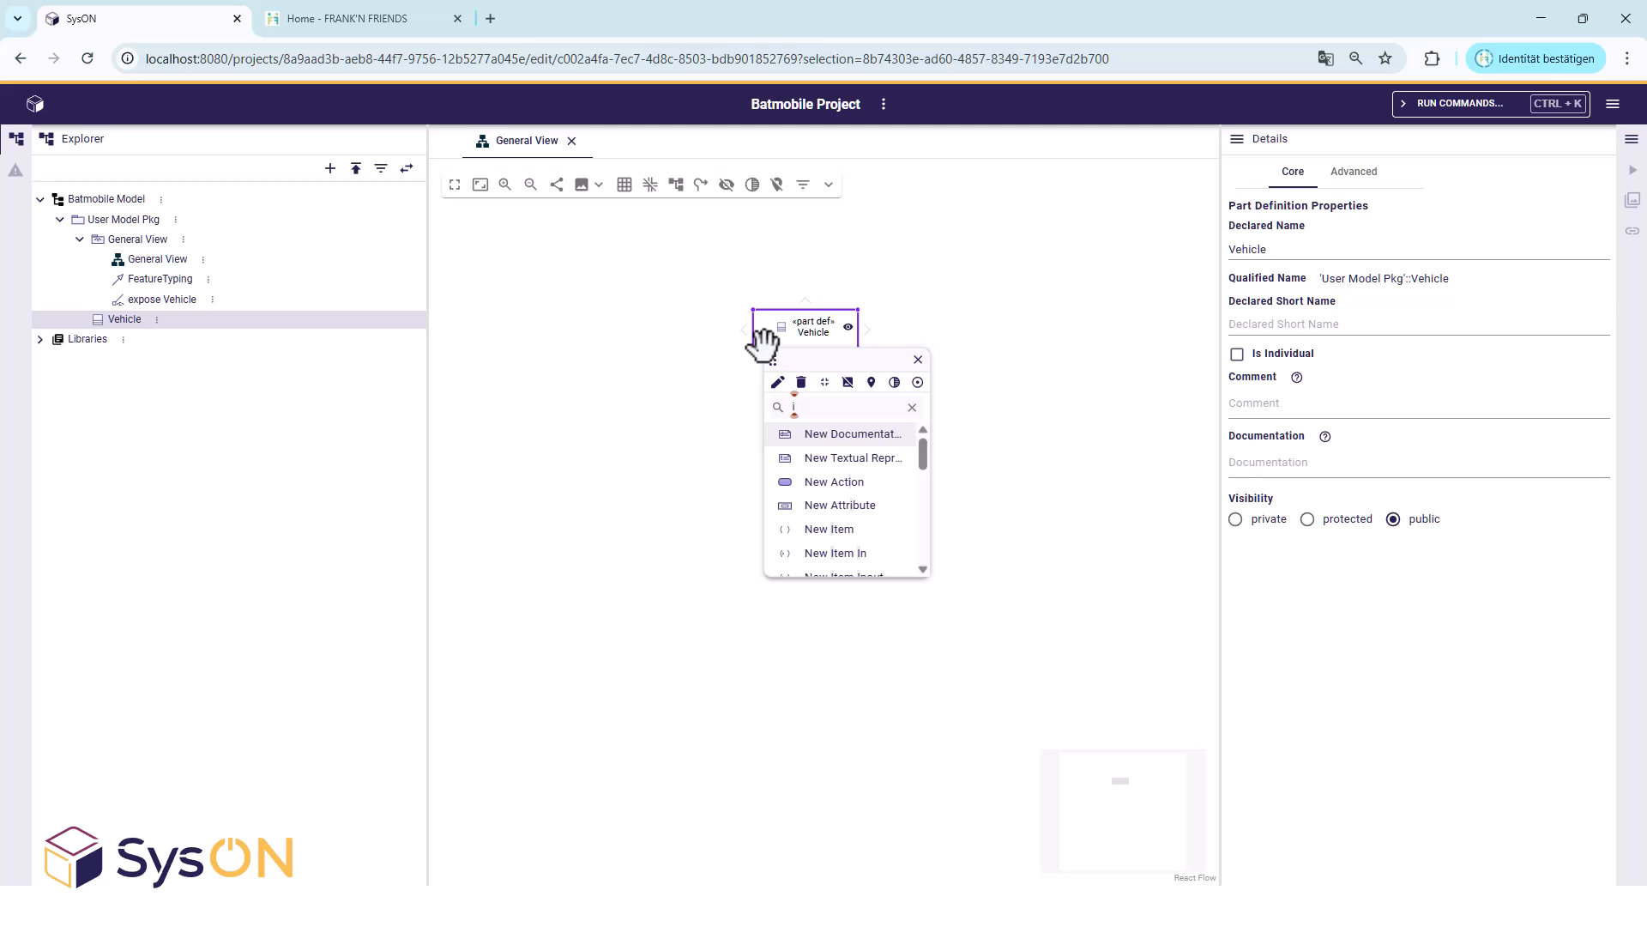
text(te)
key(Return)
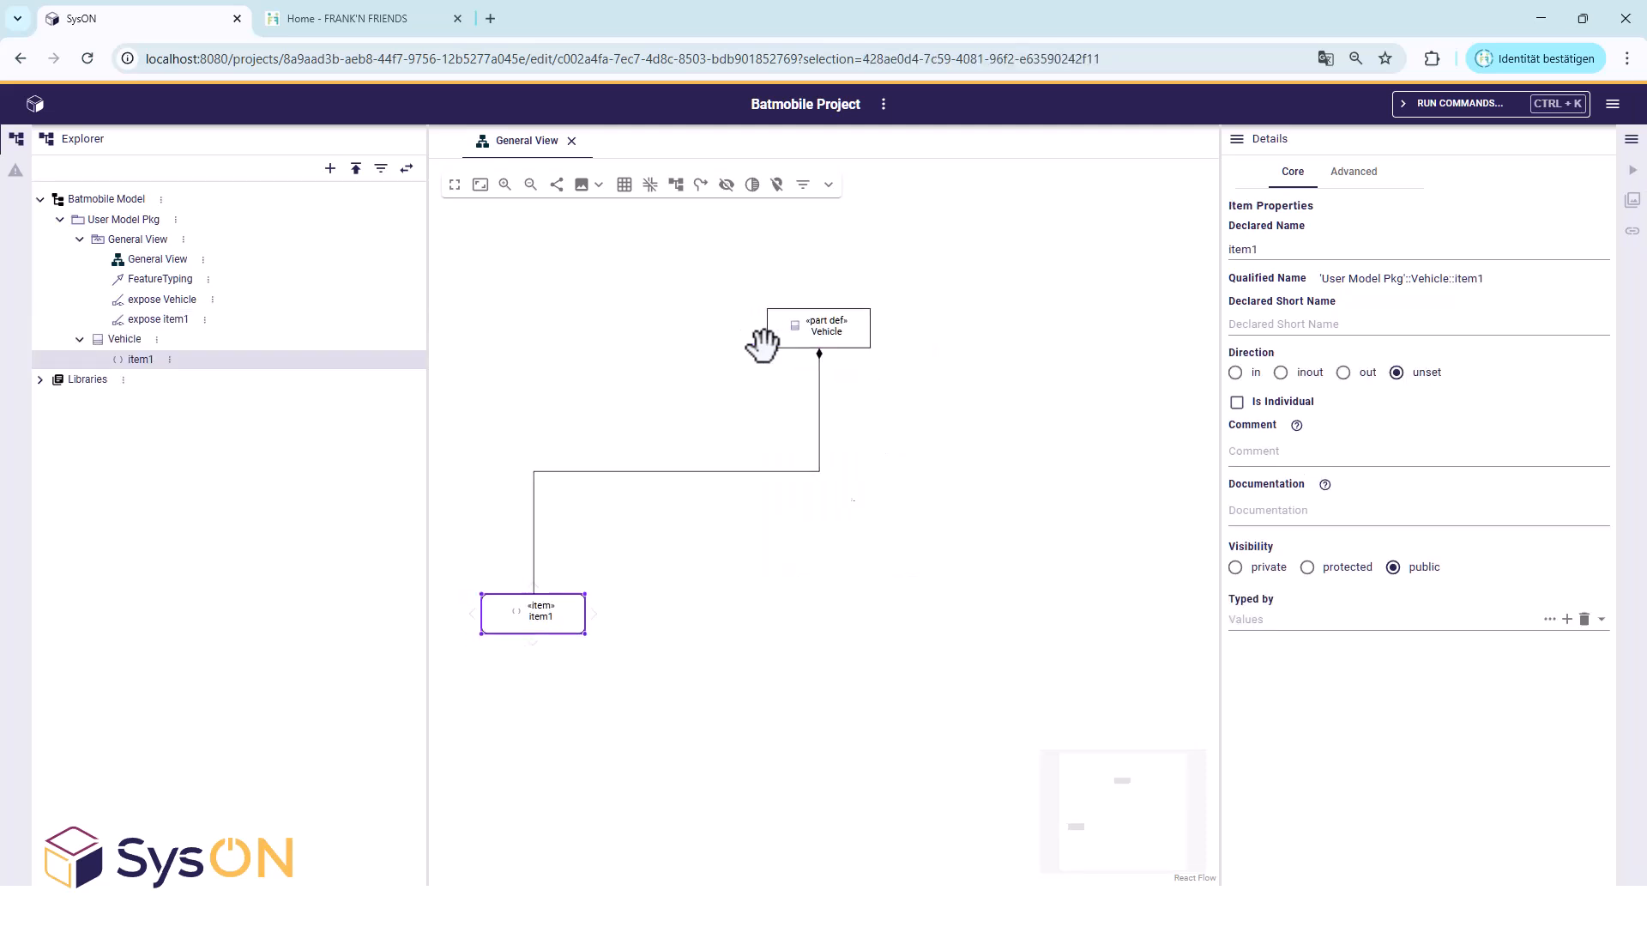
text(dri)
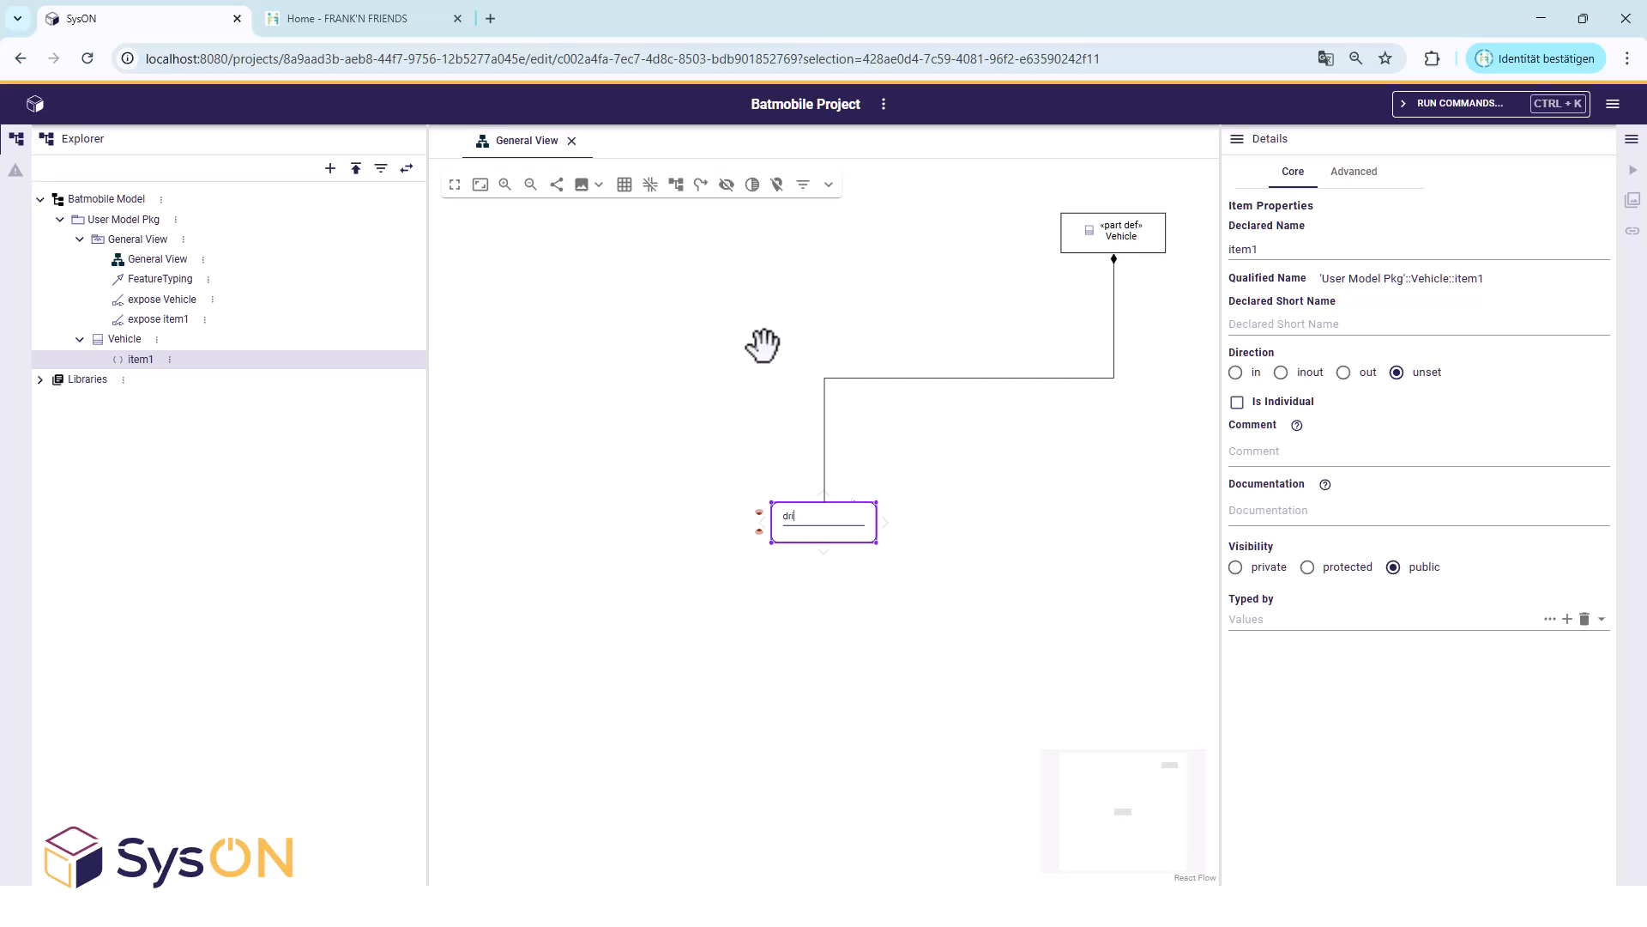
text(ver)
key(Return)
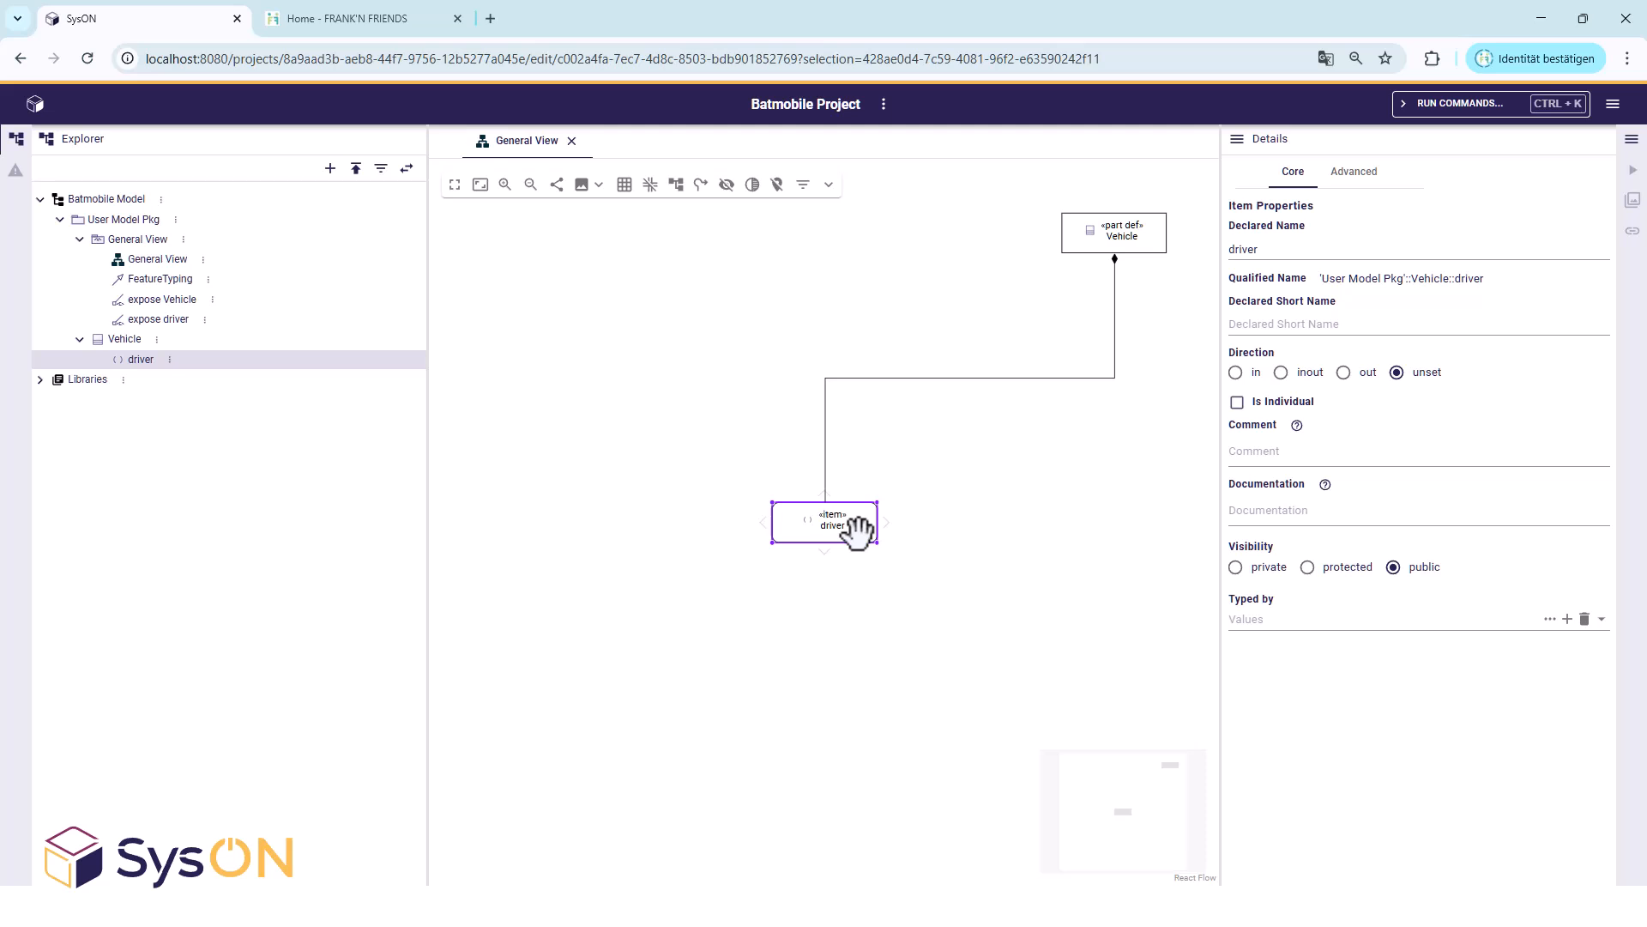
drag(856, 528, 855, 499)
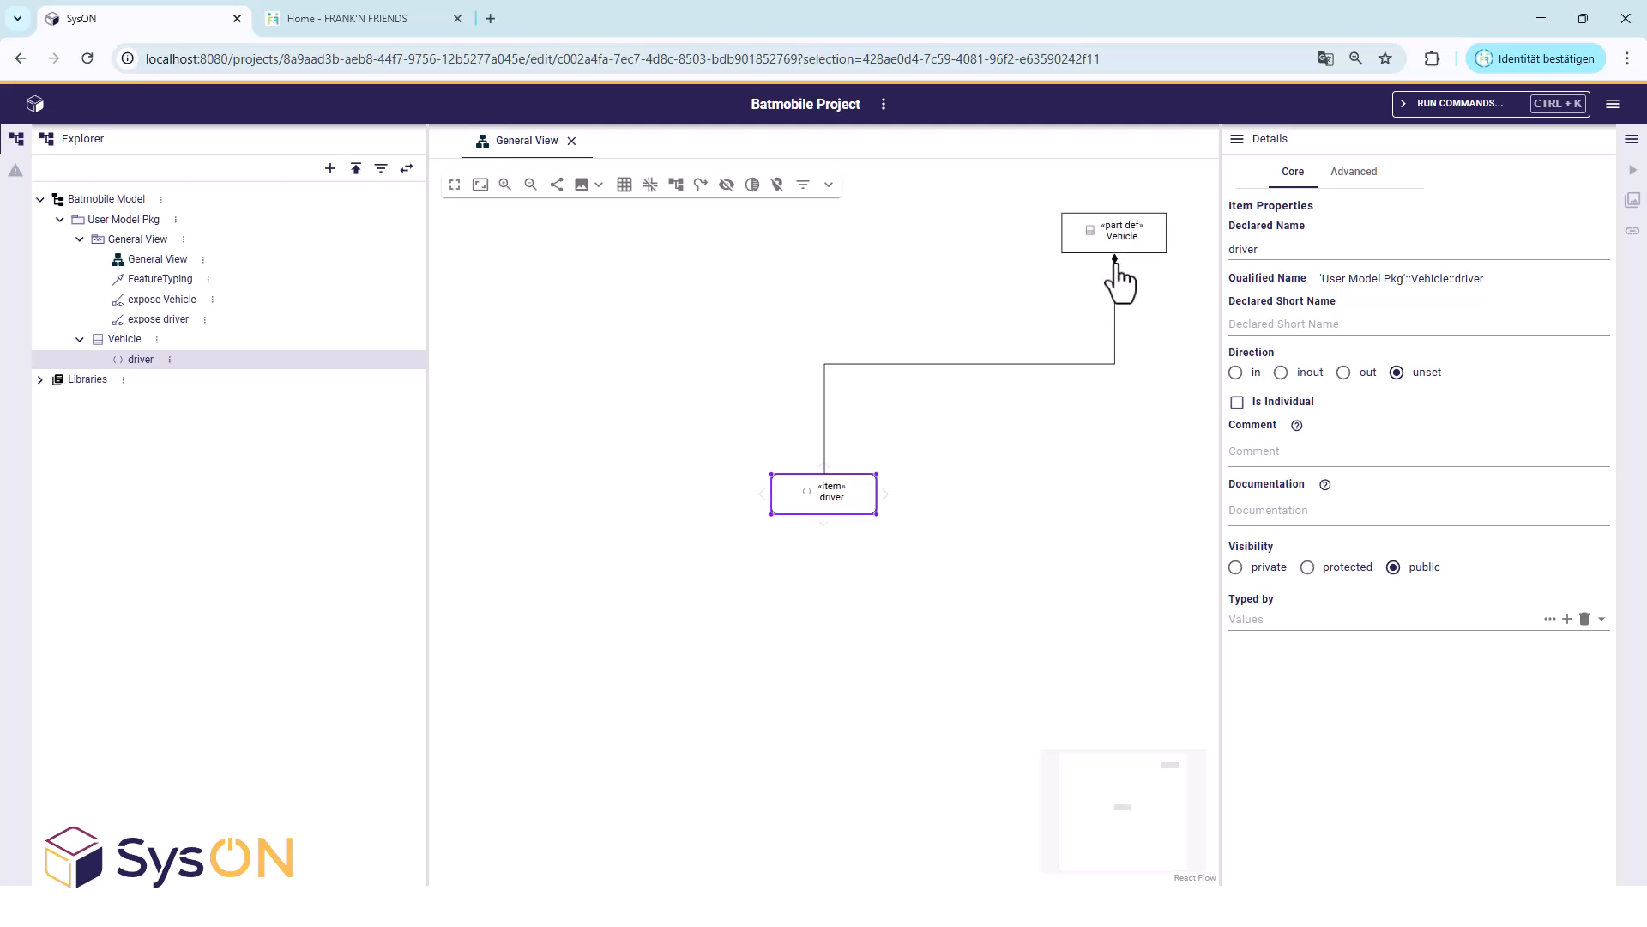
Add a part named engine to the Vehicle part definition.
click(1084, 241)
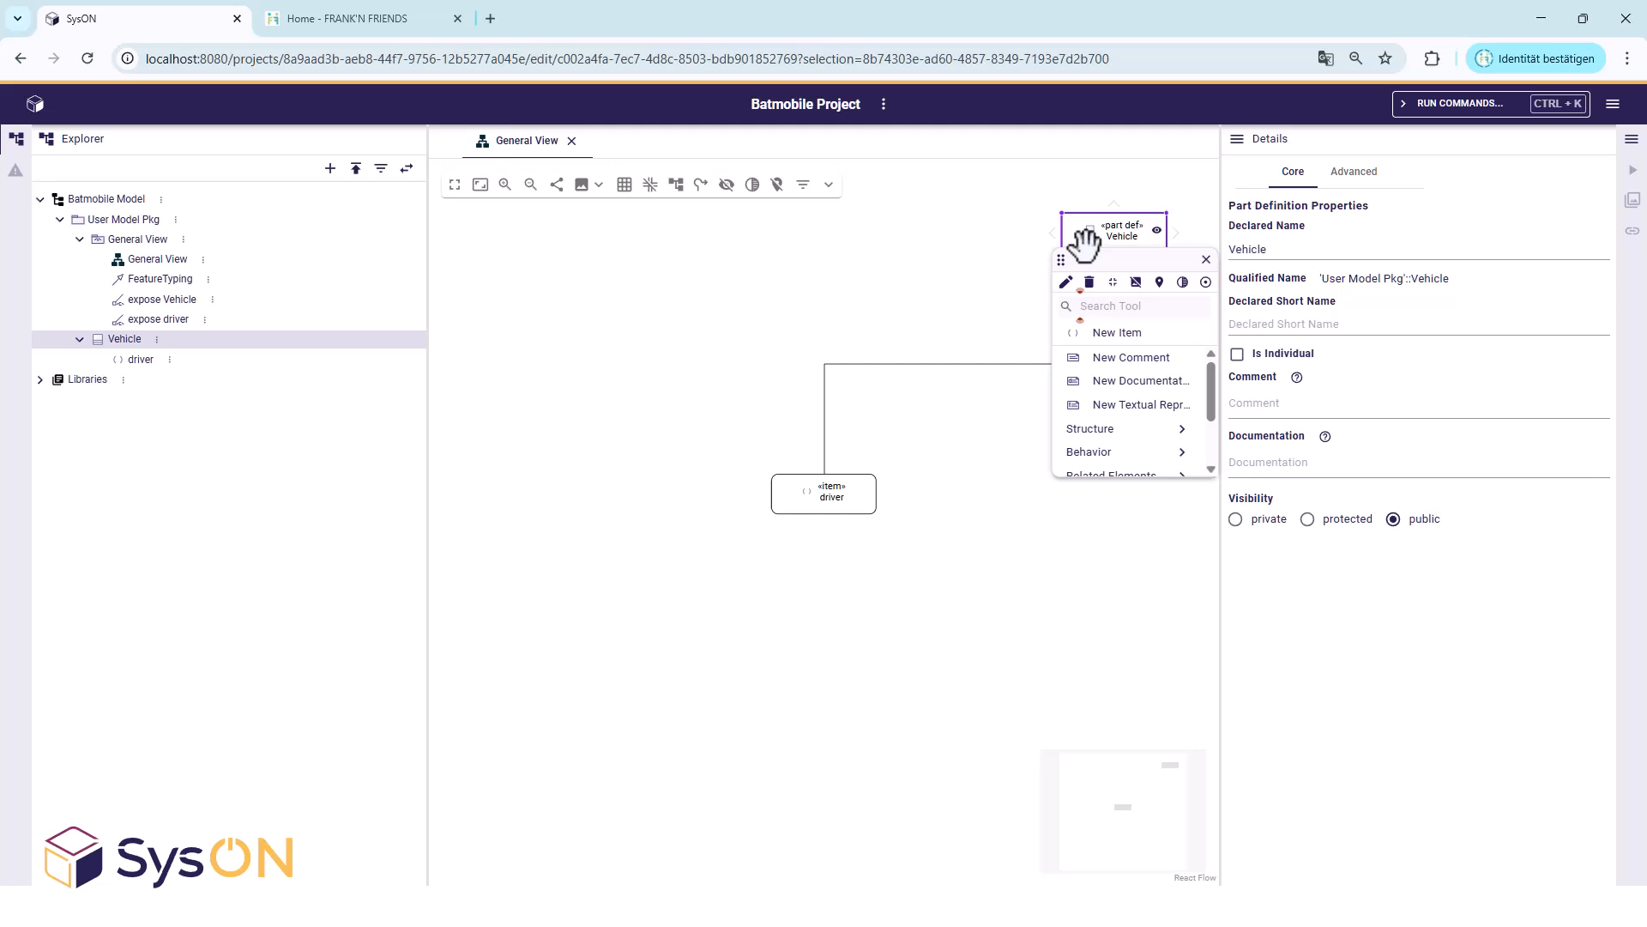
text(part)
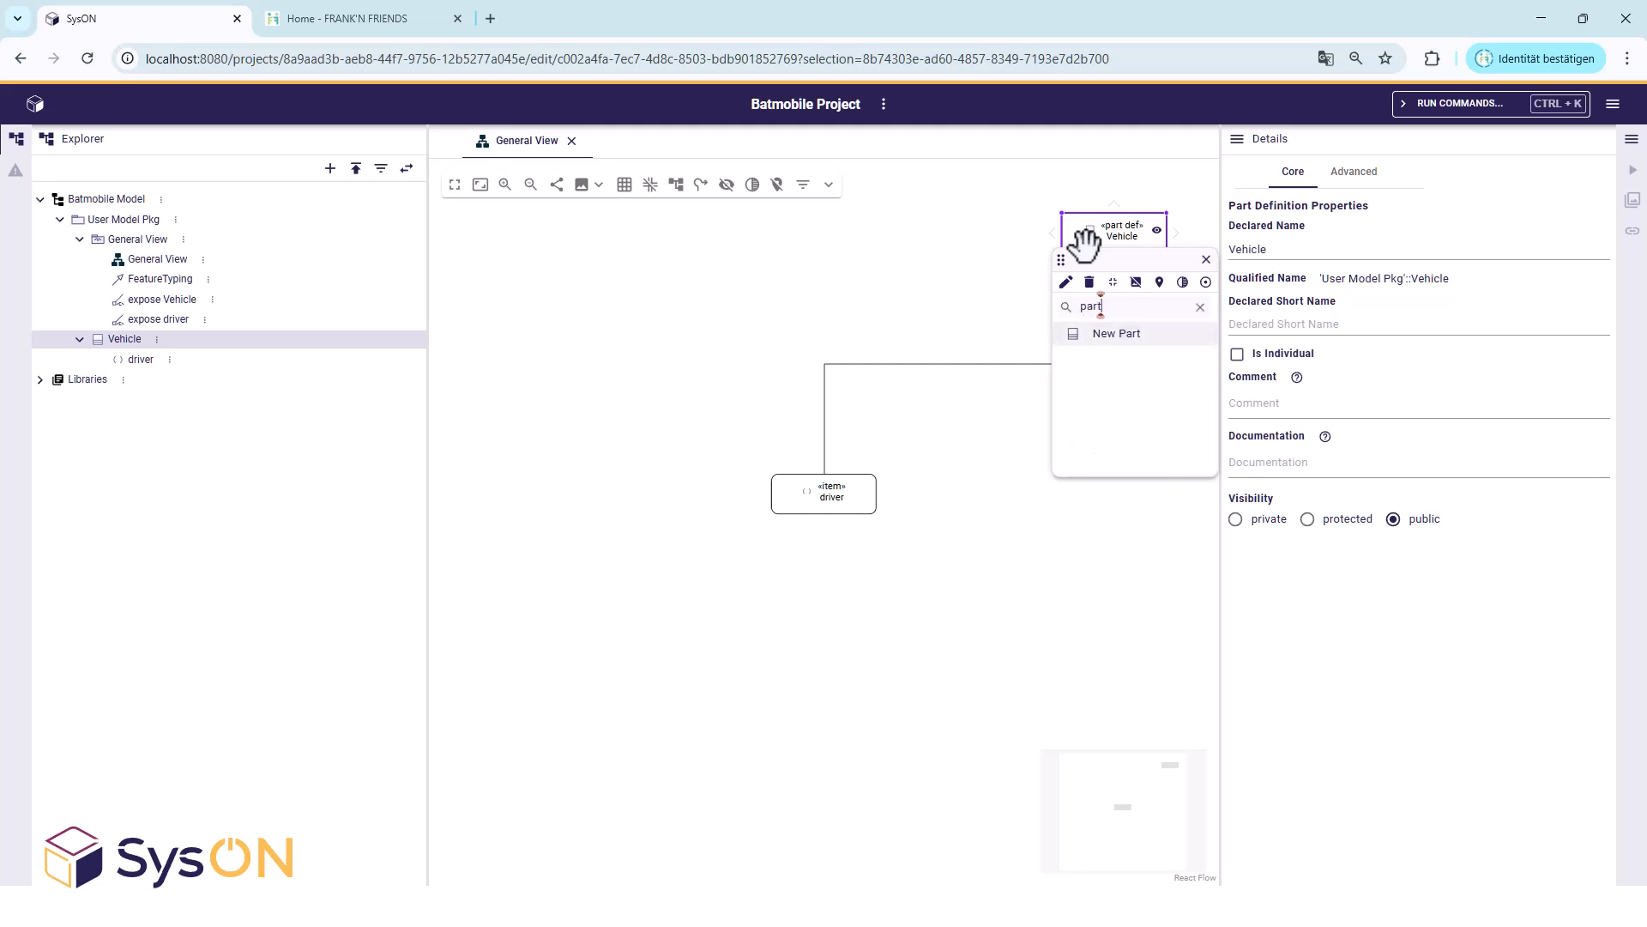
click(1115, 334)
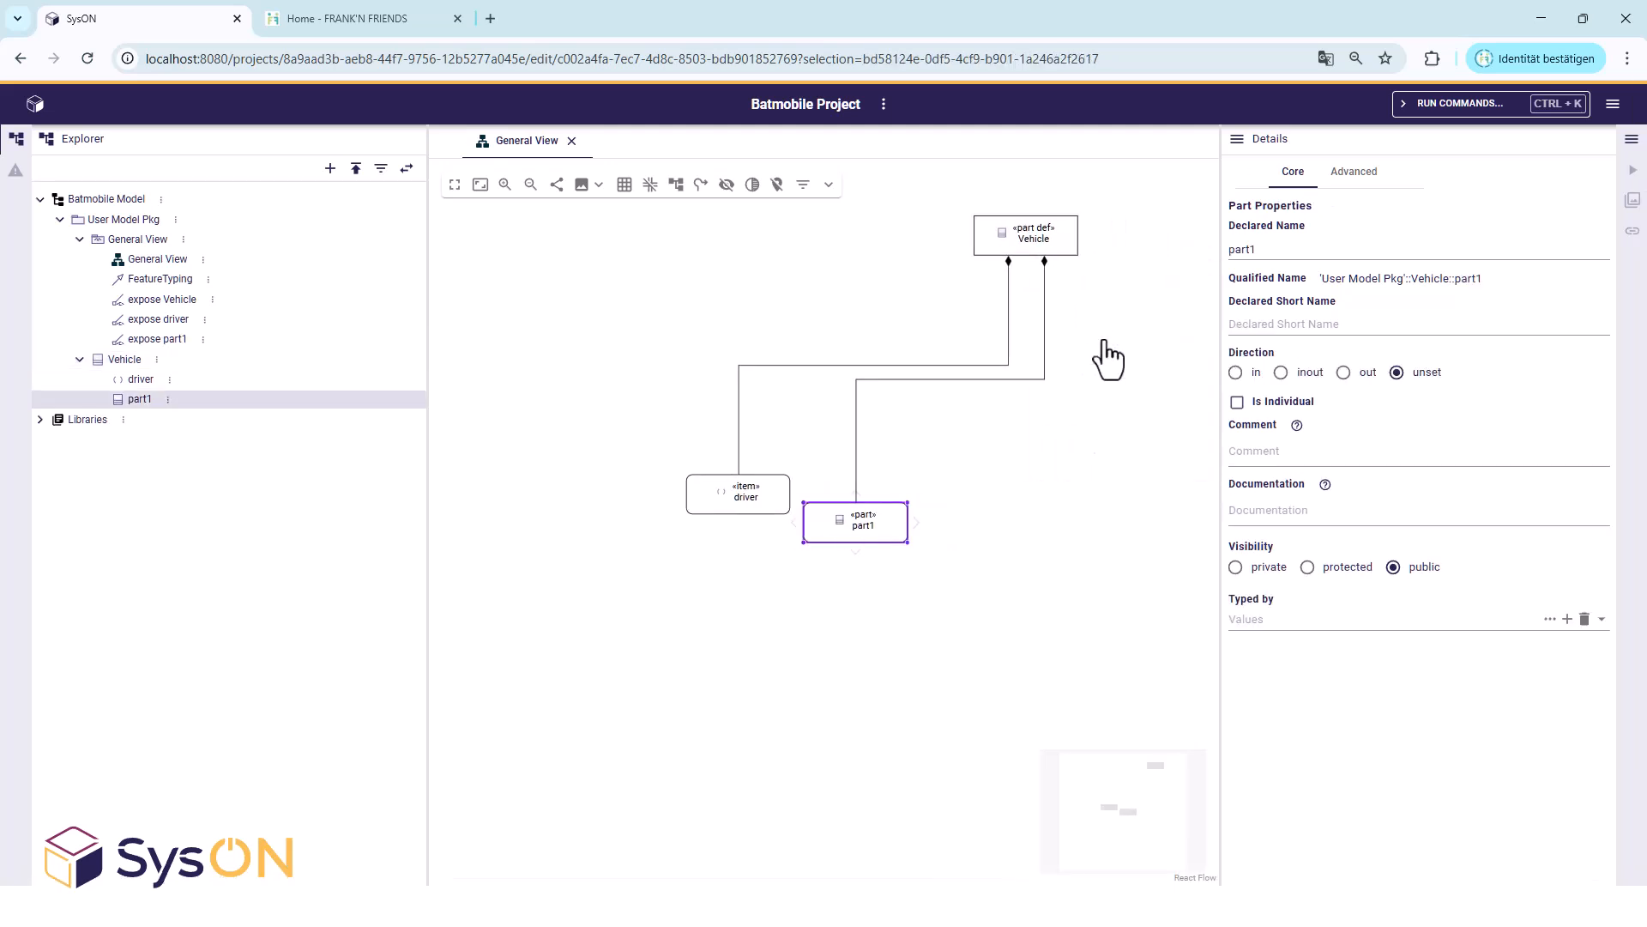
text(engine)
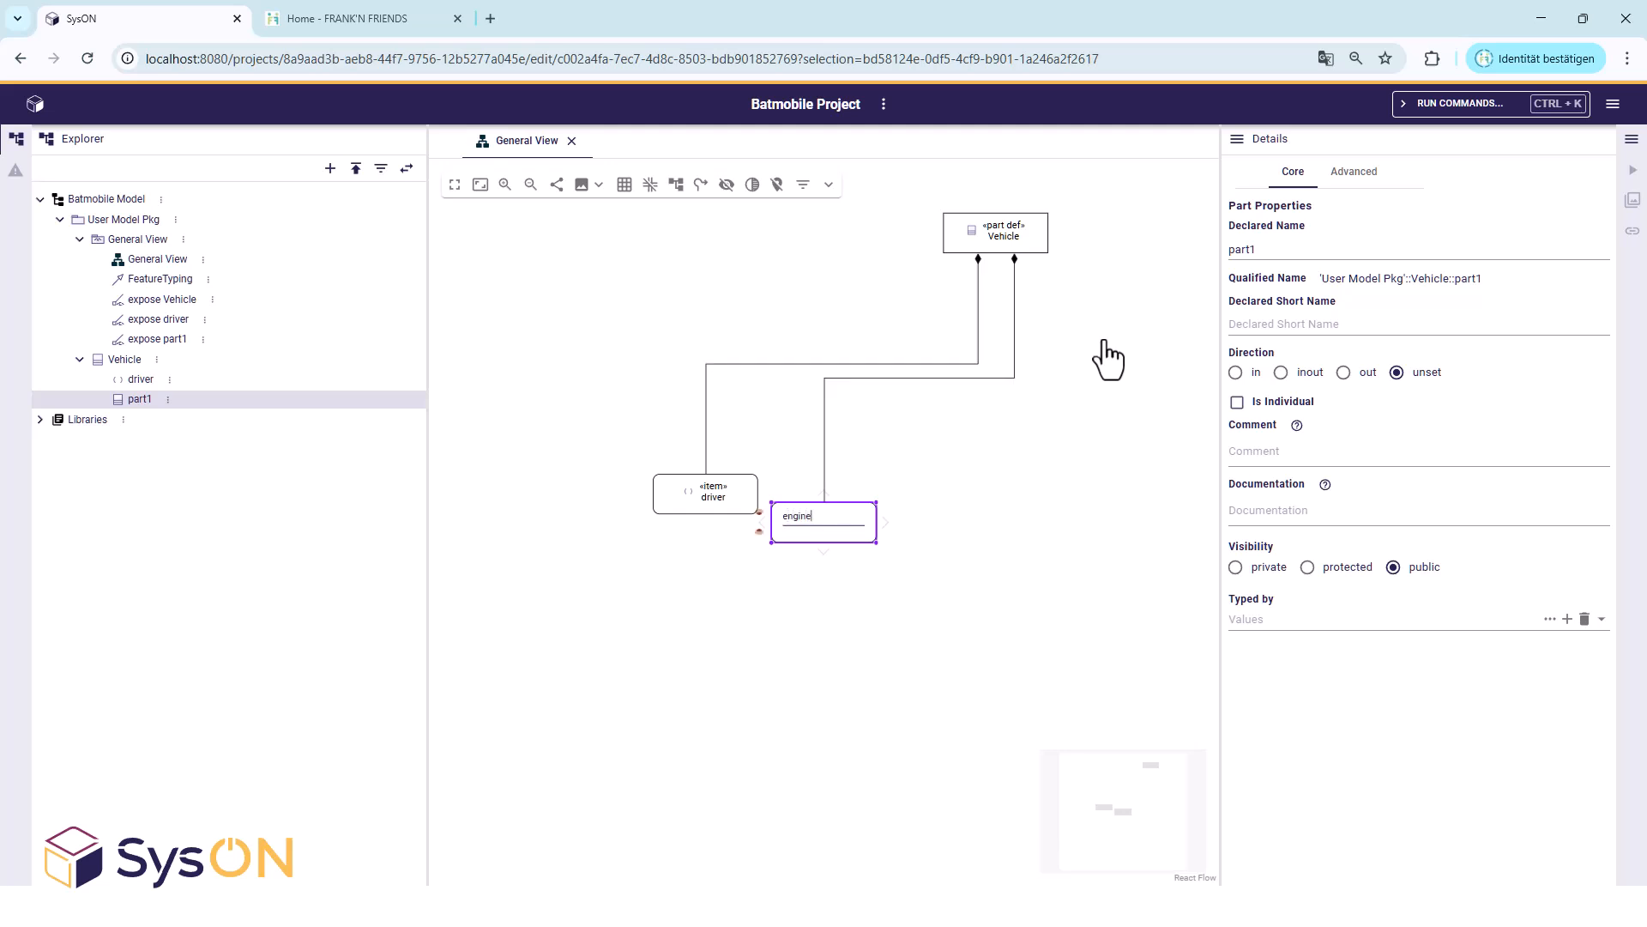
key(Return)
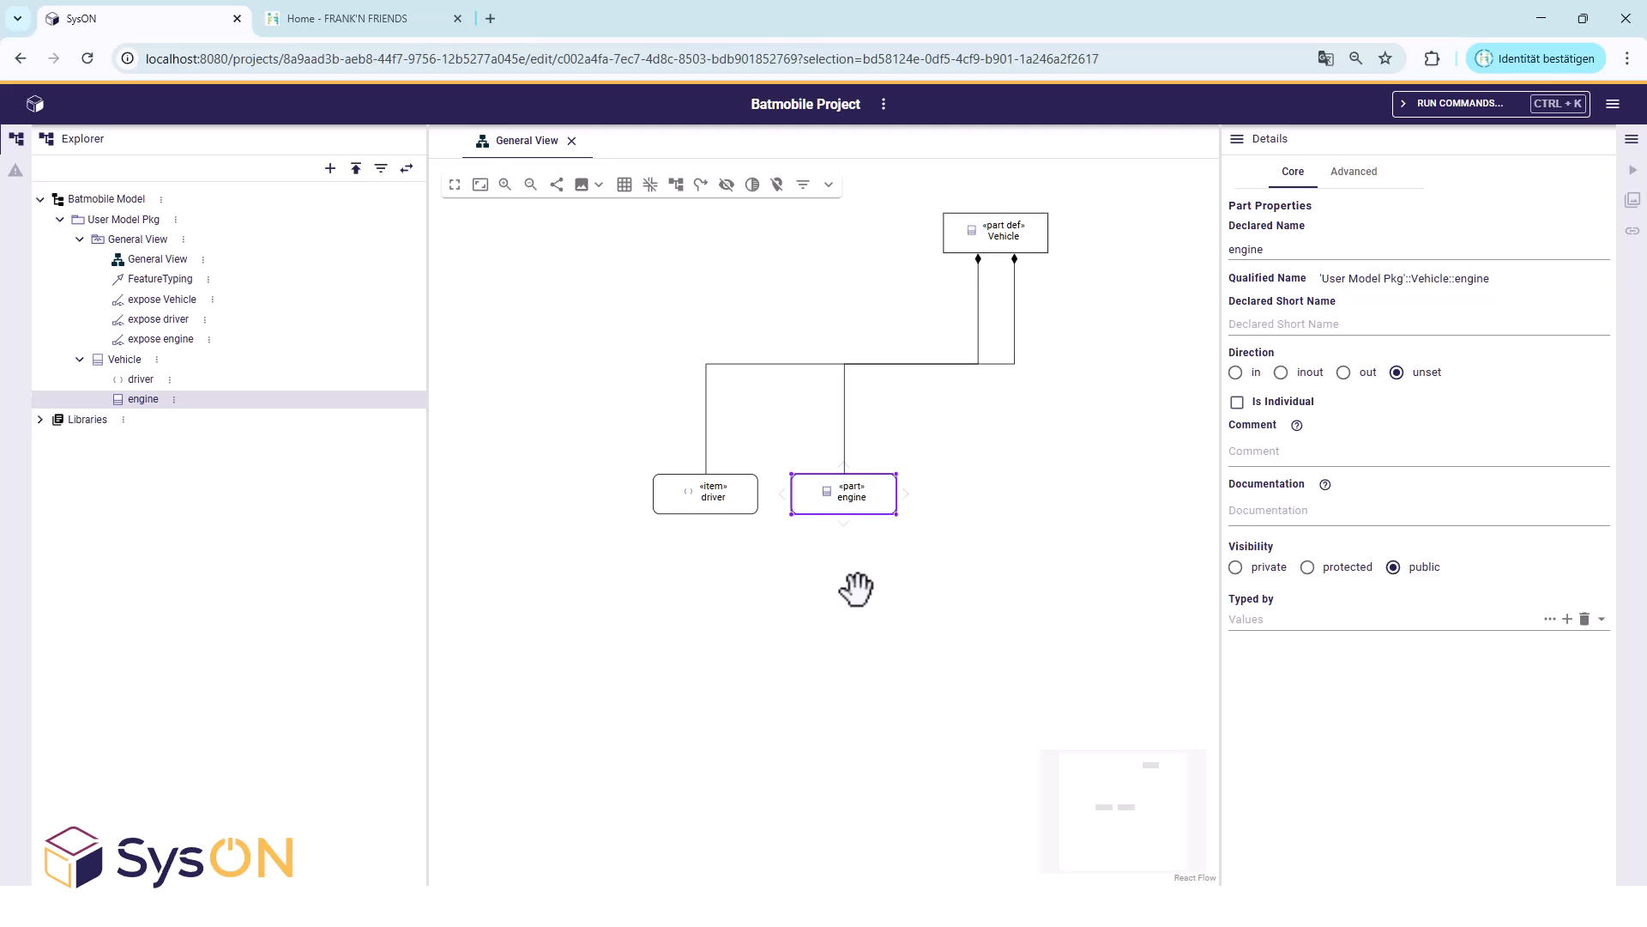
Move the driver item and the engine part together so that they sit above the Vehicle part definition.
ctrl+click(719, 494)
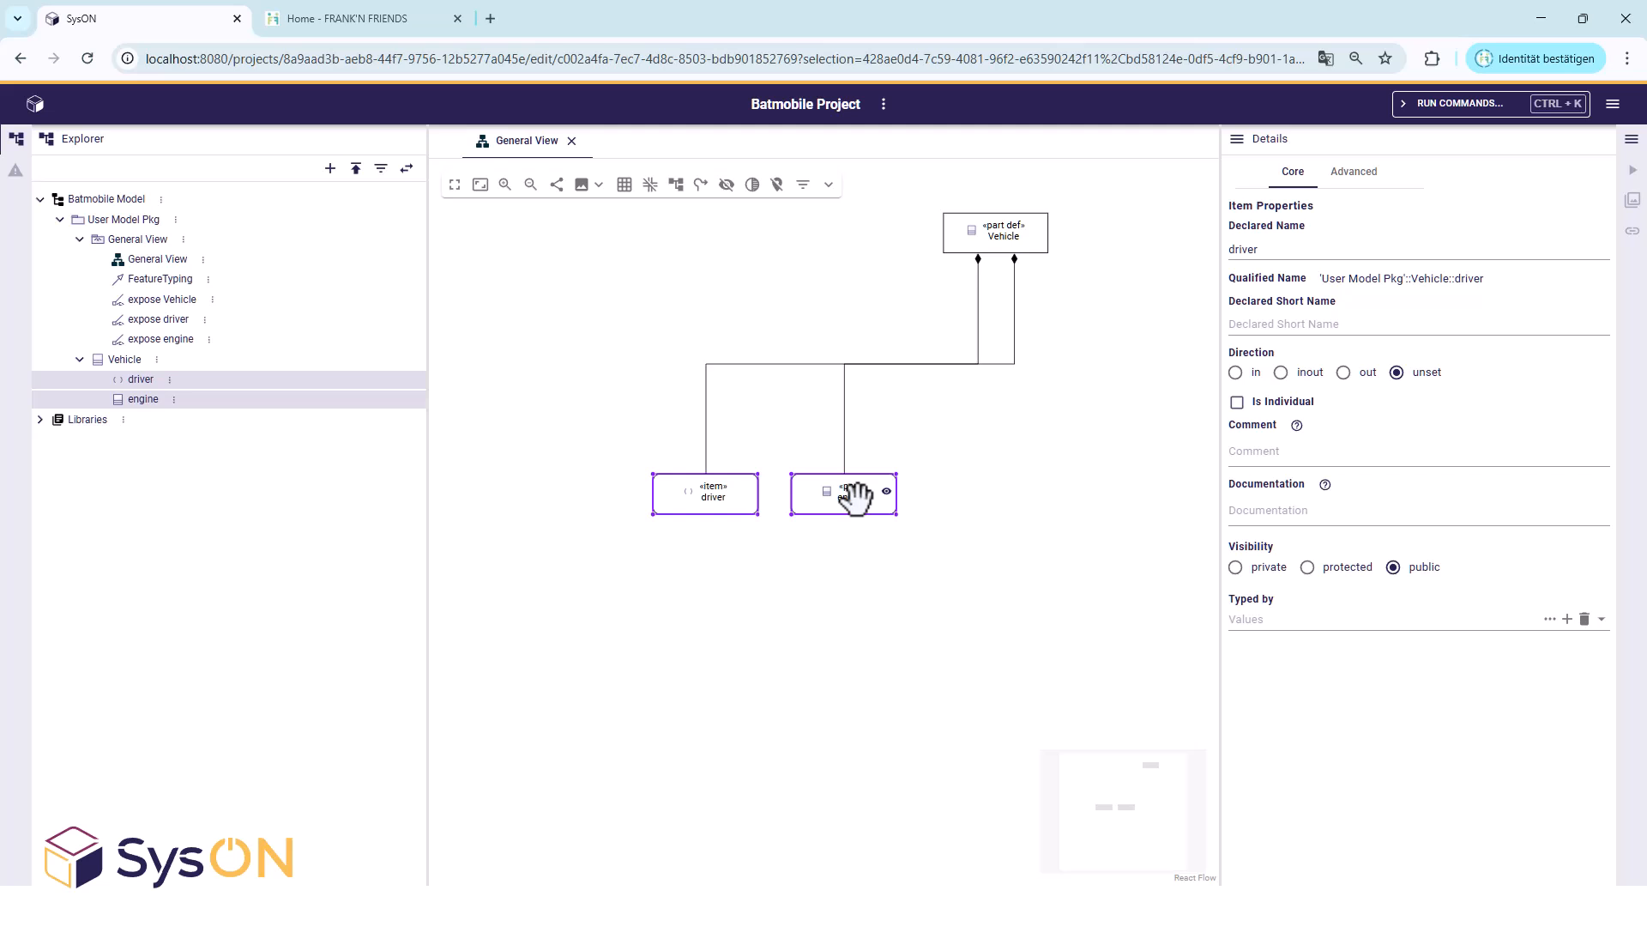
drag(855, 496, 1079, 298)
drag(1030, 492, 781, 477)
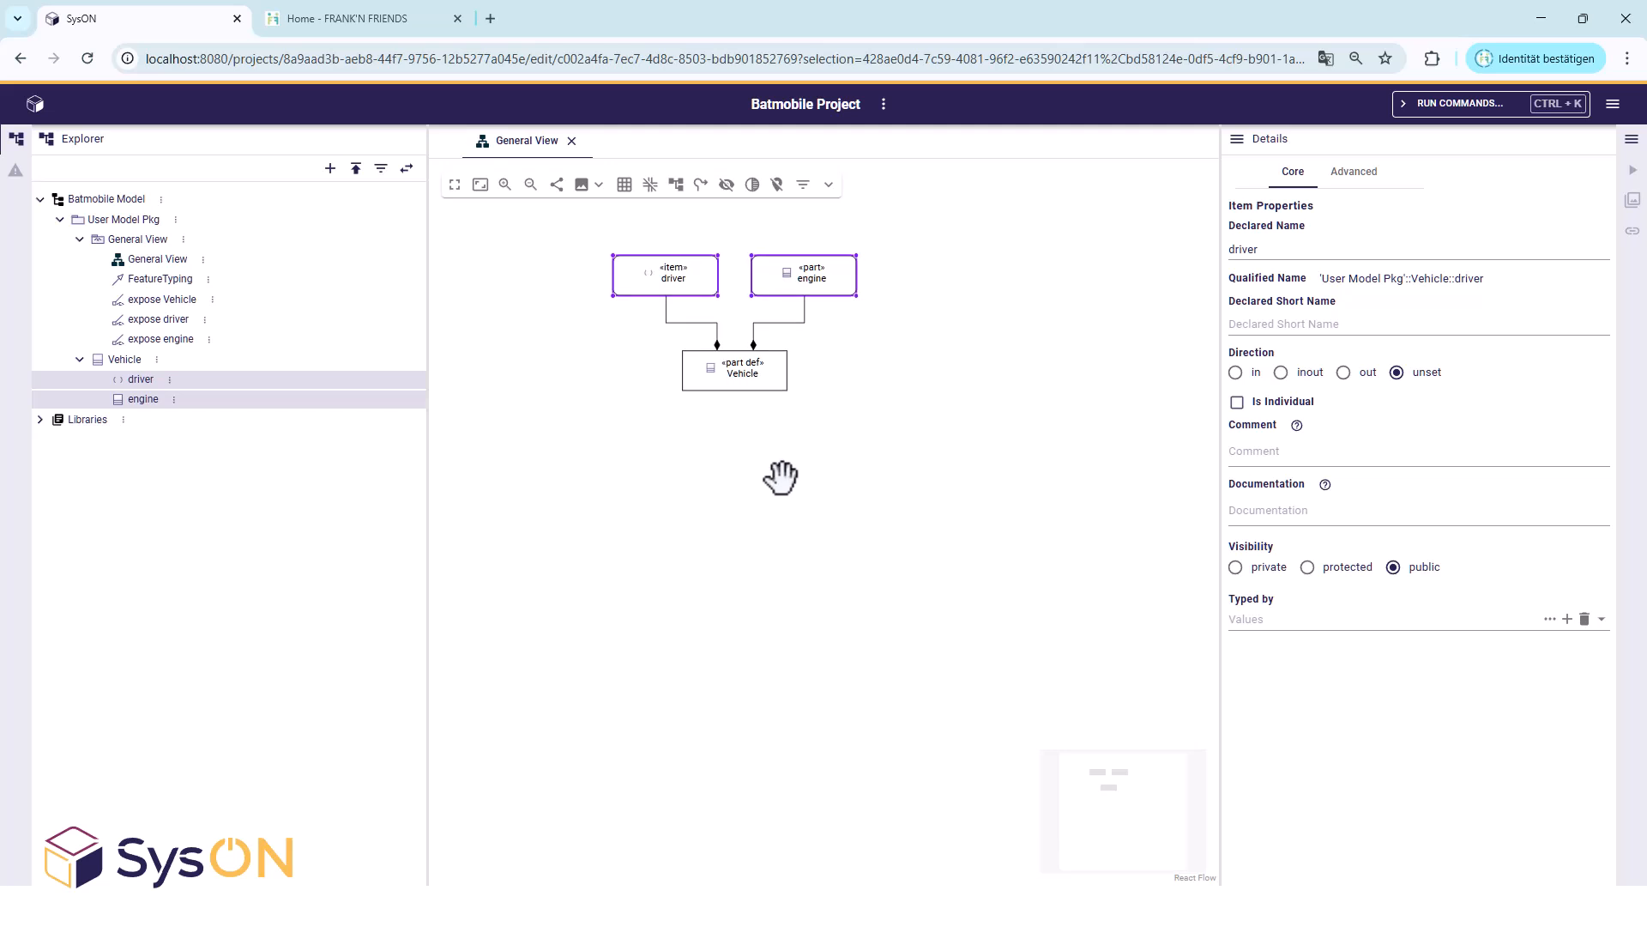
Create a part in the empty area below Vehicle and name it wheels[4]:Wheel.
click(726, 566)
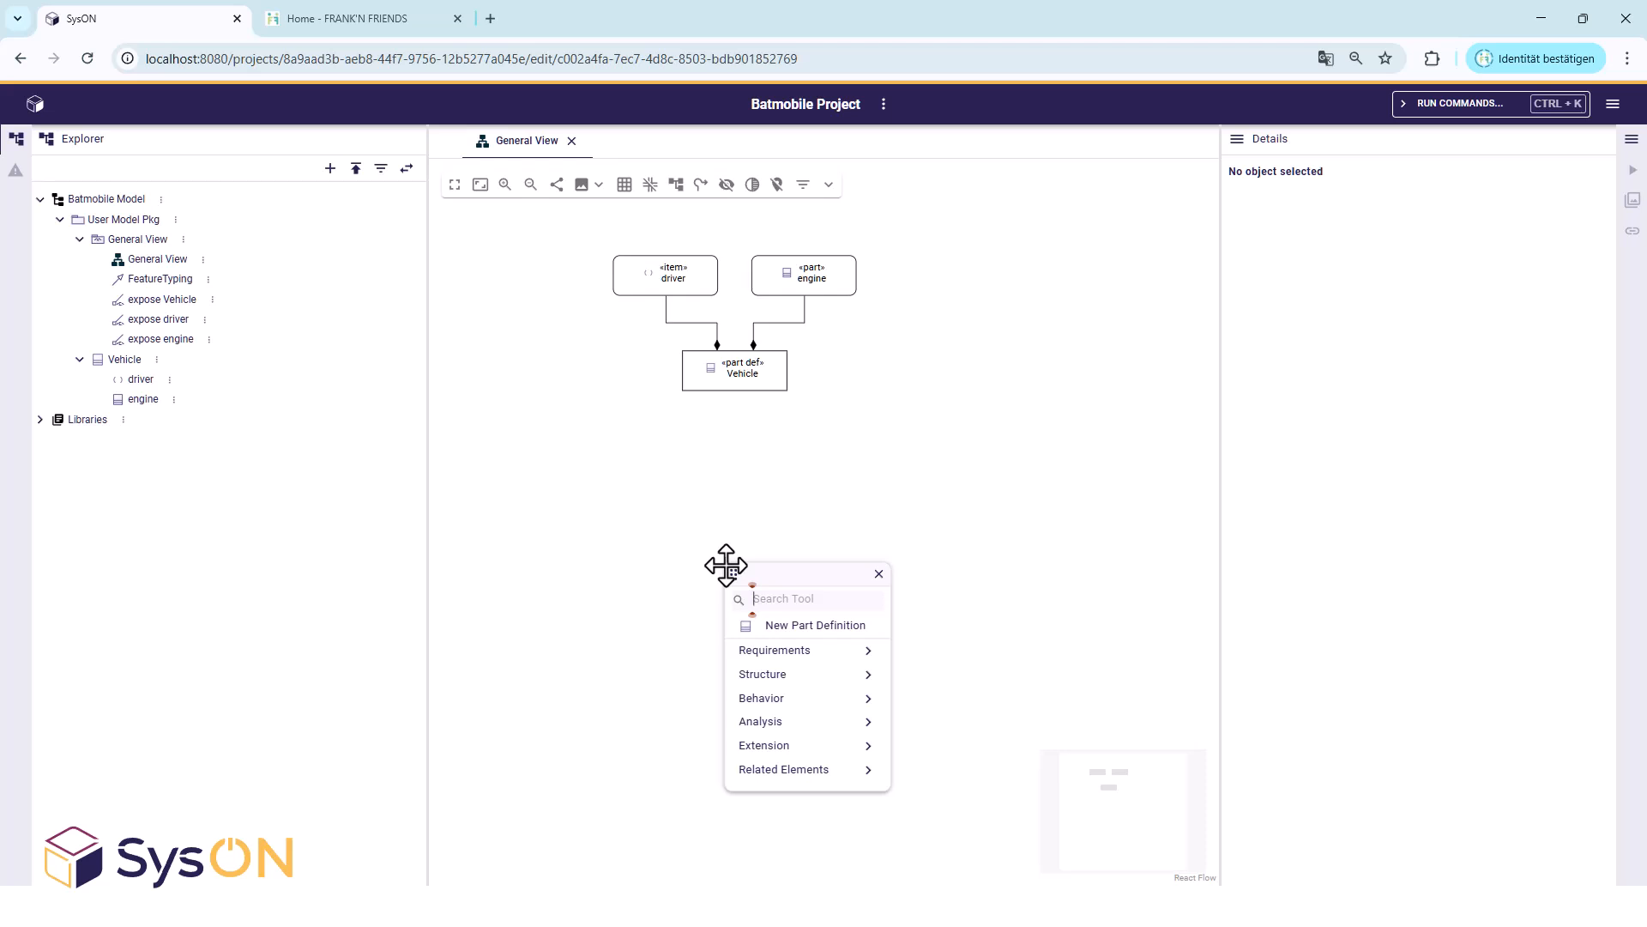
text(part)
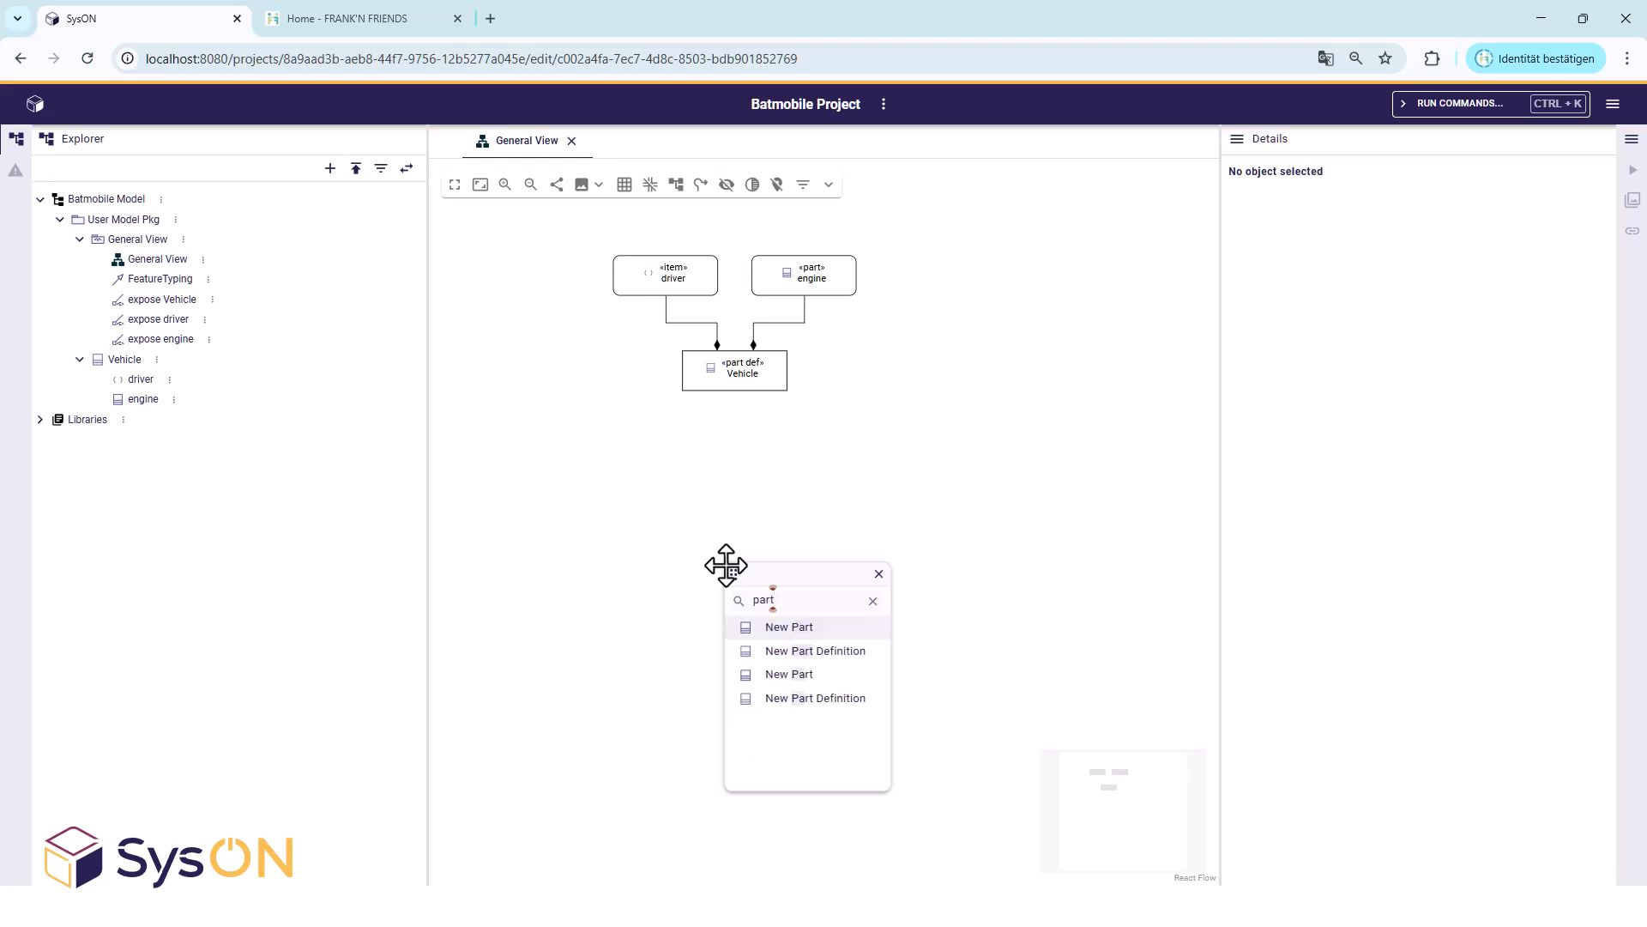
key(Return)
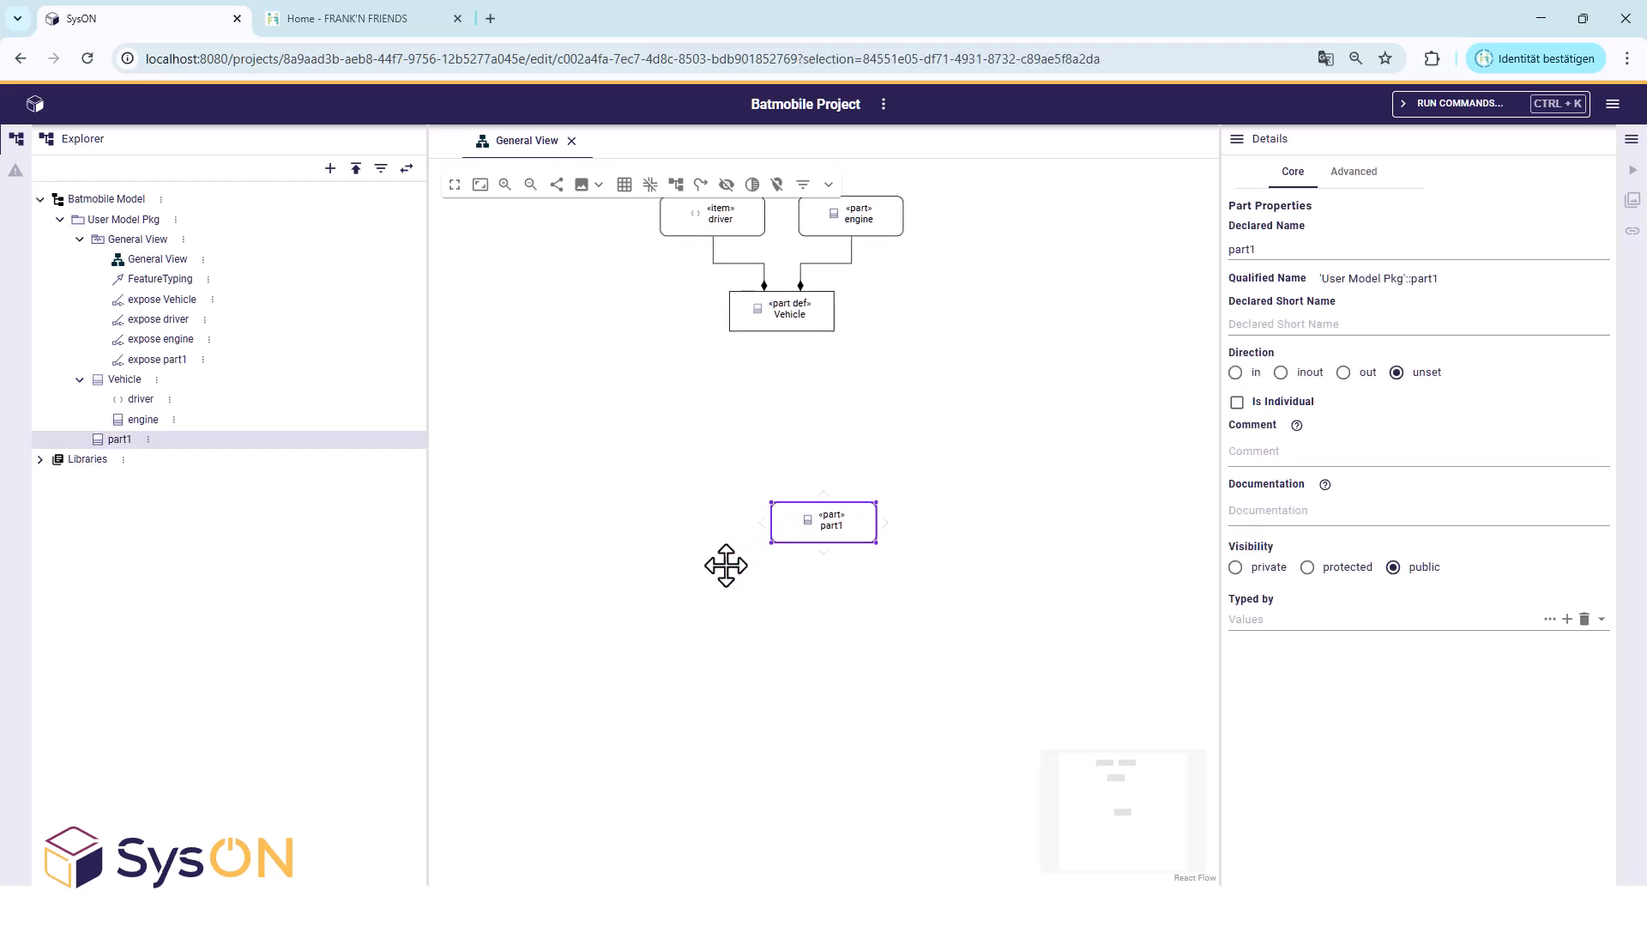
text(wheels[4]:Wheel)
key(Return)
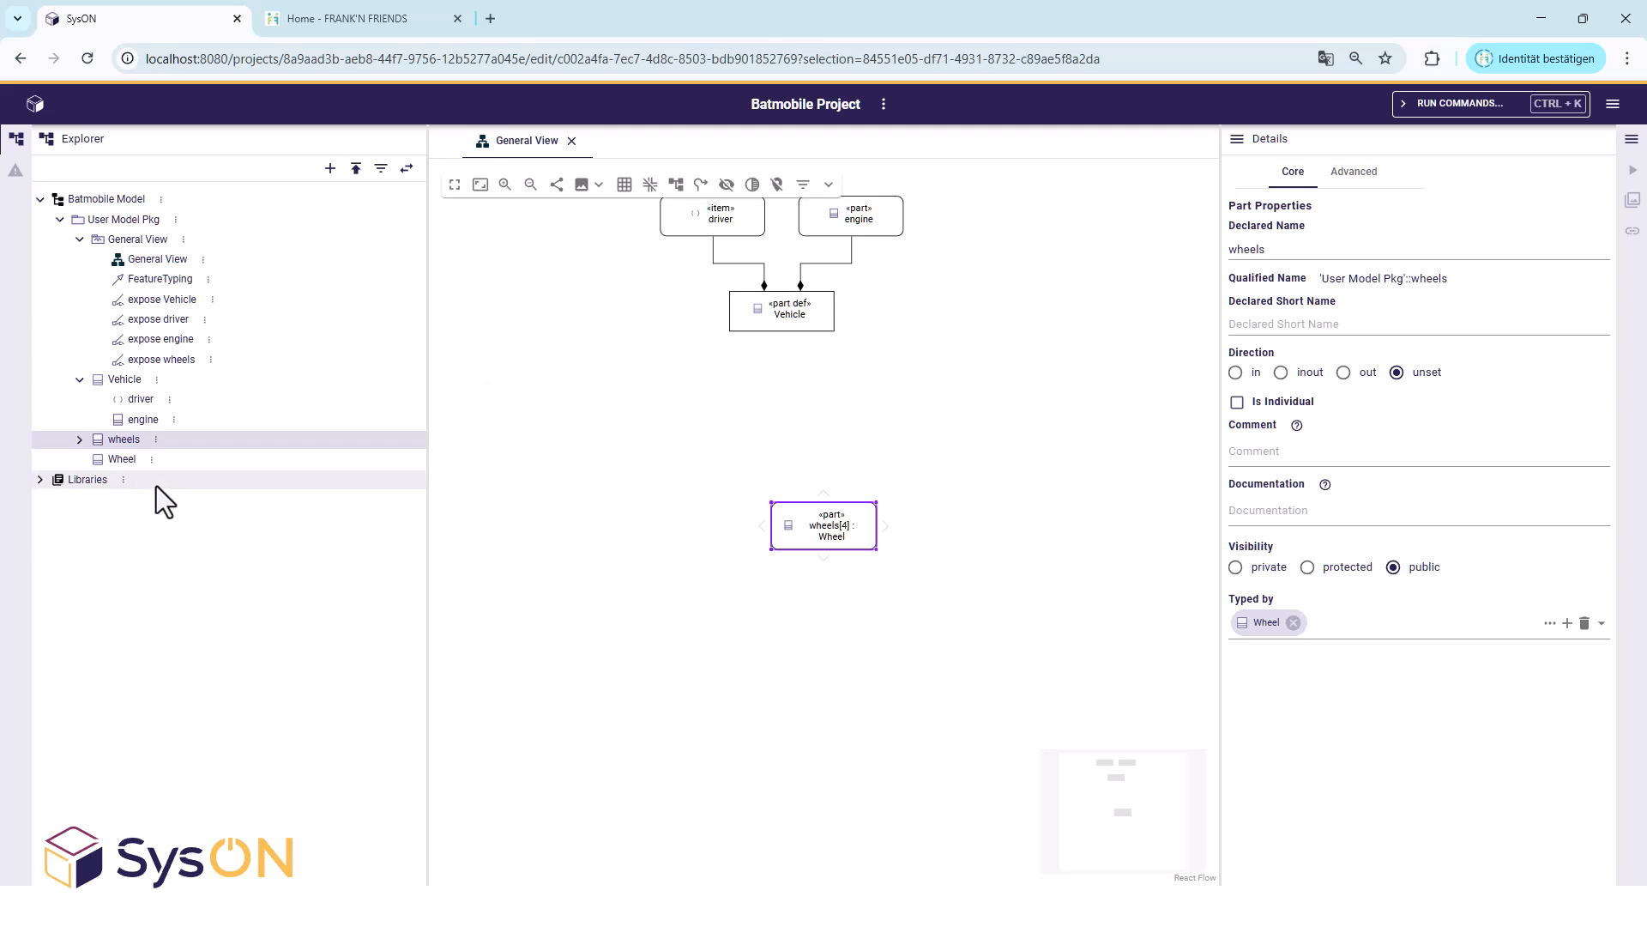
Place the Wheel part definition from the model tree below the wheels part and align both beneath Vehicle.
click(120, 461)
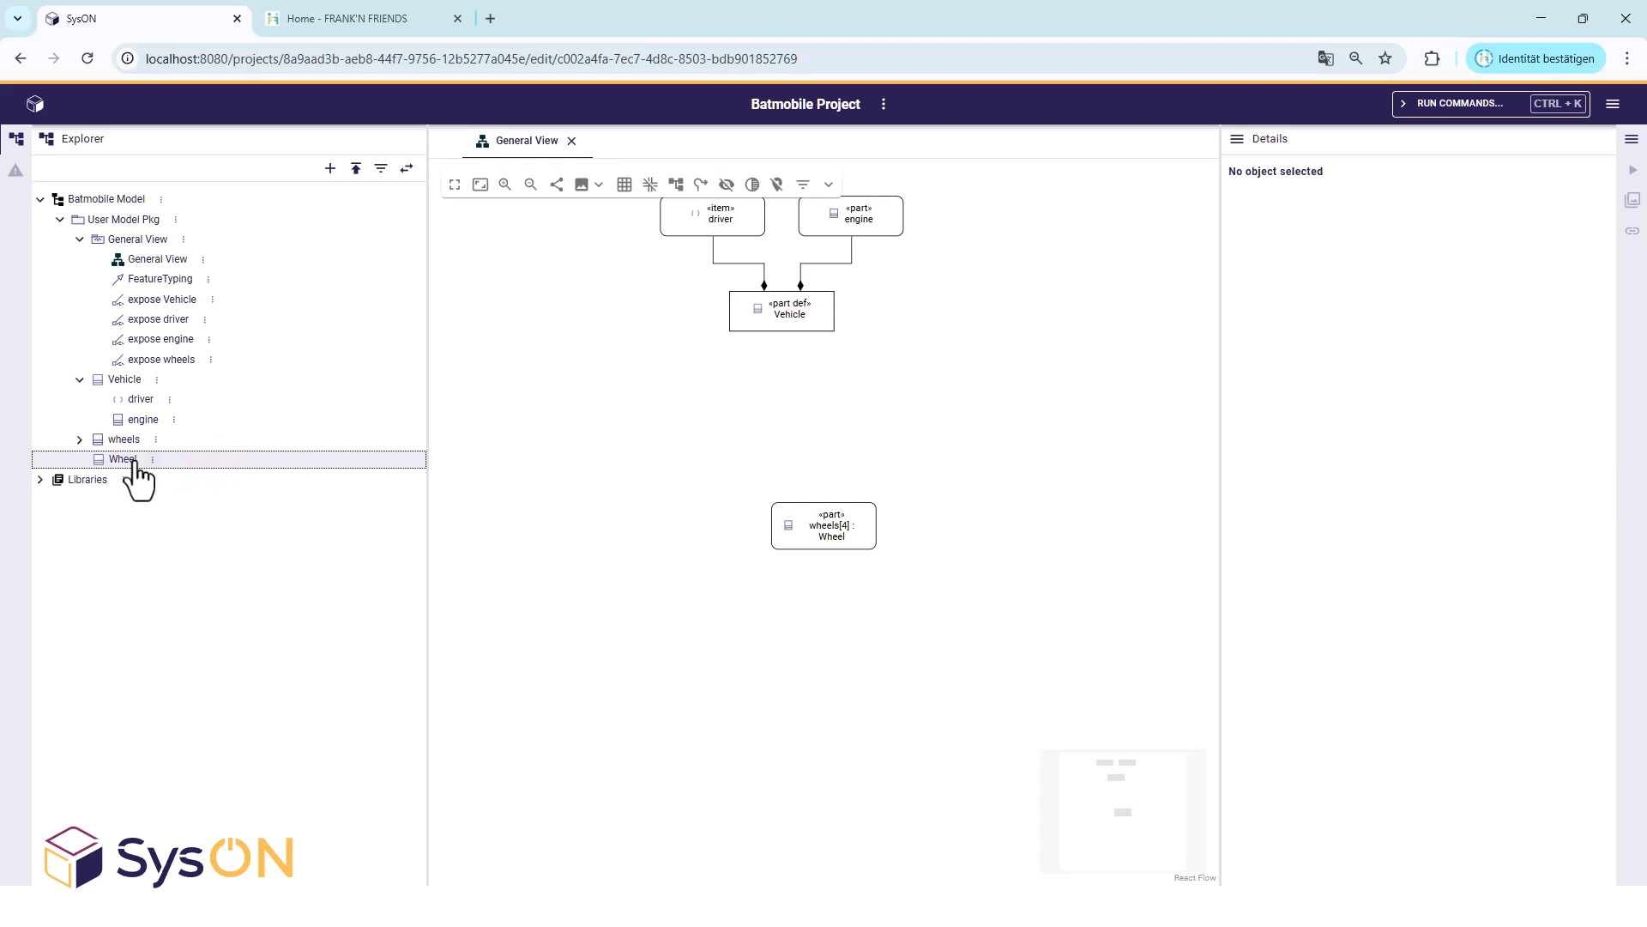
drag(133, 476, 830, 647)
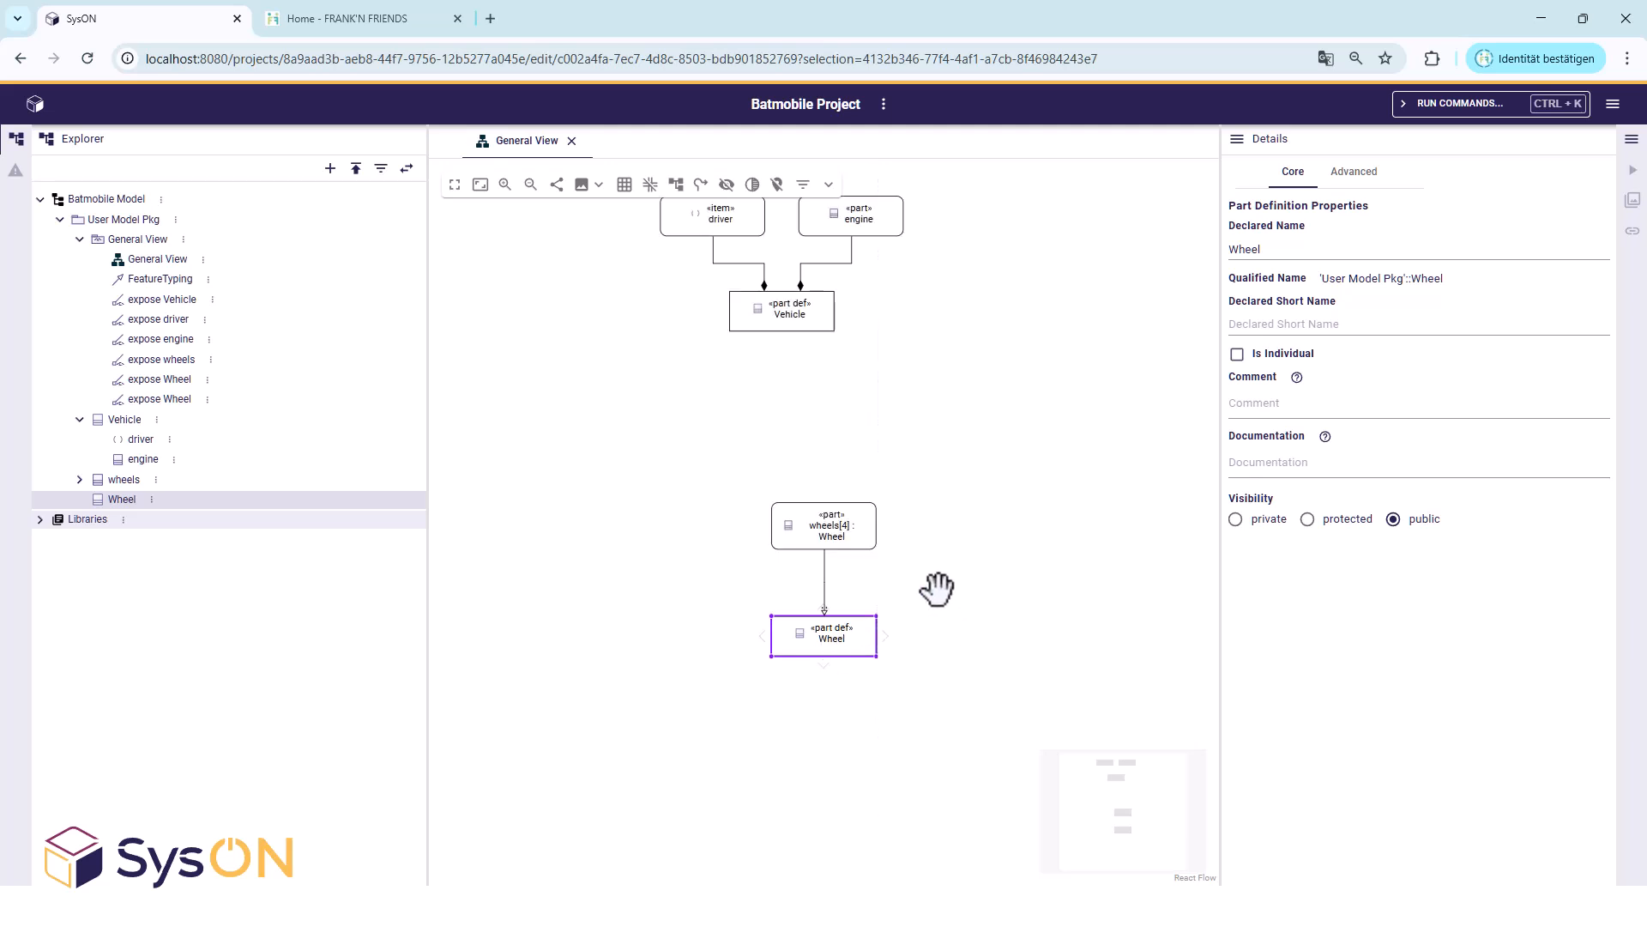
ctrl+click(856, 530)
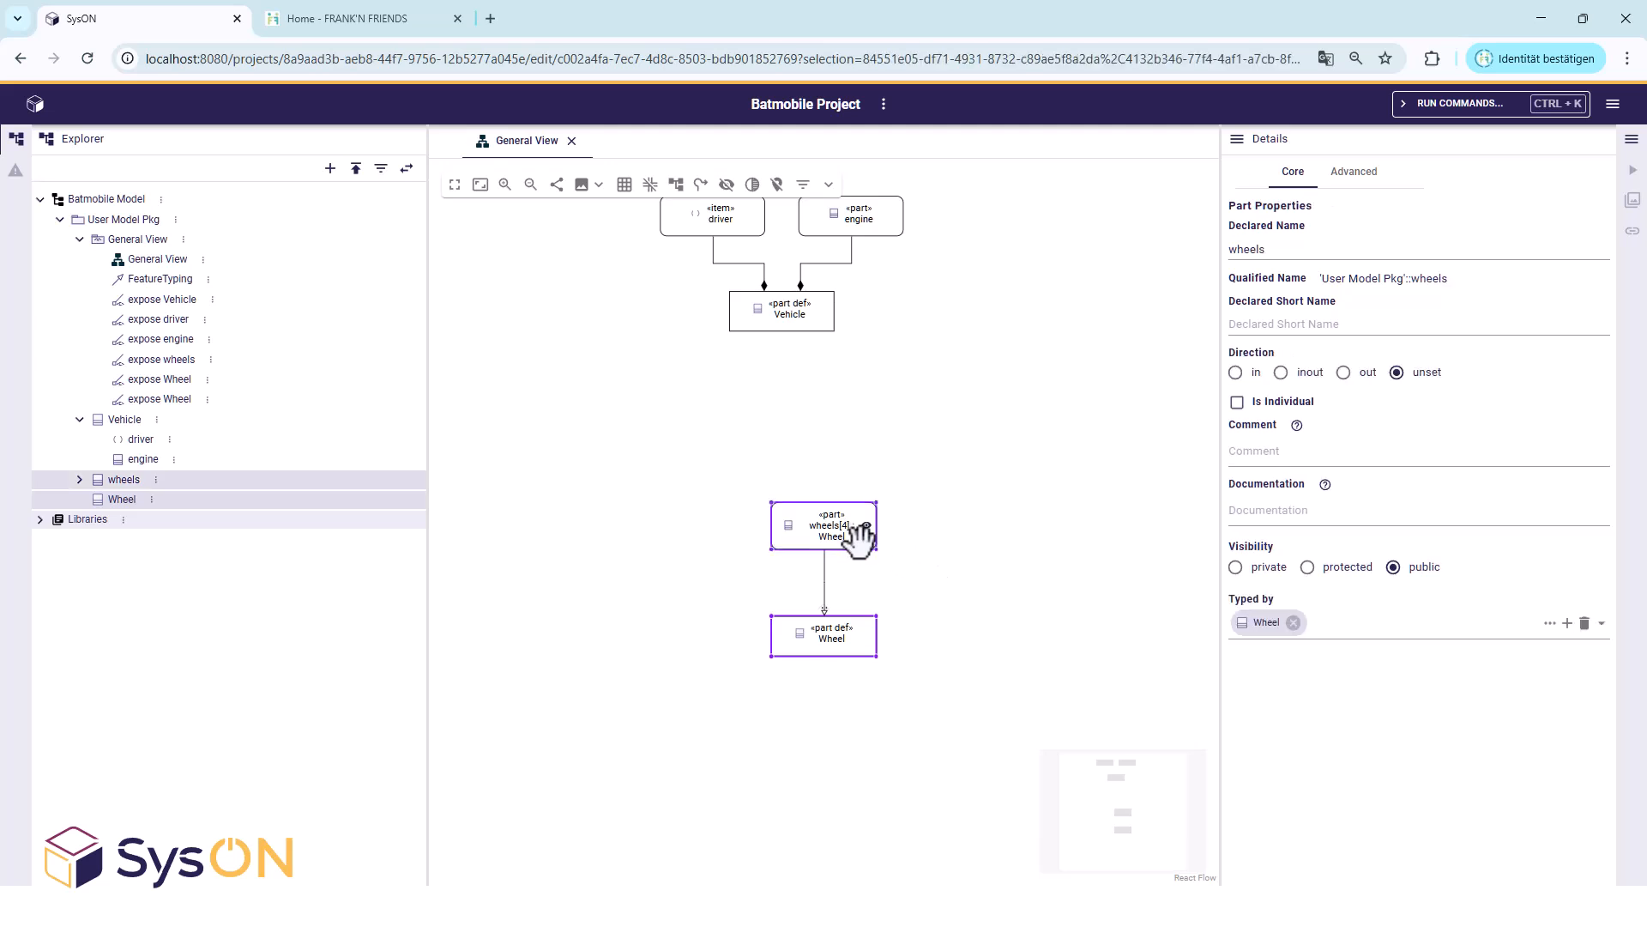
drag(858, 536, 816, 500)
click(959, 476)
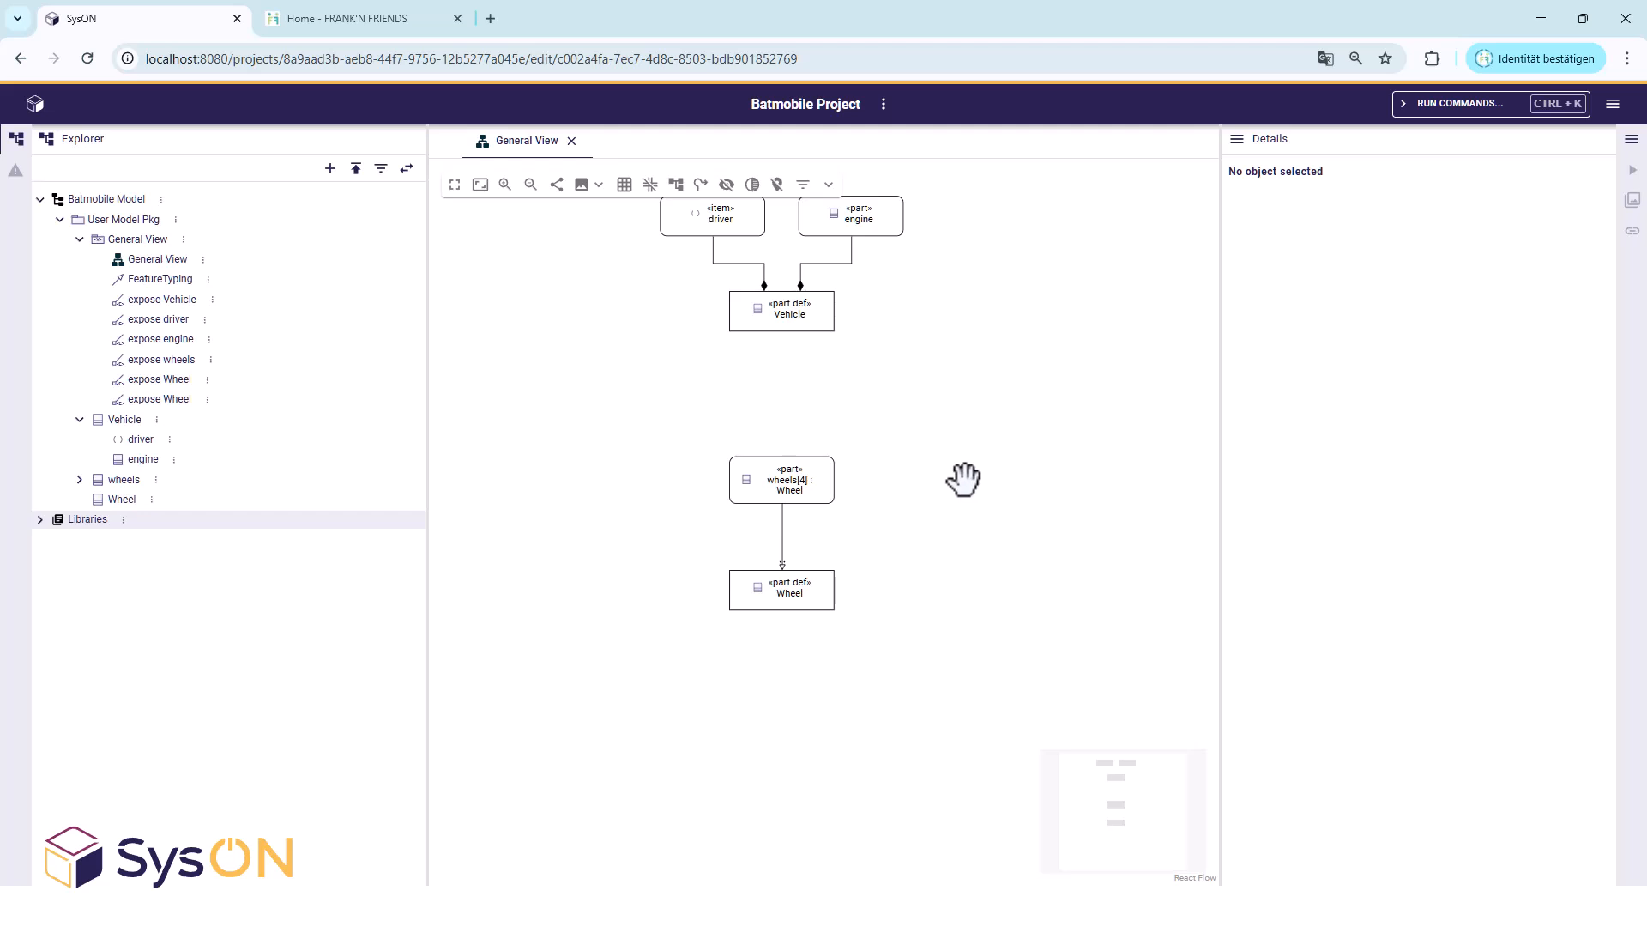
Add a part definition Batmobile :> Vehicle between Vehicle and the wheels part, and shift the wheels part slightly down.
click(760, 394)
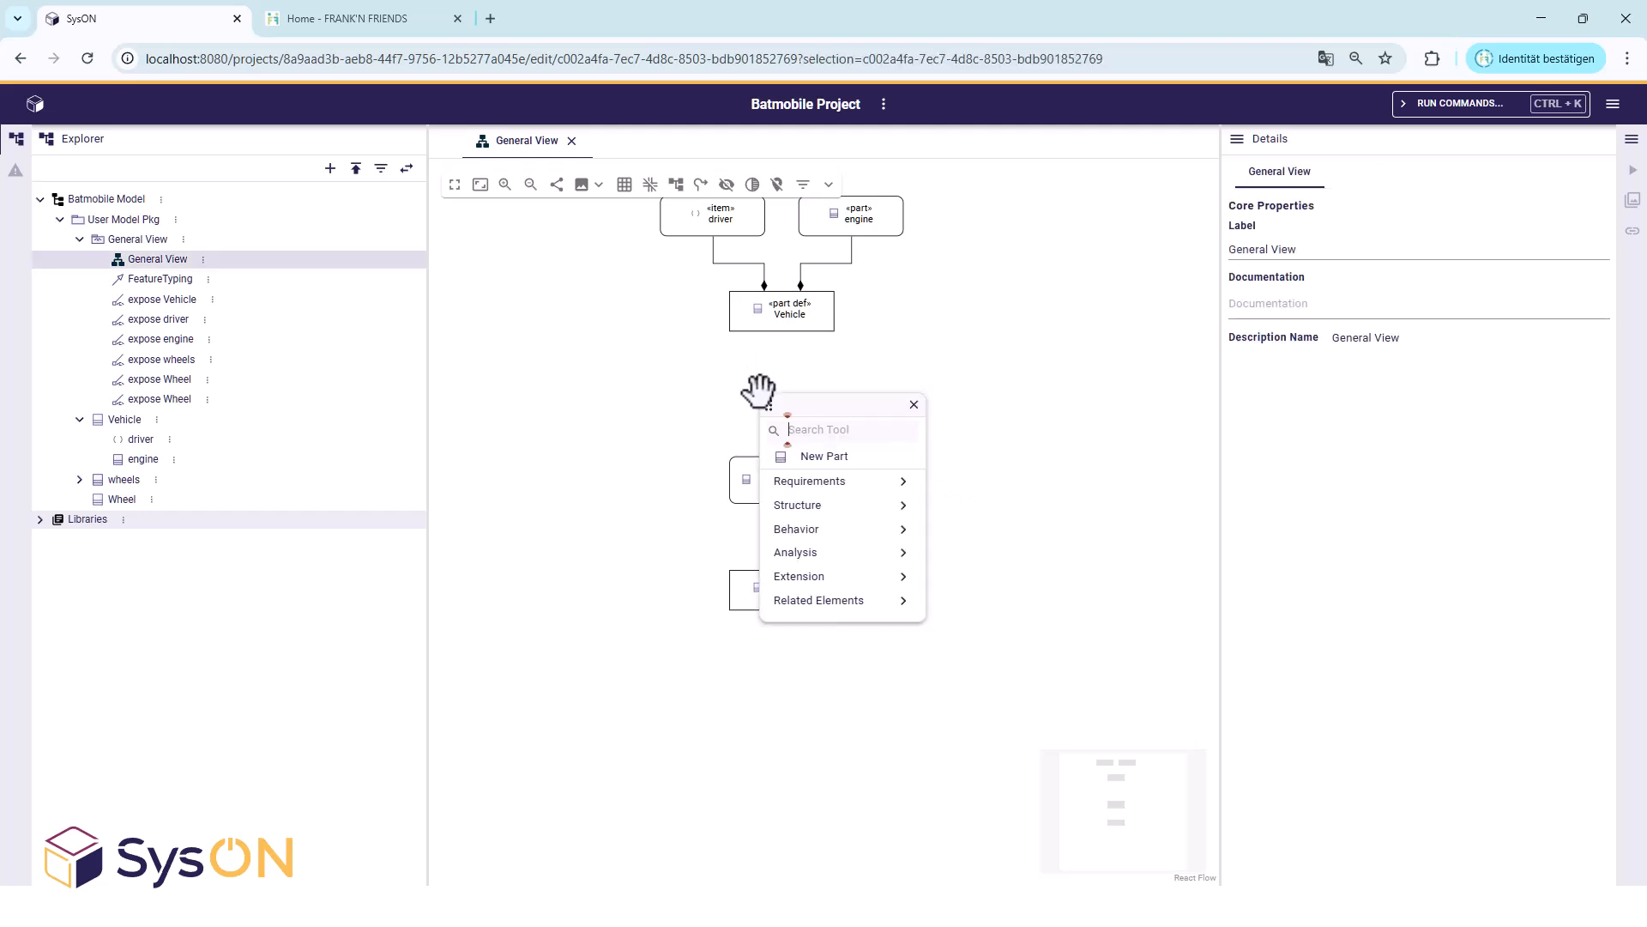
text(Part)
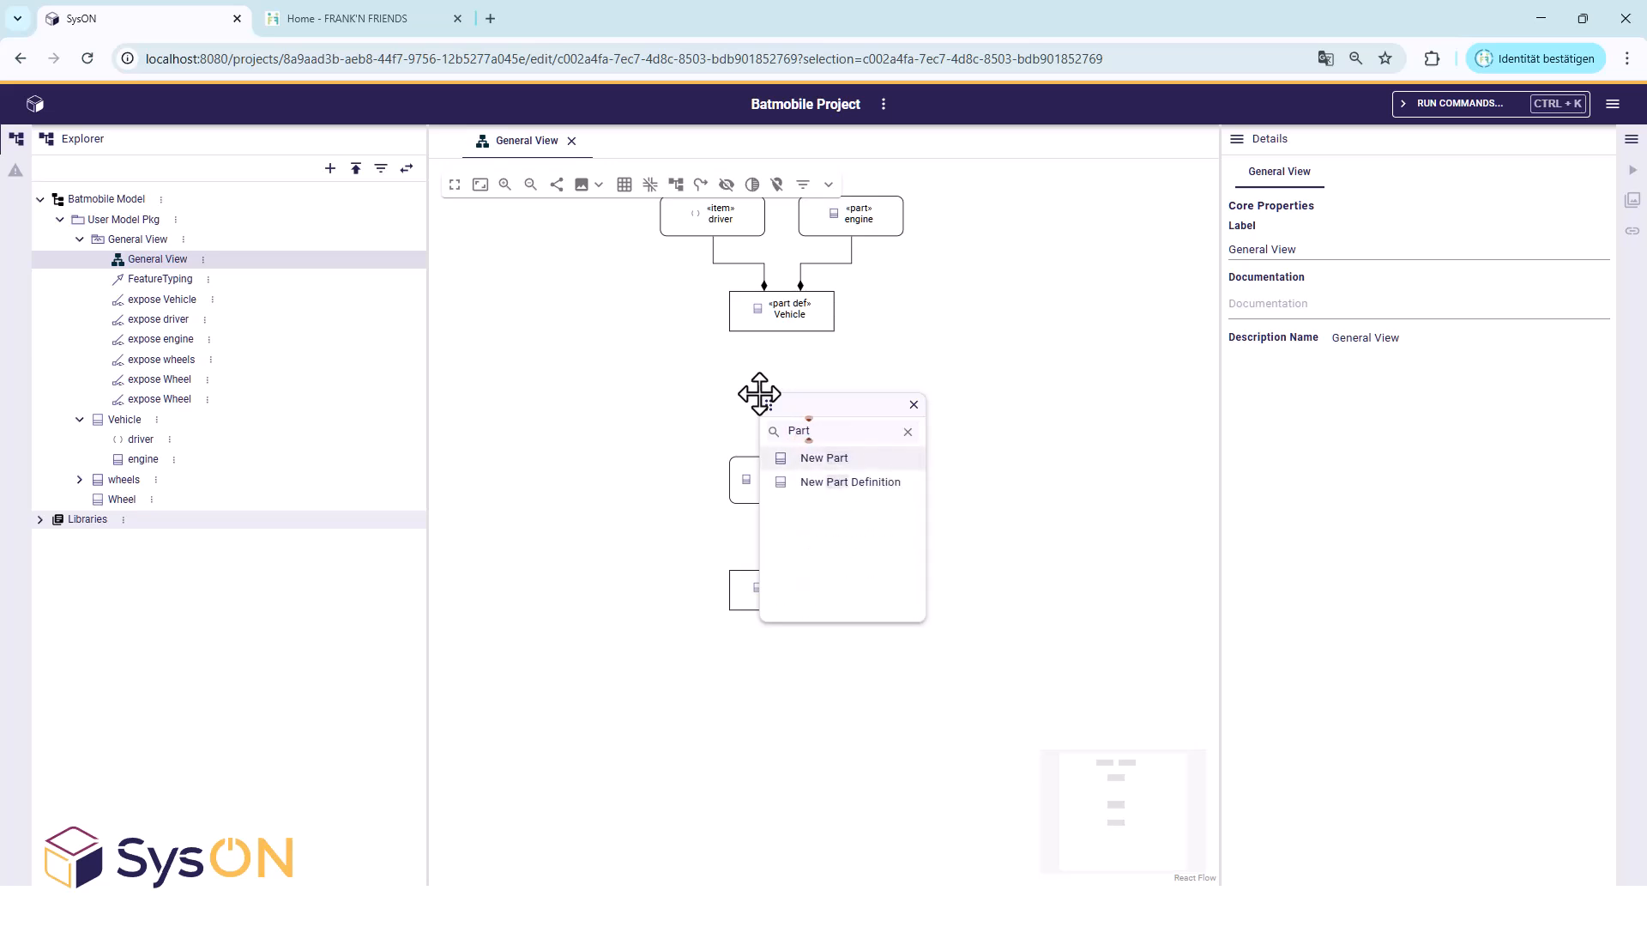
click(807, 482)
text(Bat)
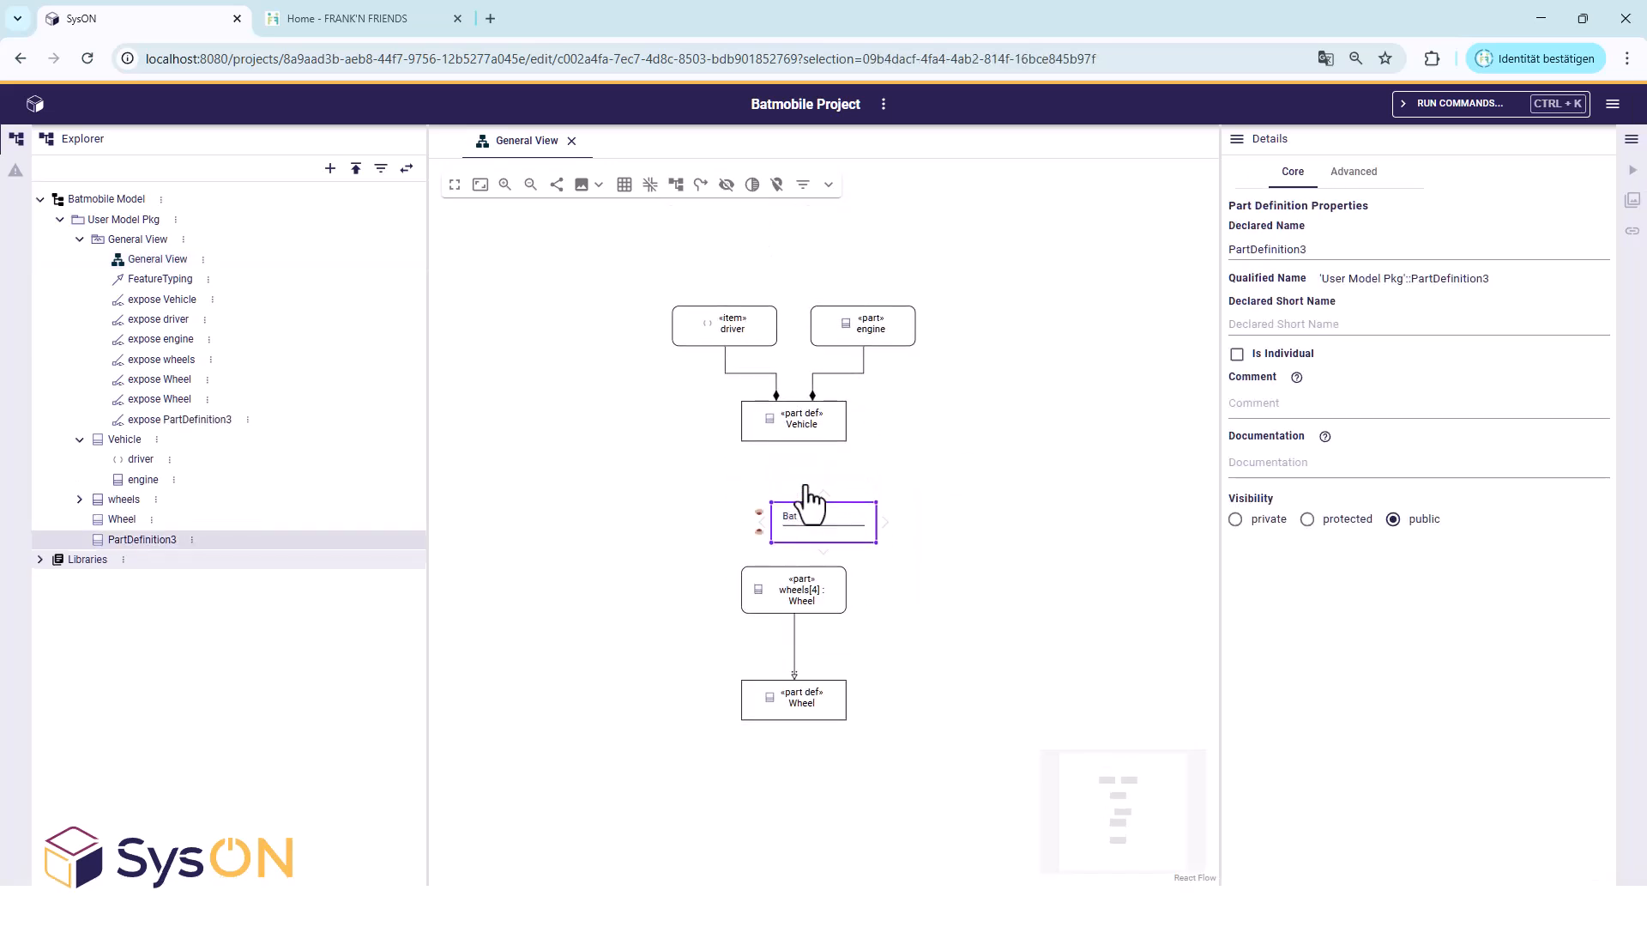
text(mobile :> Vehicle)
key(Return)
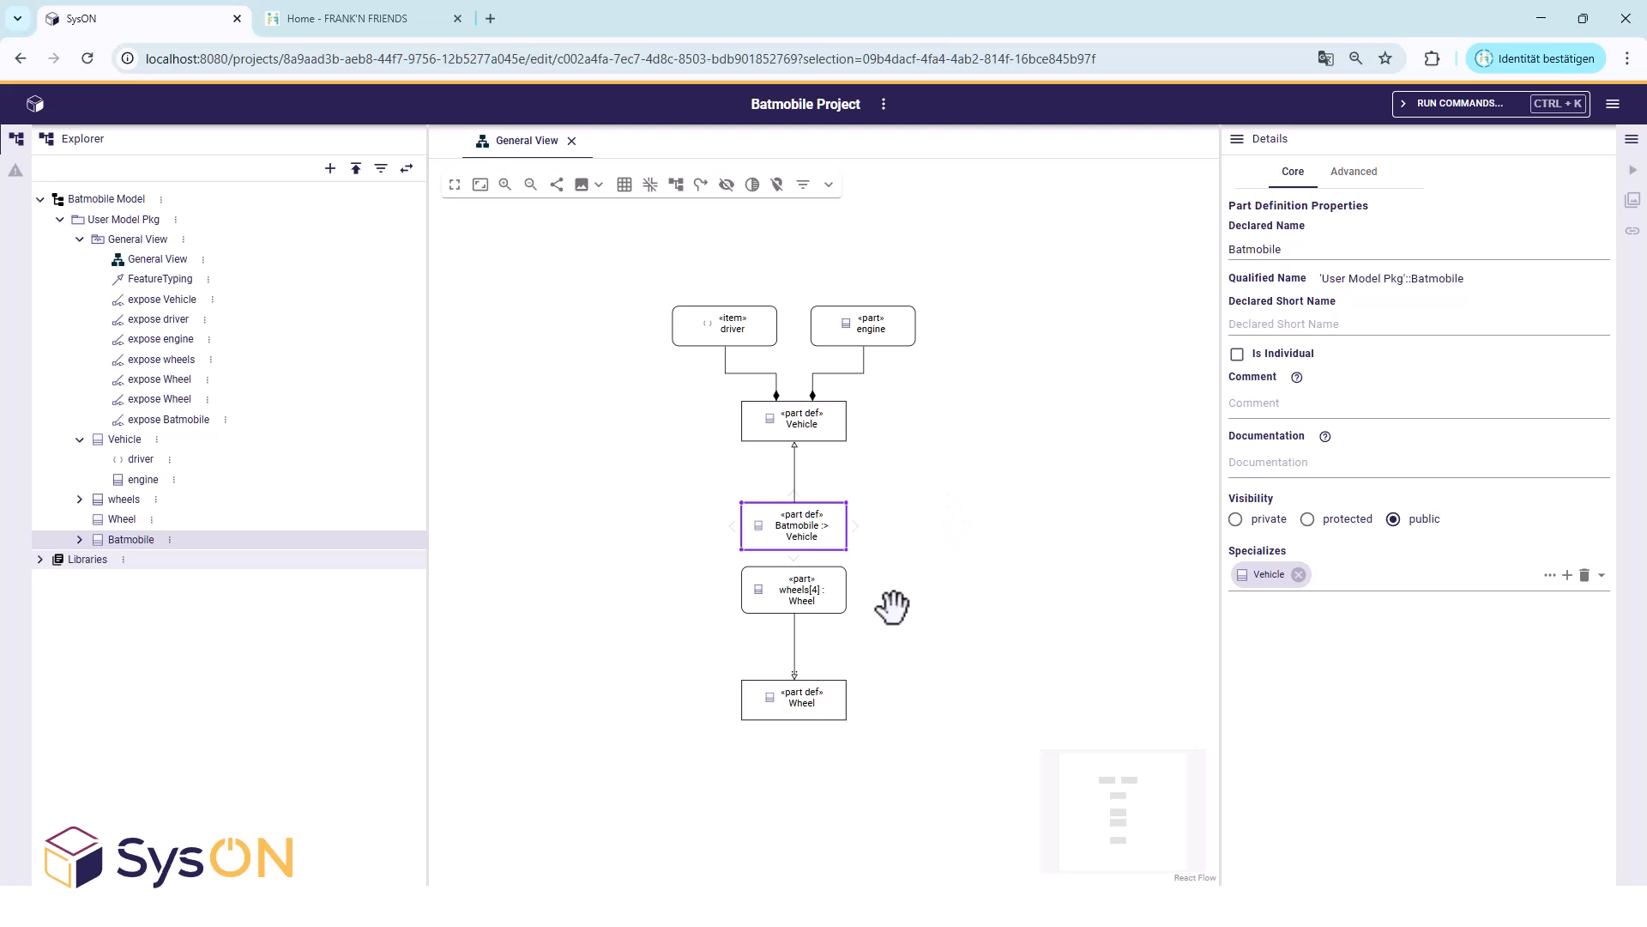
drag(815, 598, 821, 630)
click(922, 610)
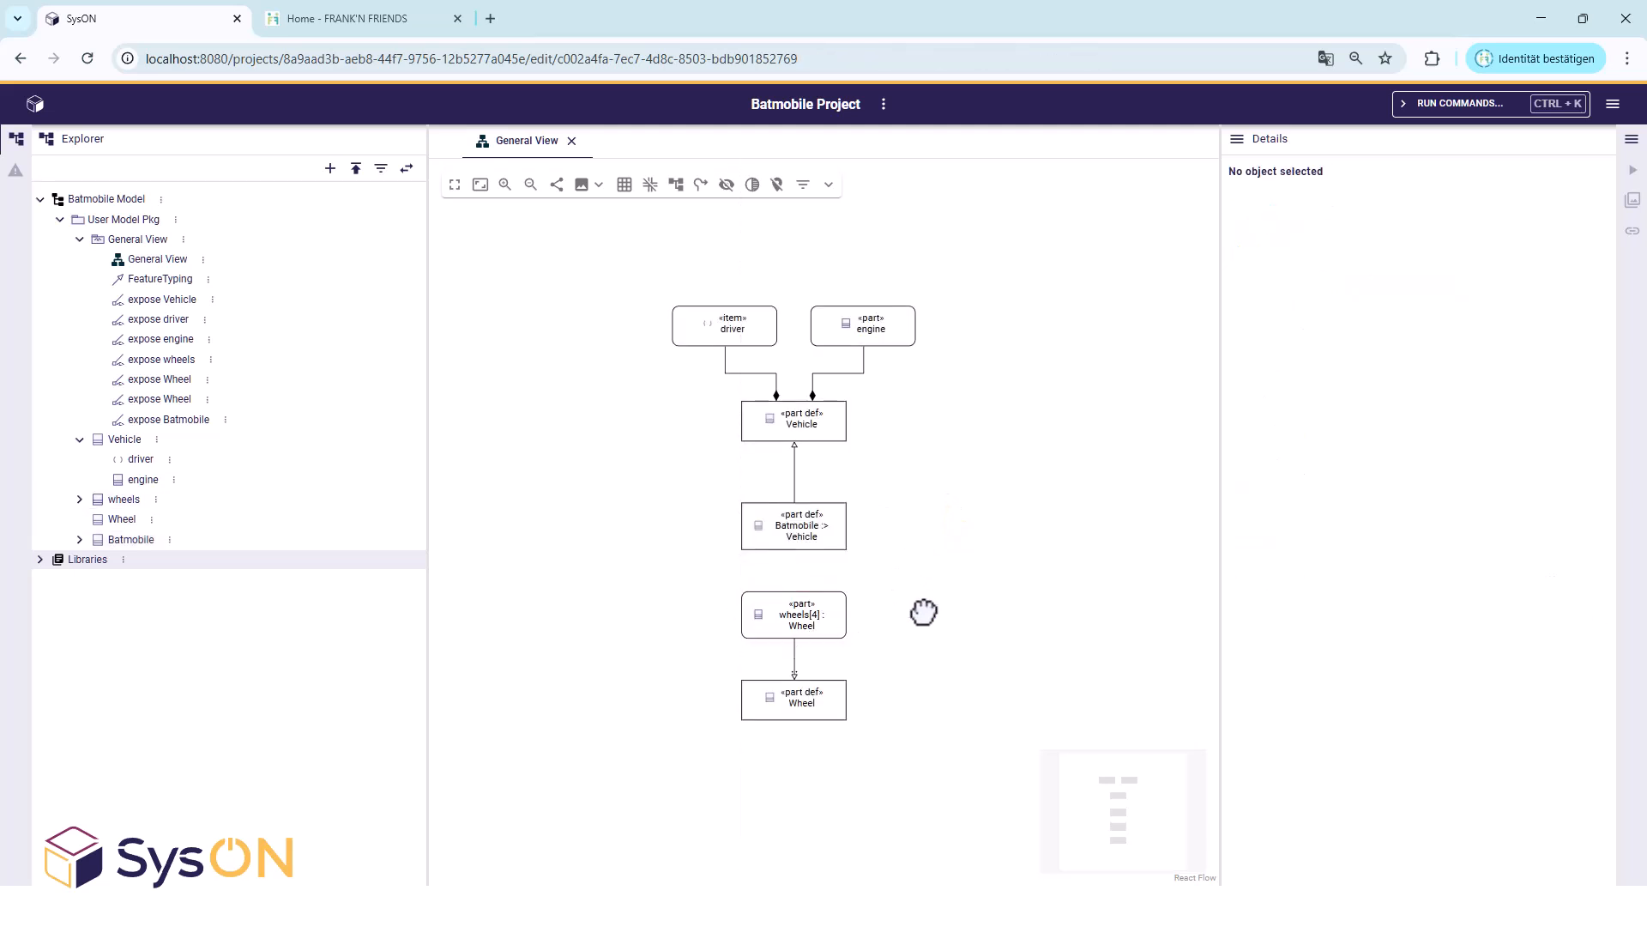
Nest the wheels part under the Batmobile part definition in the model tree and select their composition link.
click(128, 502)
drag(126, 502, 137, 540)
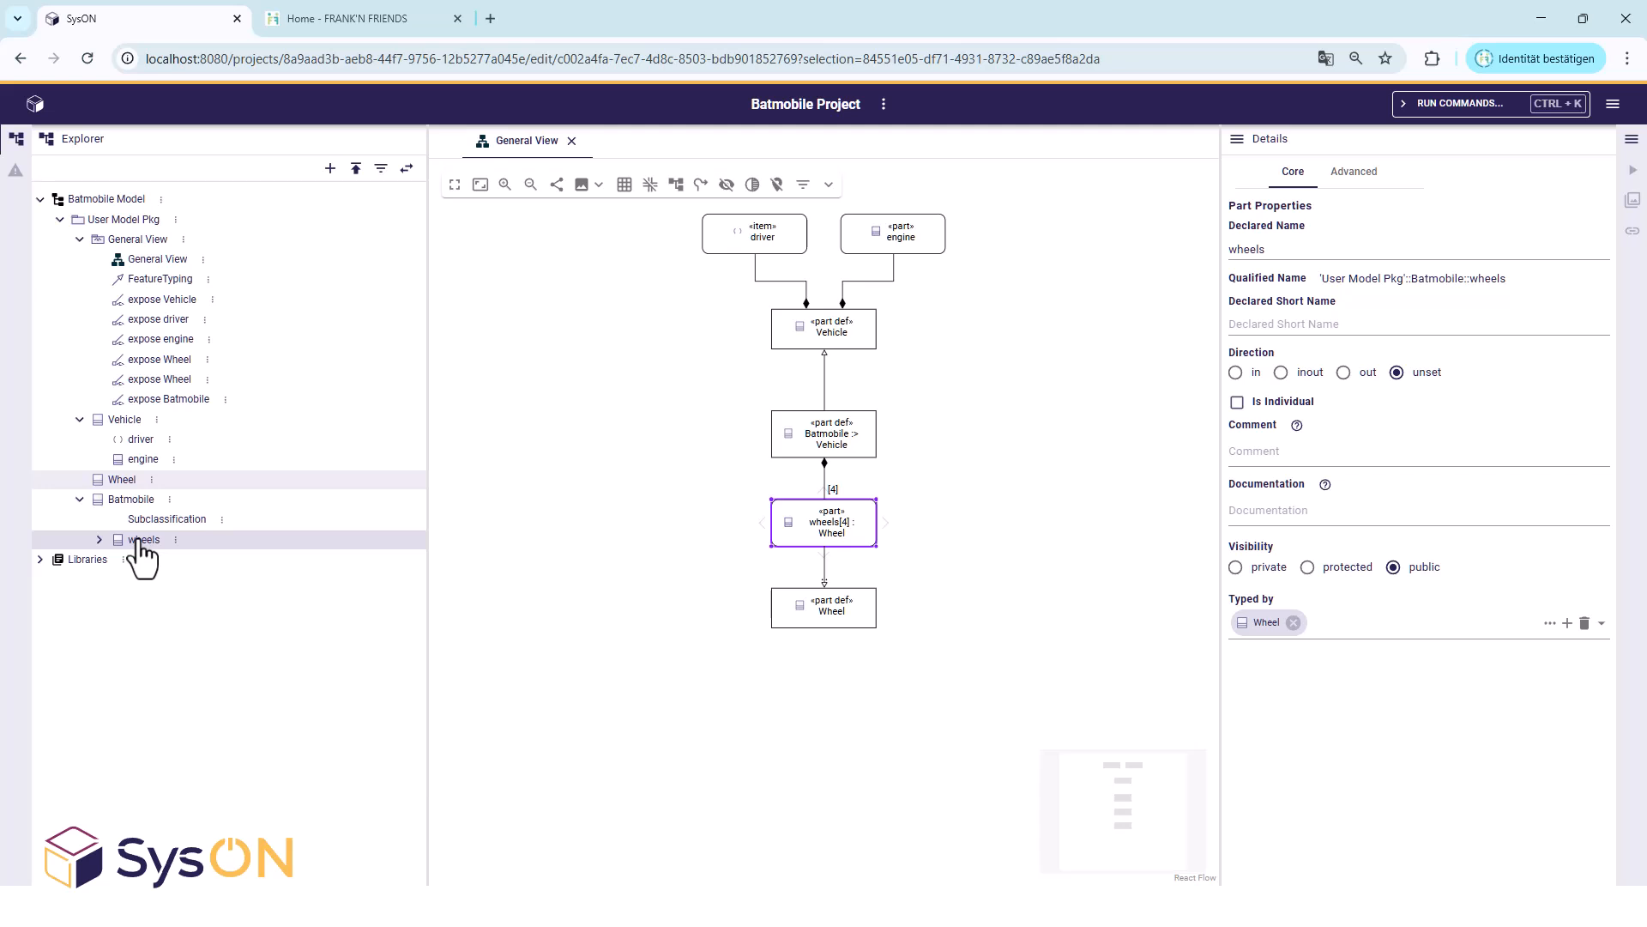
click(828, 491)
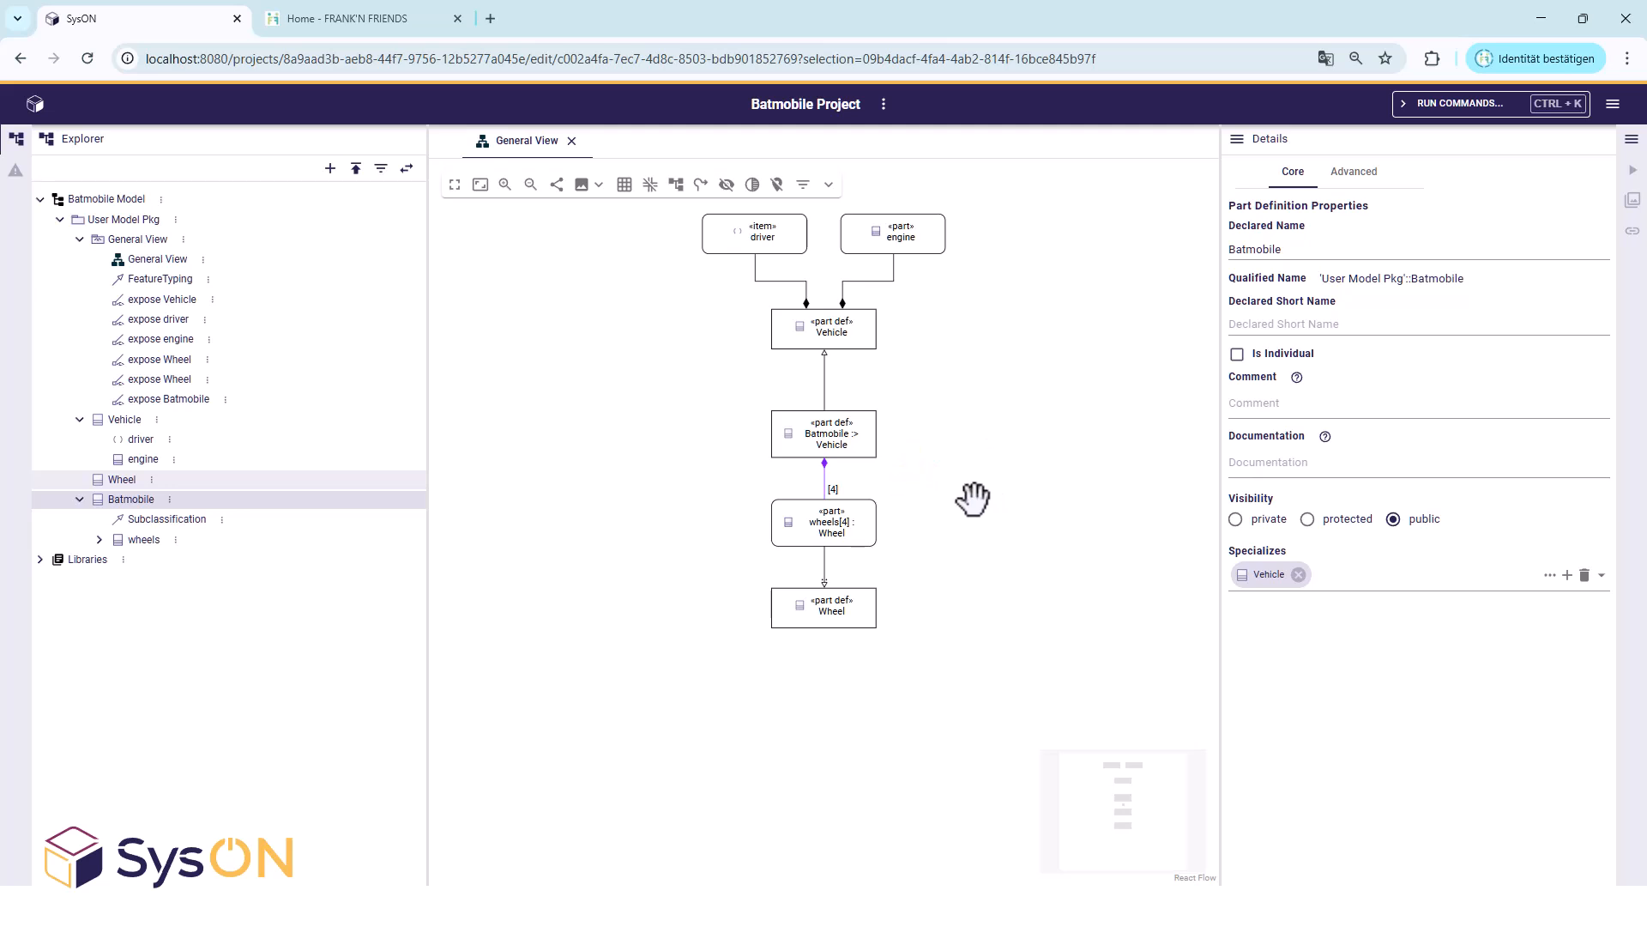
Create a part beside the Batmobile structure and name it frontRightWheel :> wheels.
drag(970, 500, 875, 483)
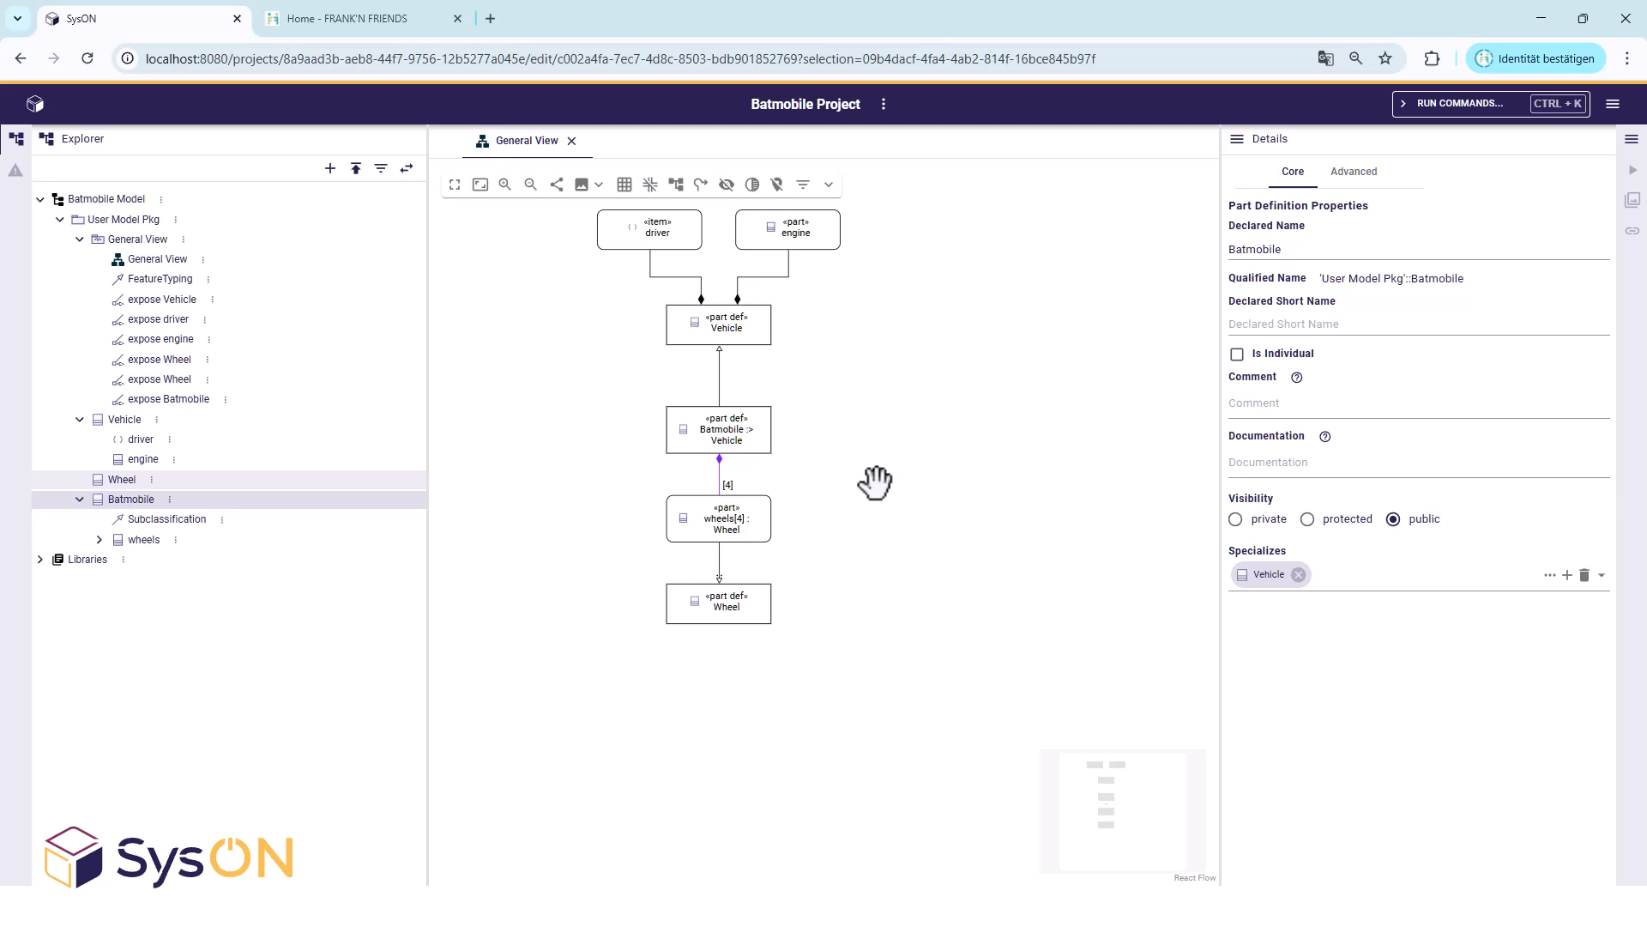
click(886, 474)
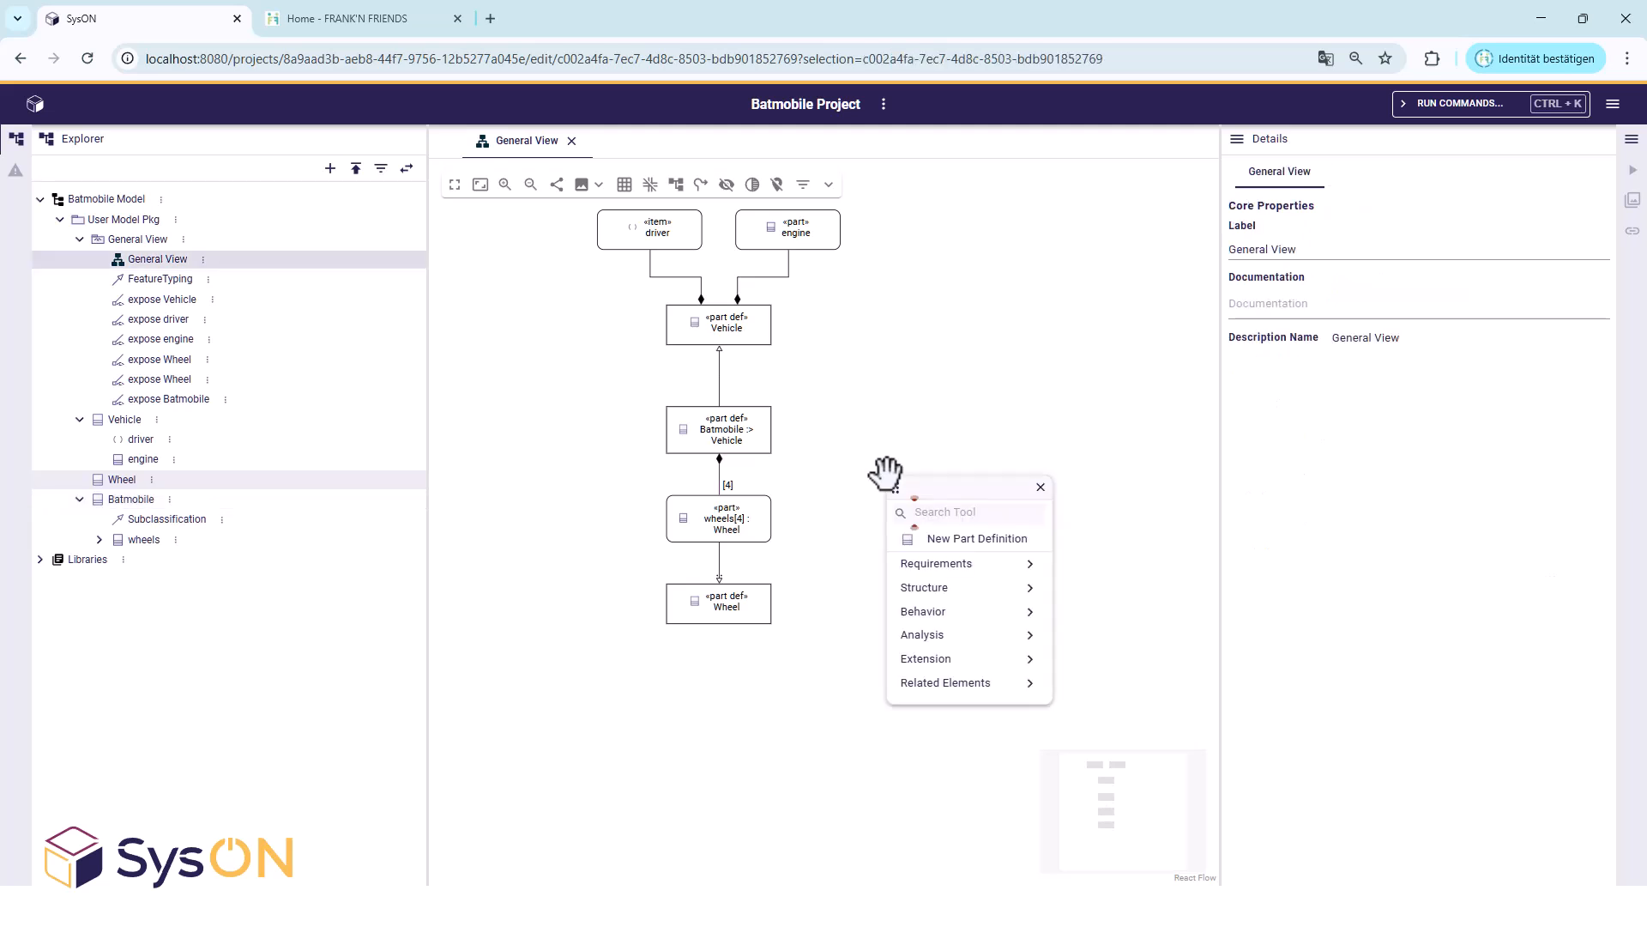
text(part)
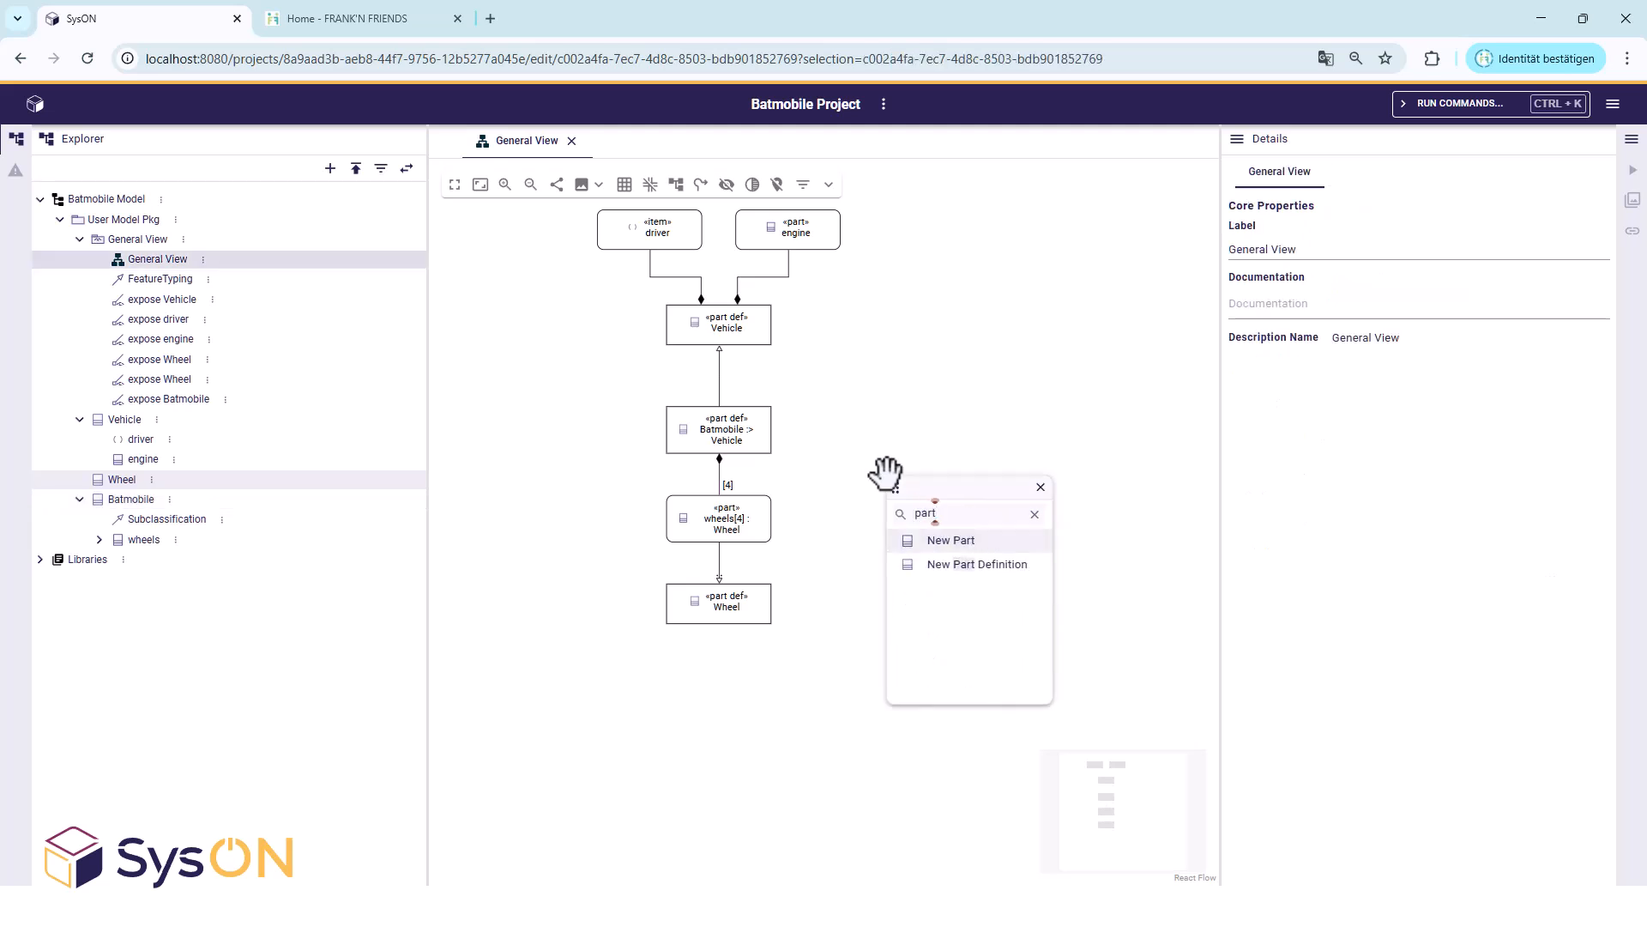
key(Return)
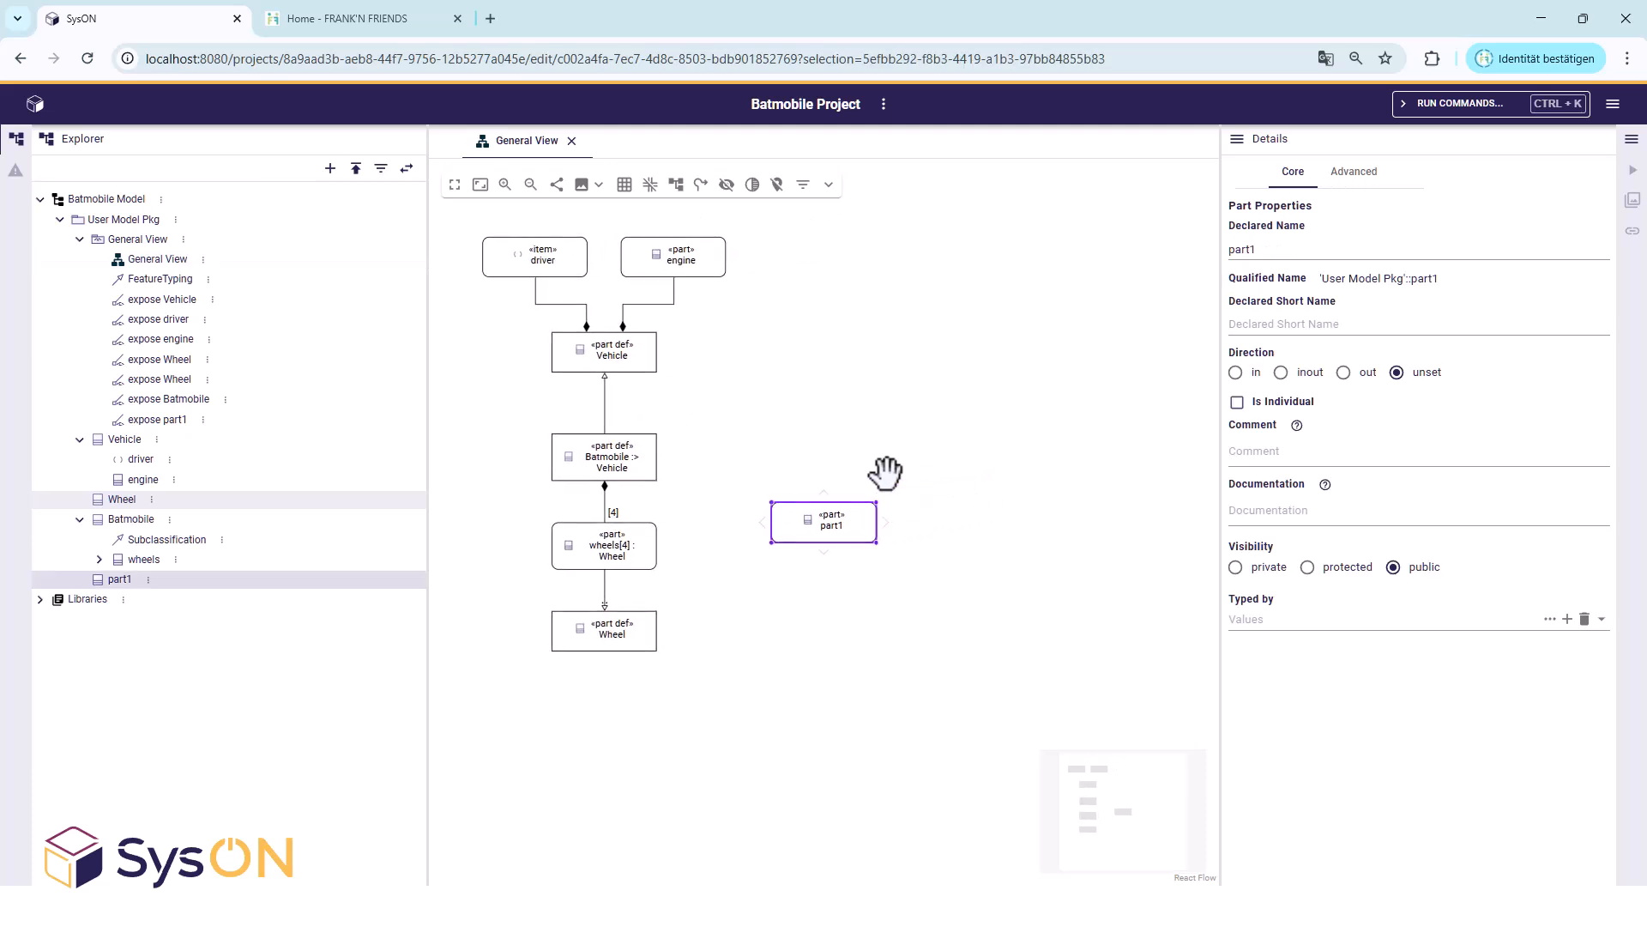
text(frontRightWheel:> wheels)
key(Return)
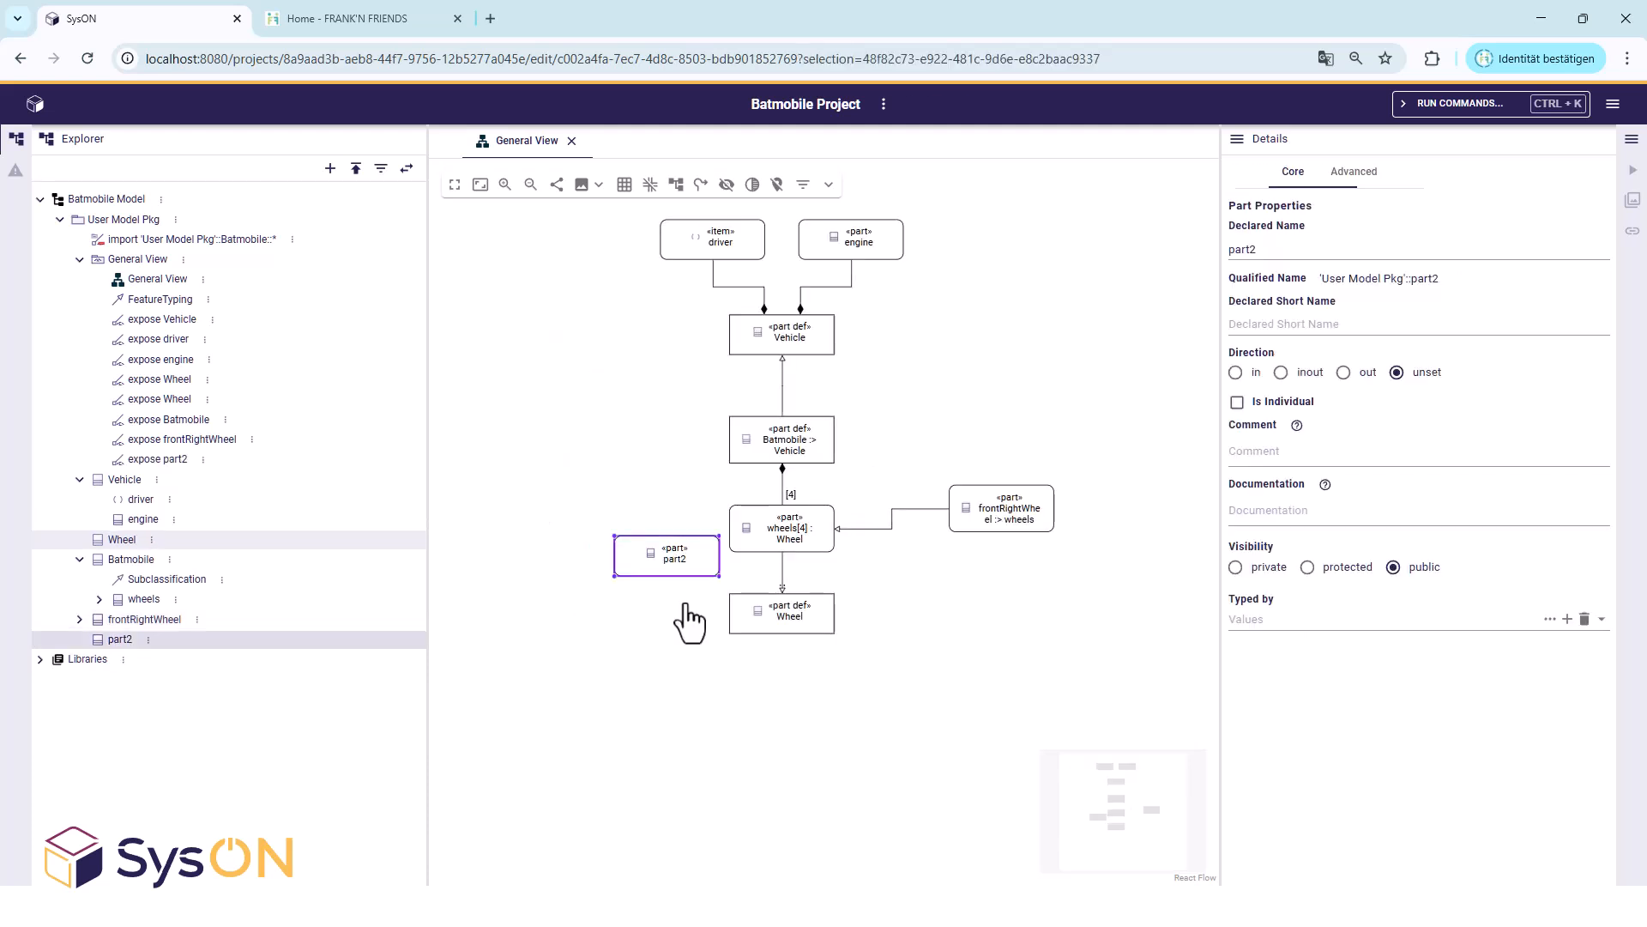
Name the new part frontLeftWheel :> wheels and place it on the opposite side of wheels from frontRightWheel.
text(frontLeftWheel )
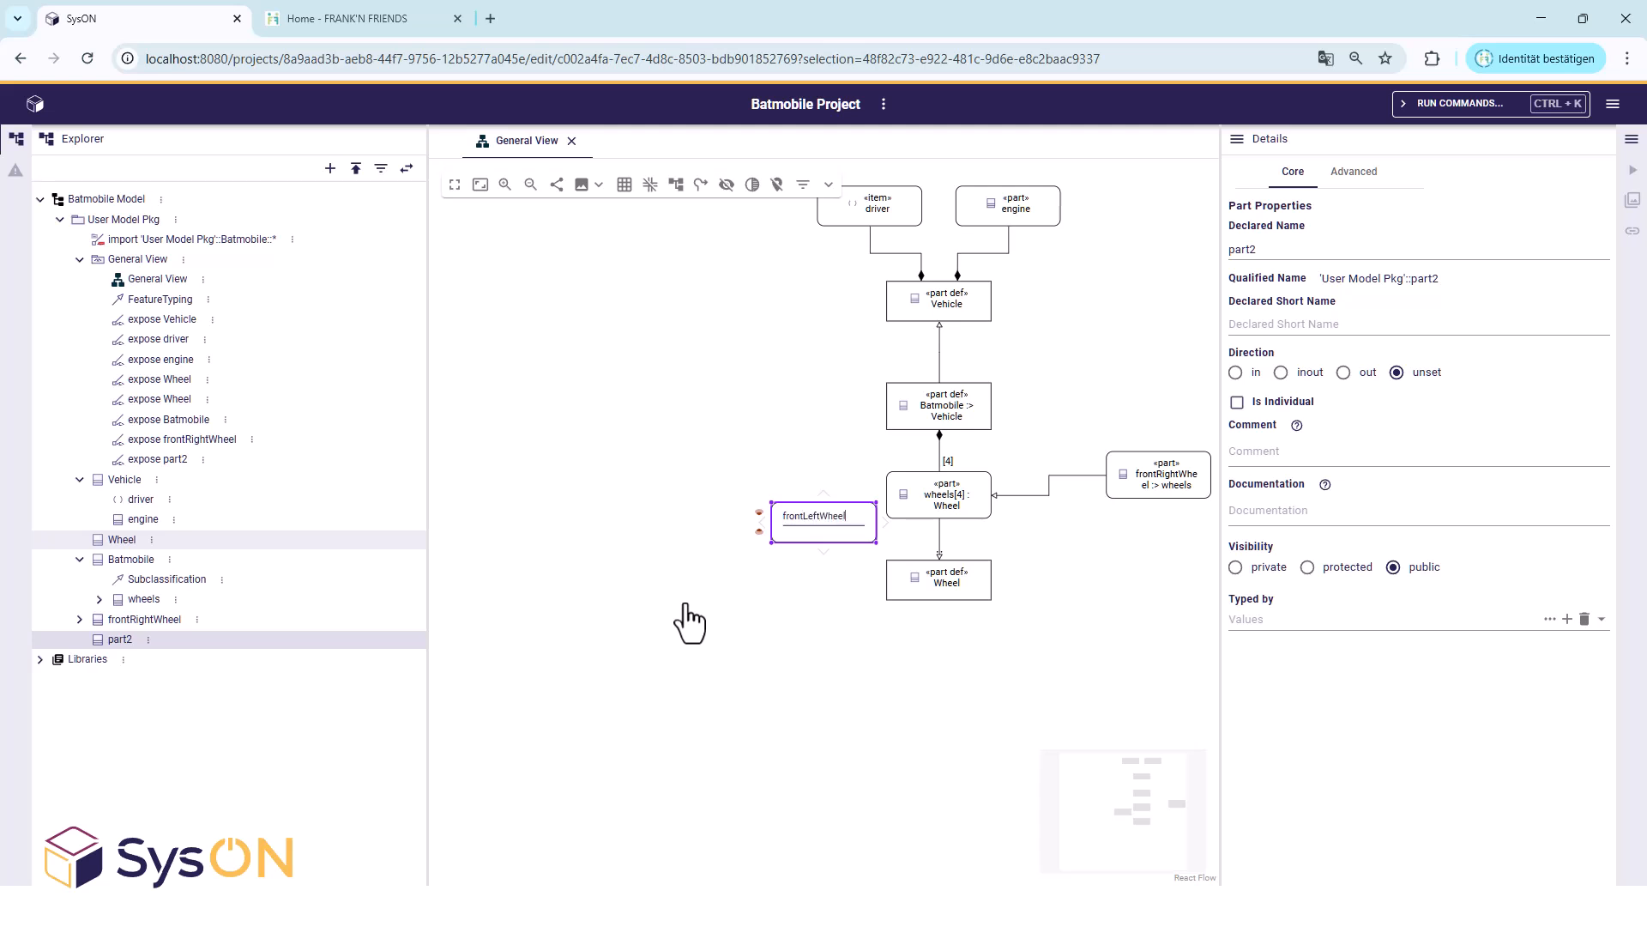
text(:> wheels)
key(Return)
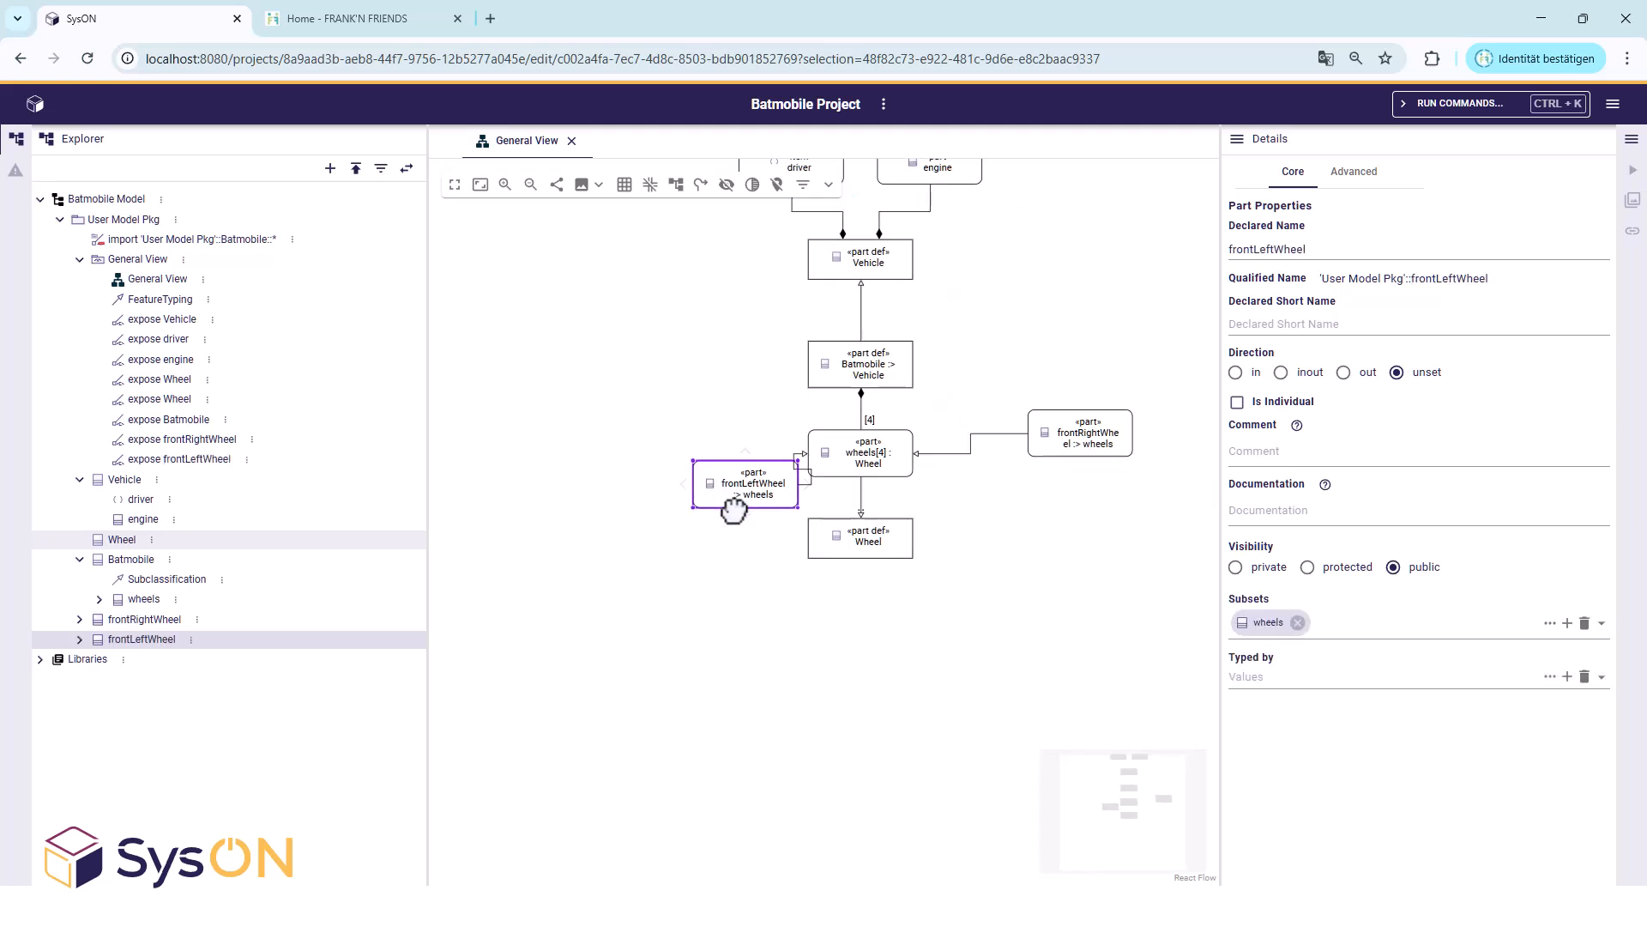
drag(738, 519, 660, 471)
click(638, 577)
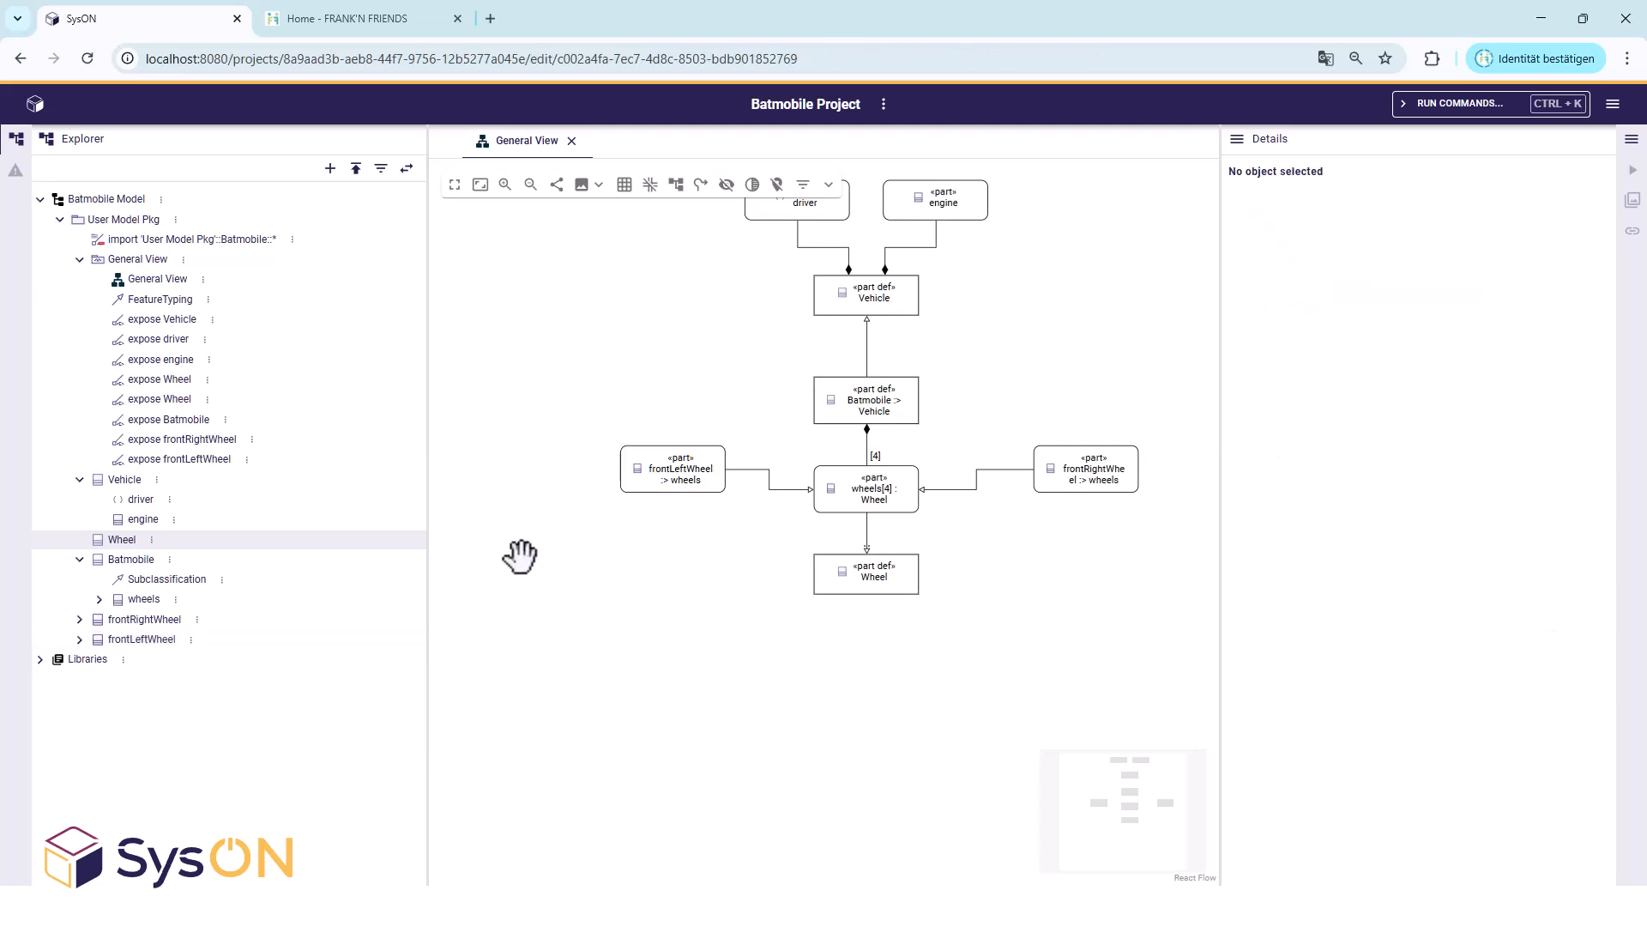
Connect frontLeftWheel to the Batmobile part definition as a nested part.
click(677, 460)
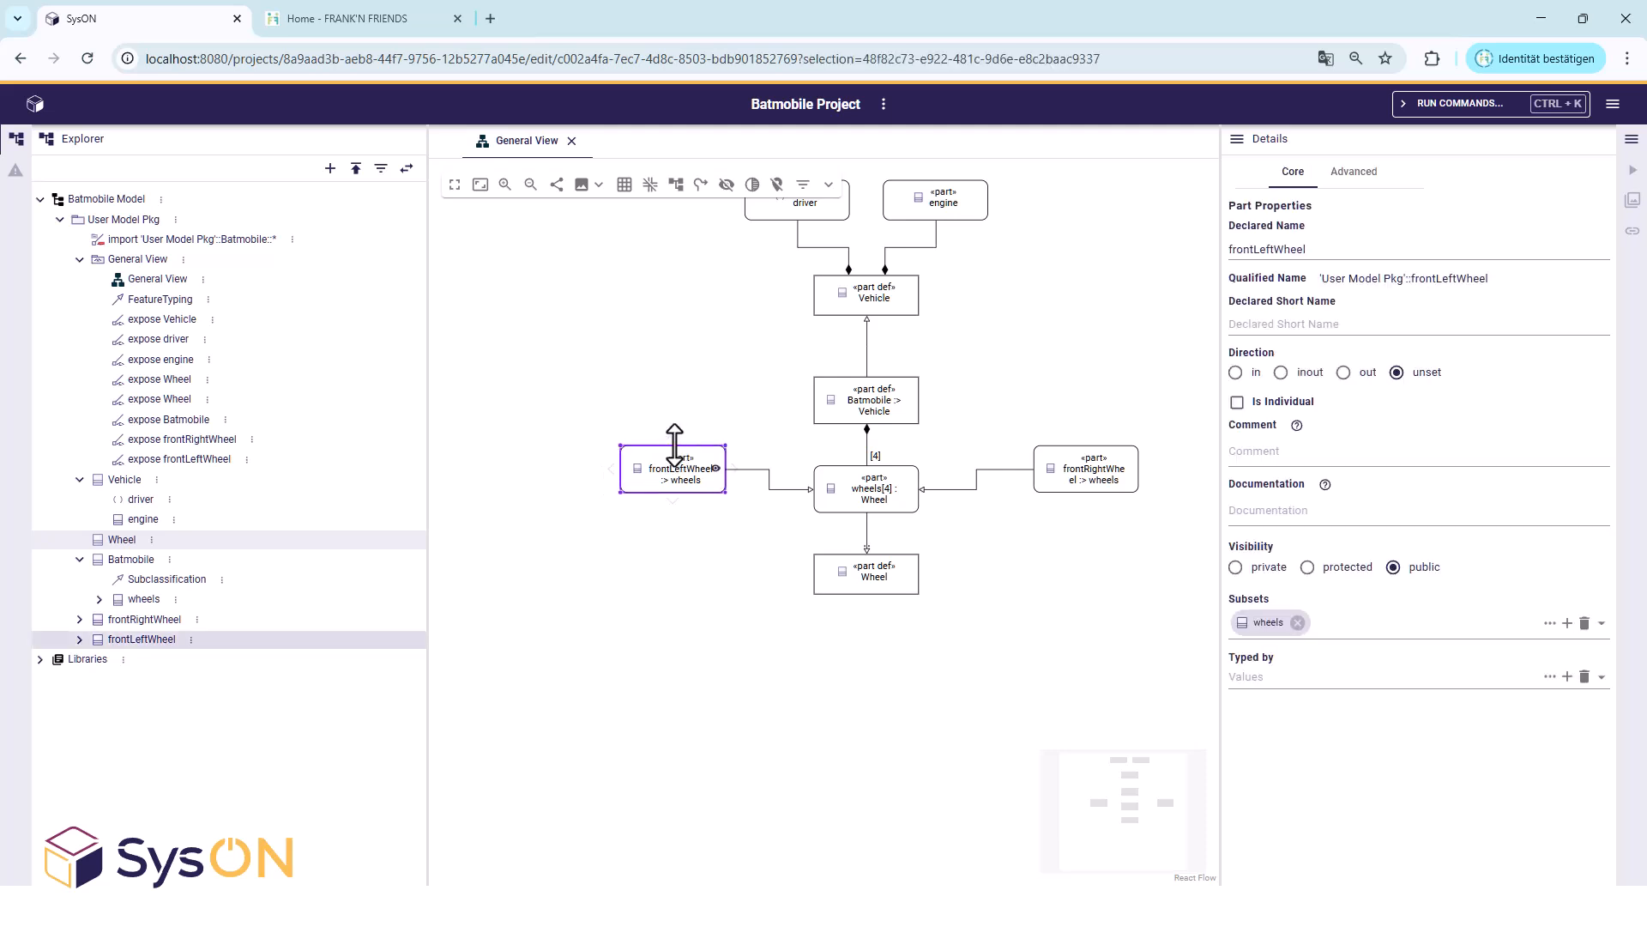
mouse_move(673, 431)
mouse_down()
mouse_move(735, 394)
mouse_move(829, 403)
mouse_up()
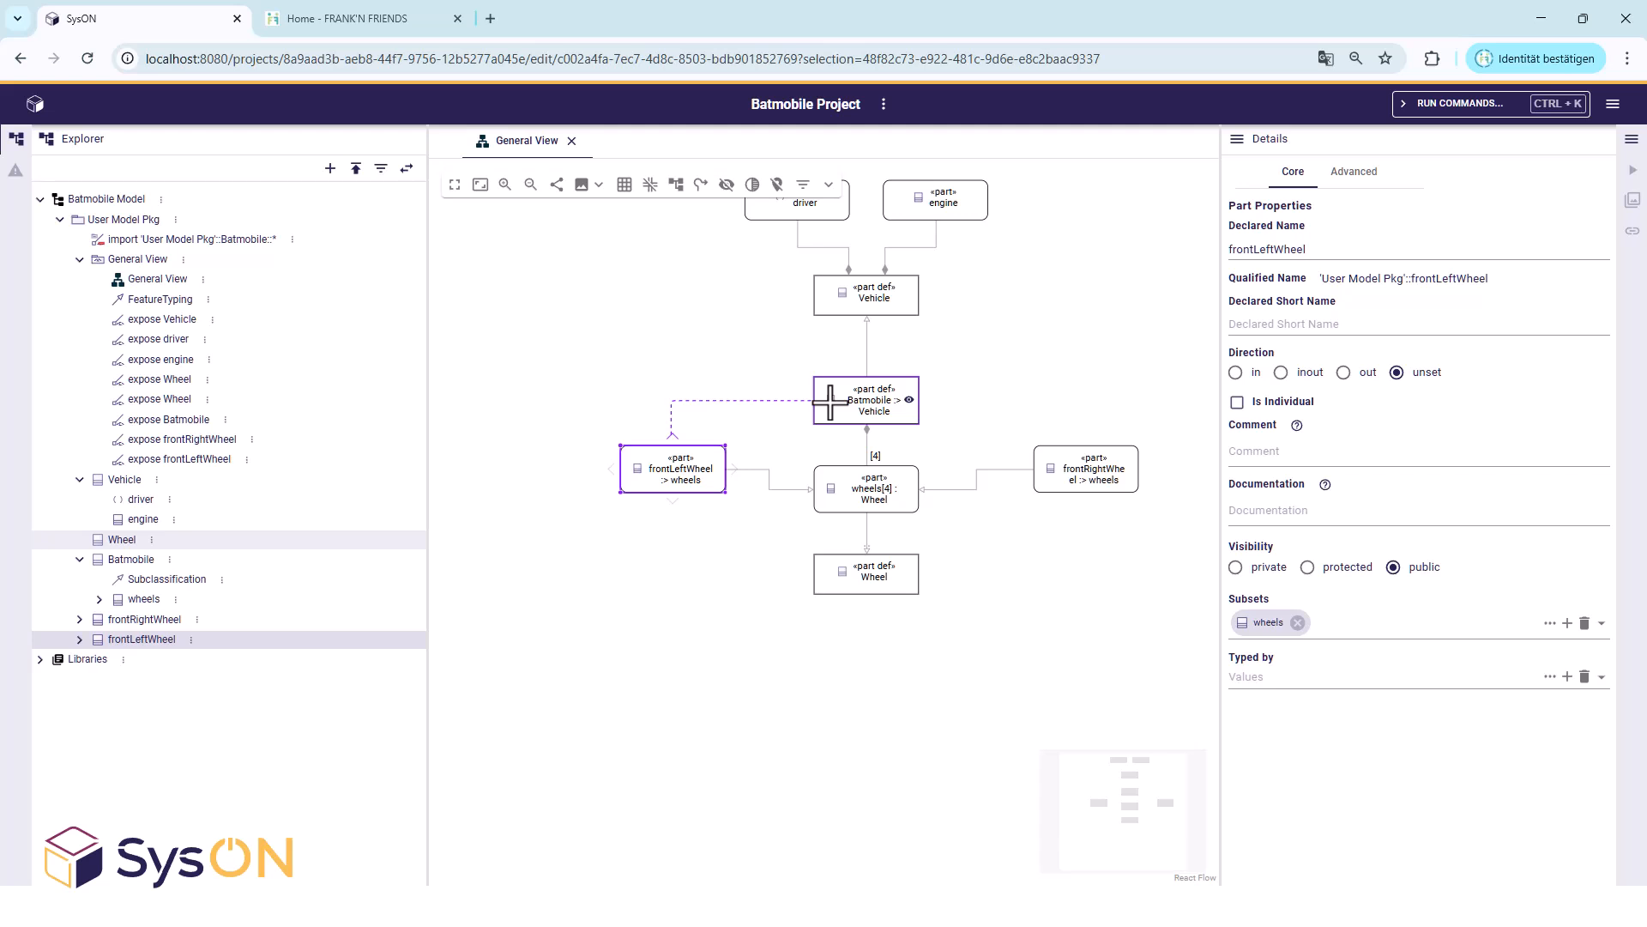
drag(829, 402, 830, 403)
click(912, 428)
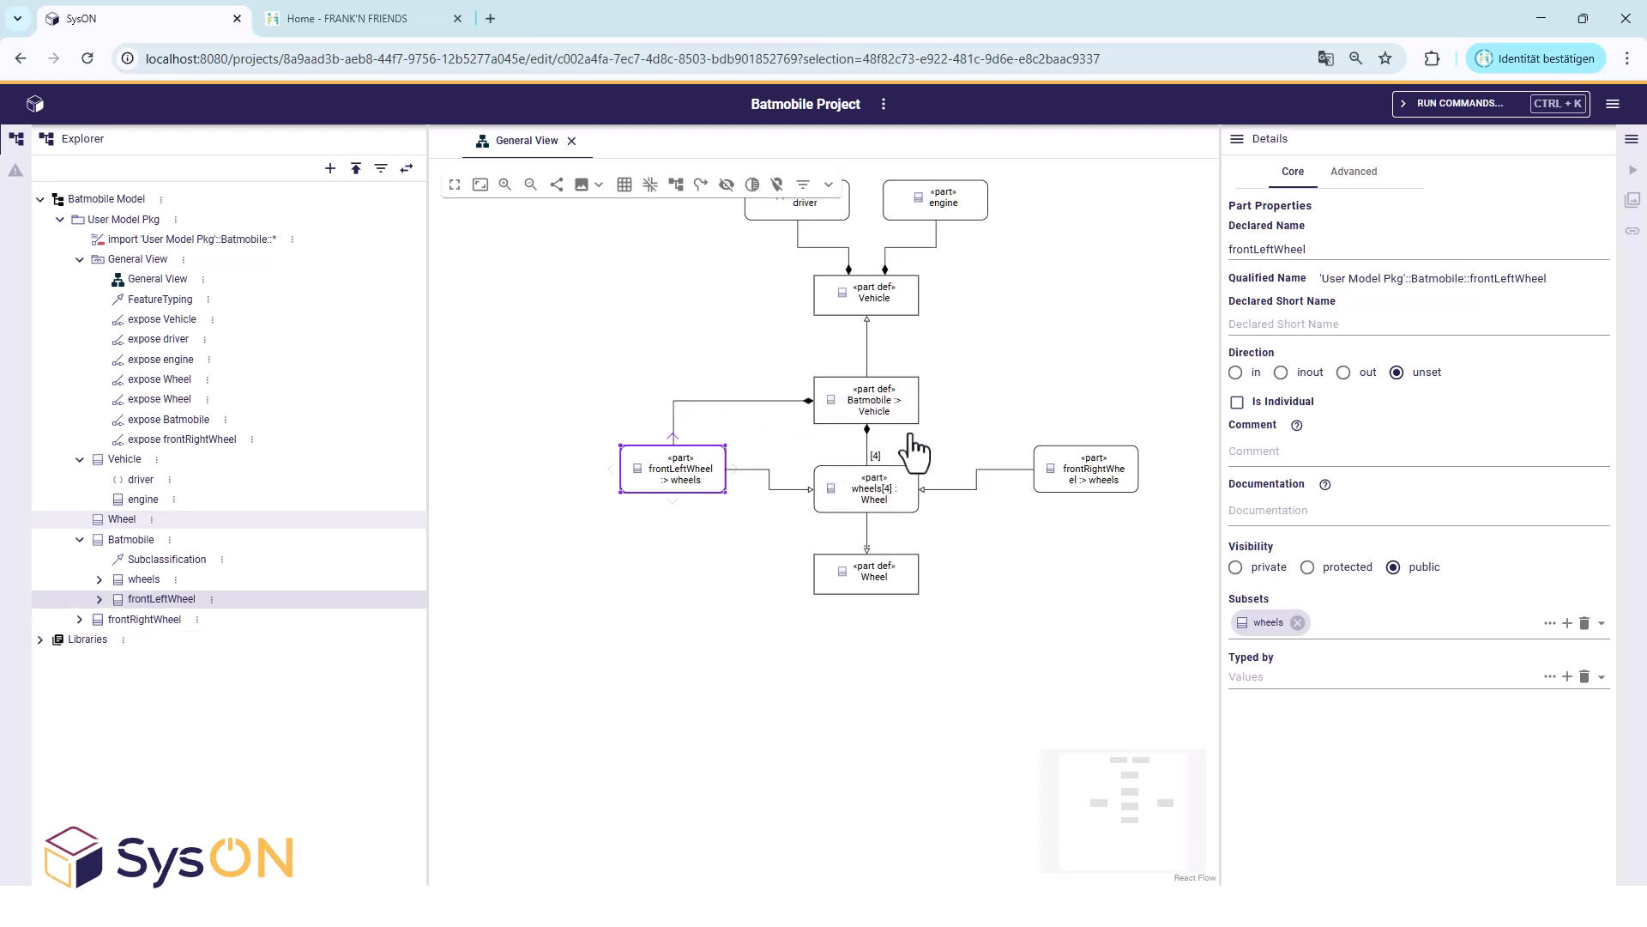
Connect frontRightWheel to the Batmobile part definition as a nested part.
click(1081, 455)
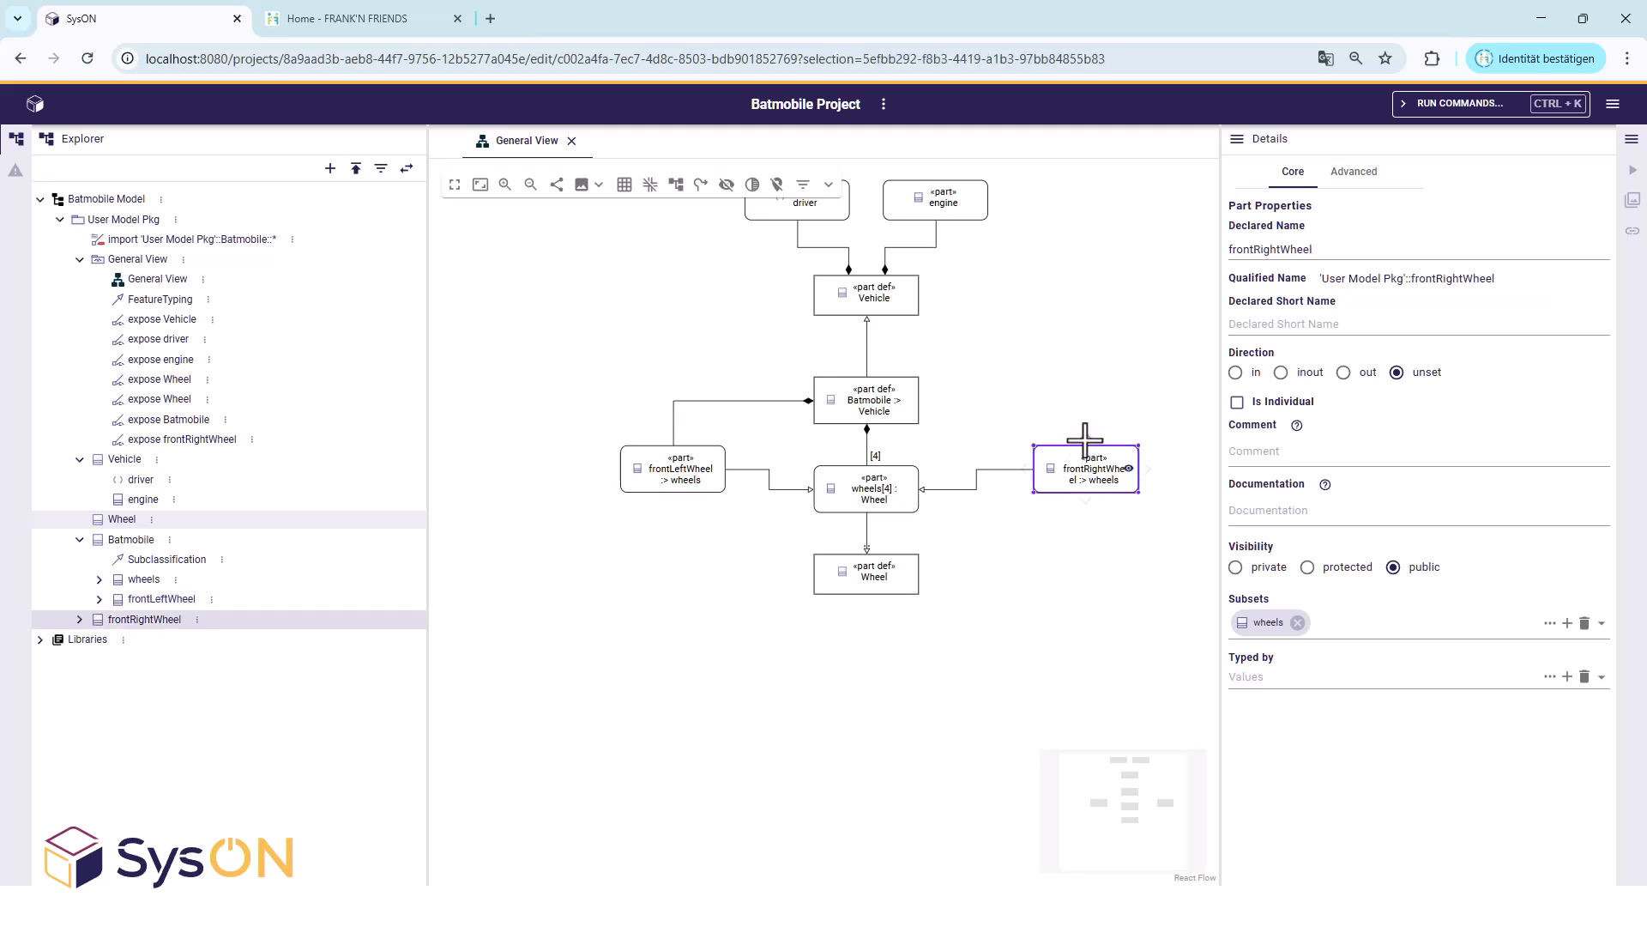
drag(1084, 431, 916, 400)
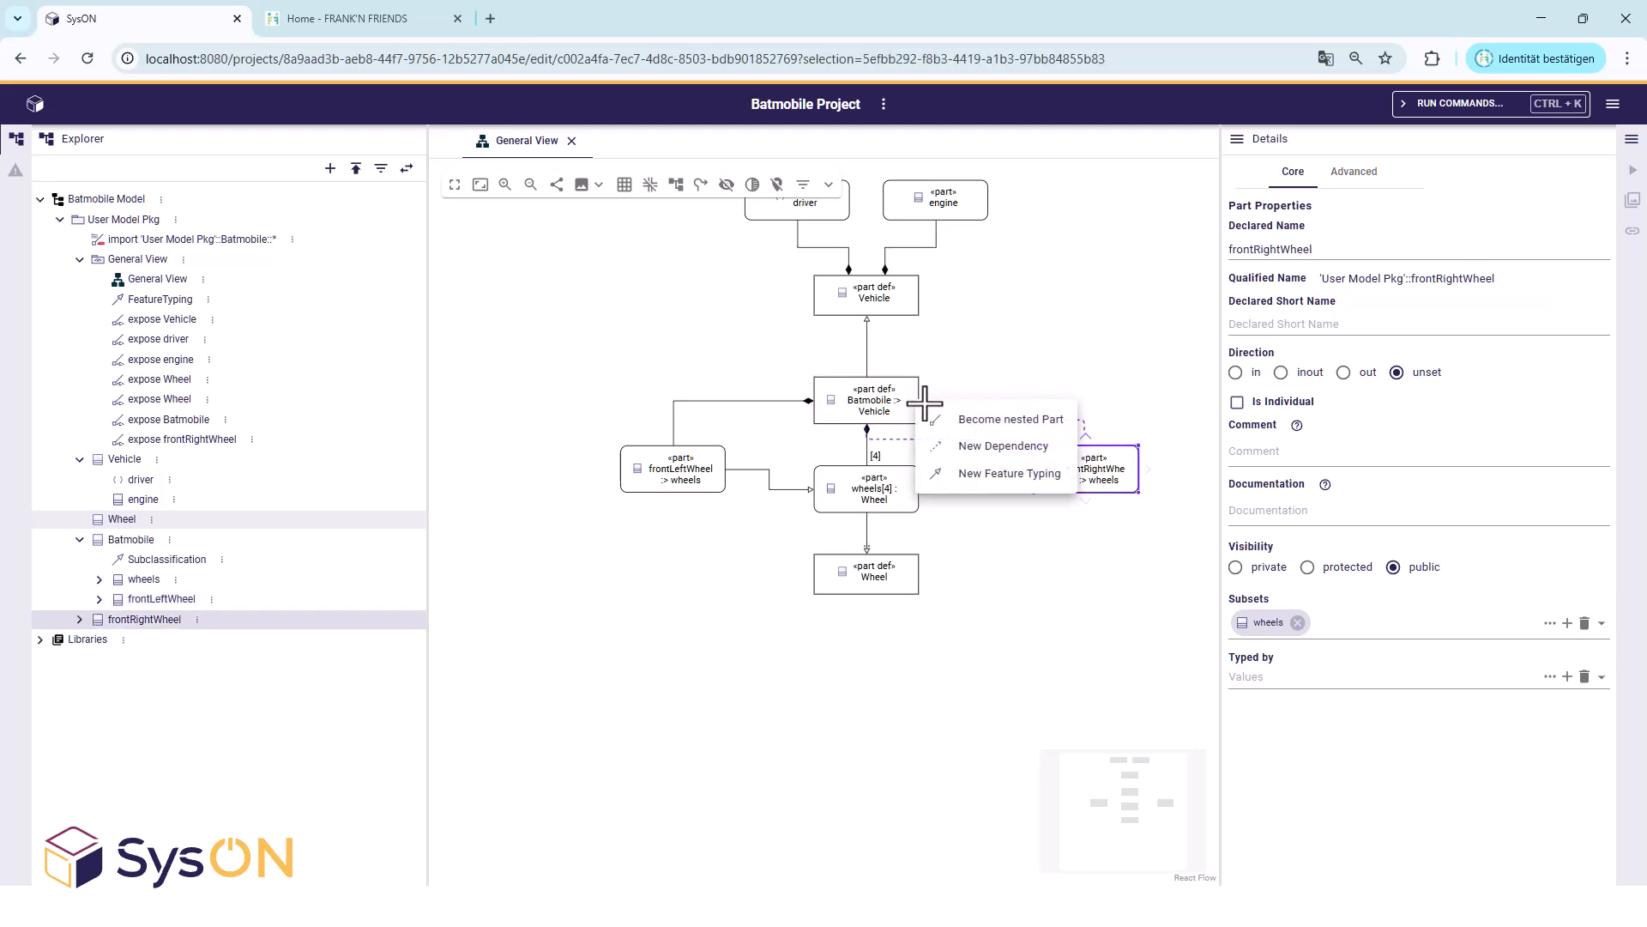
click(1002, 416)
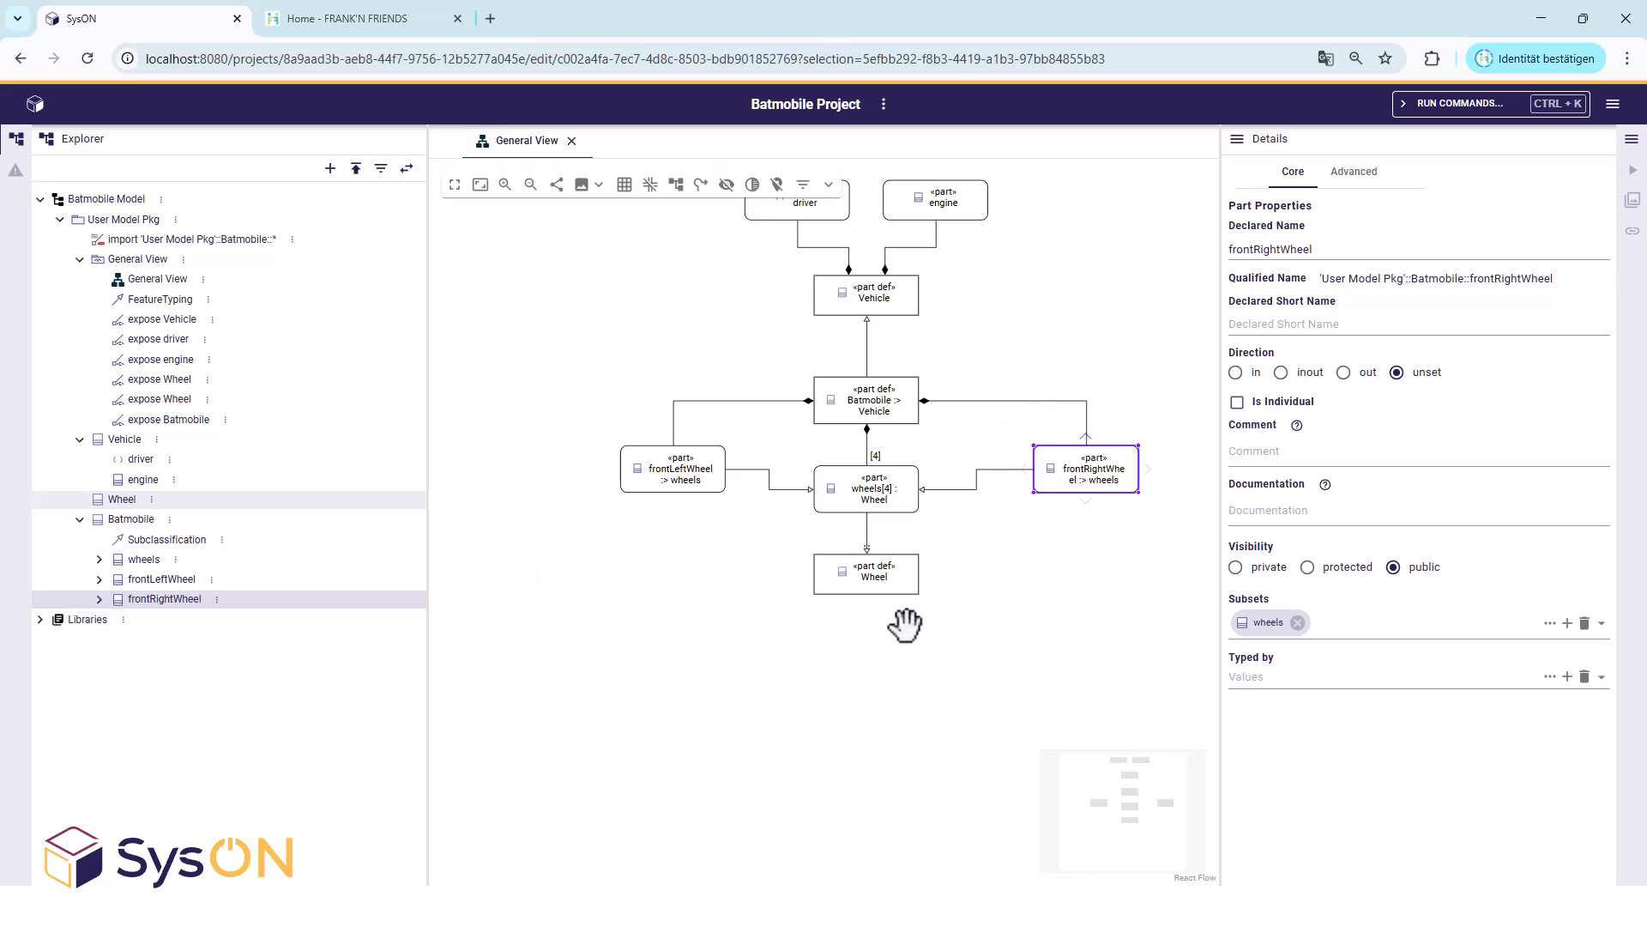
Create a part definition beside the Batmobile structure, on the frontLeftWheel side, and name it BatmobileNG.
drag(654, 644, 725, 703)
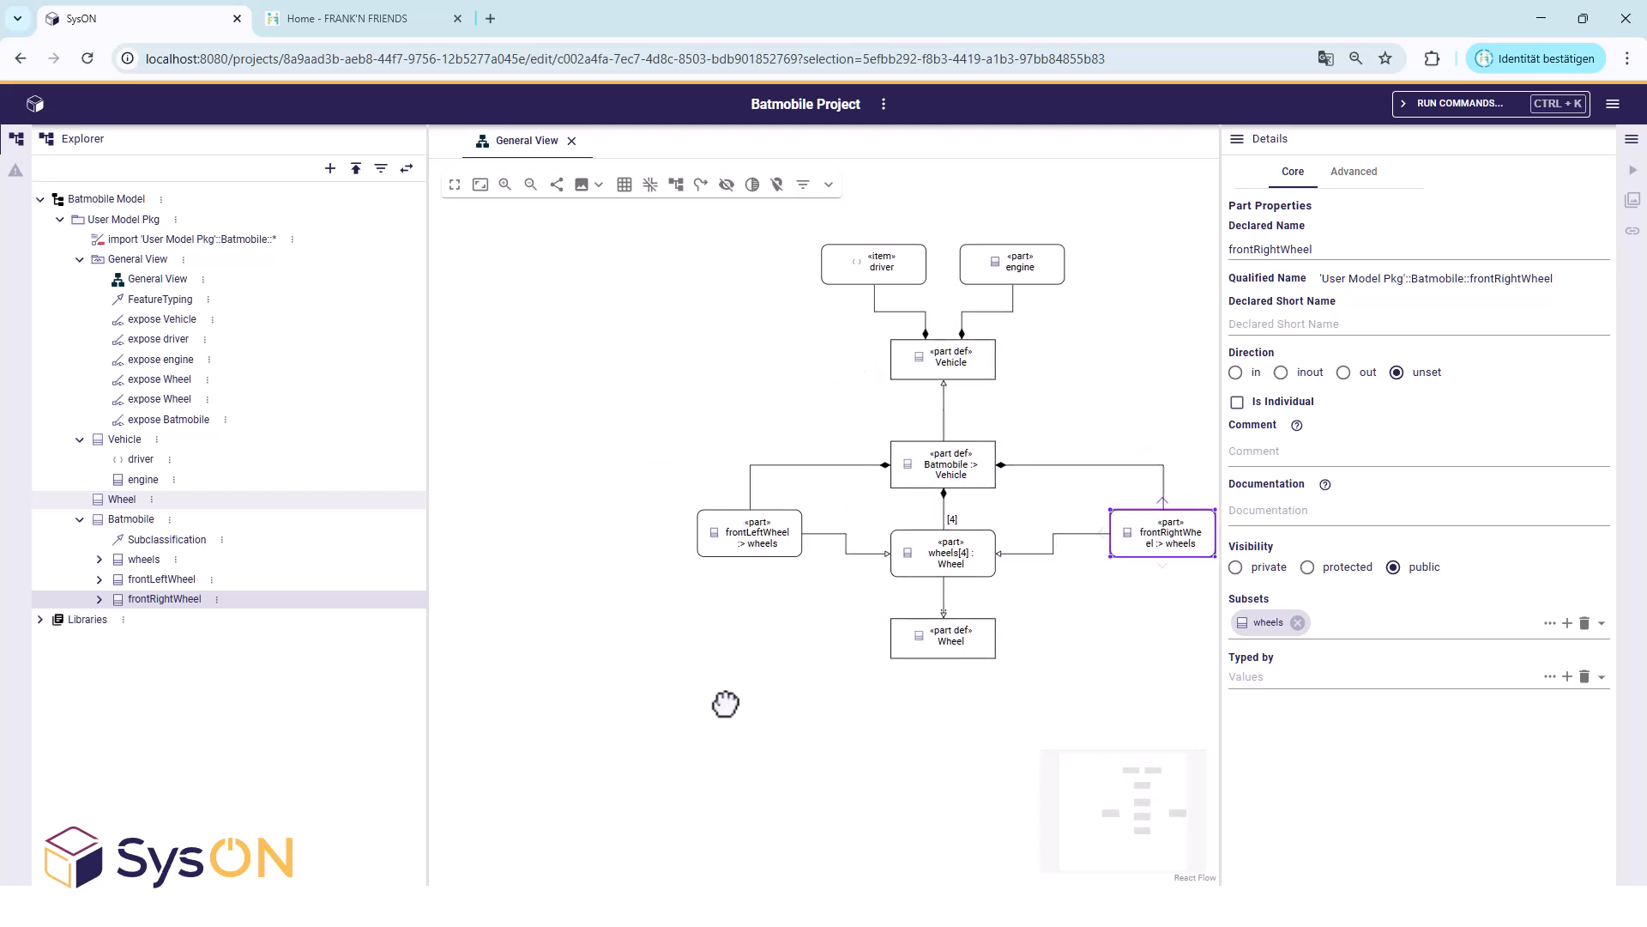
click(585, 466)
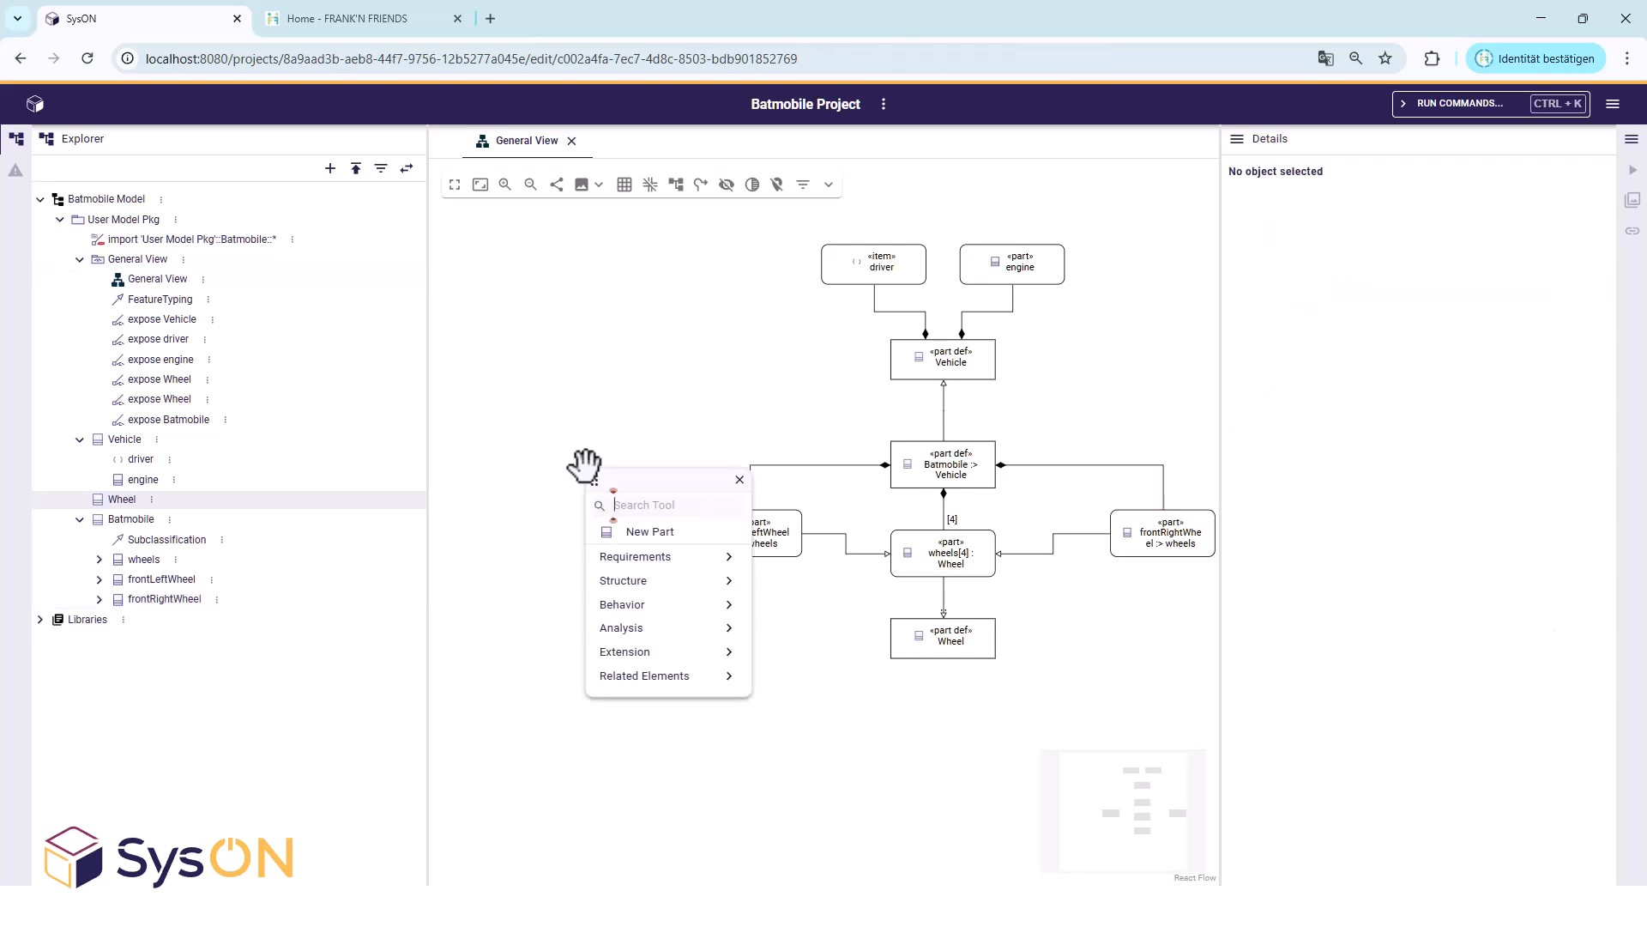
text(Part)
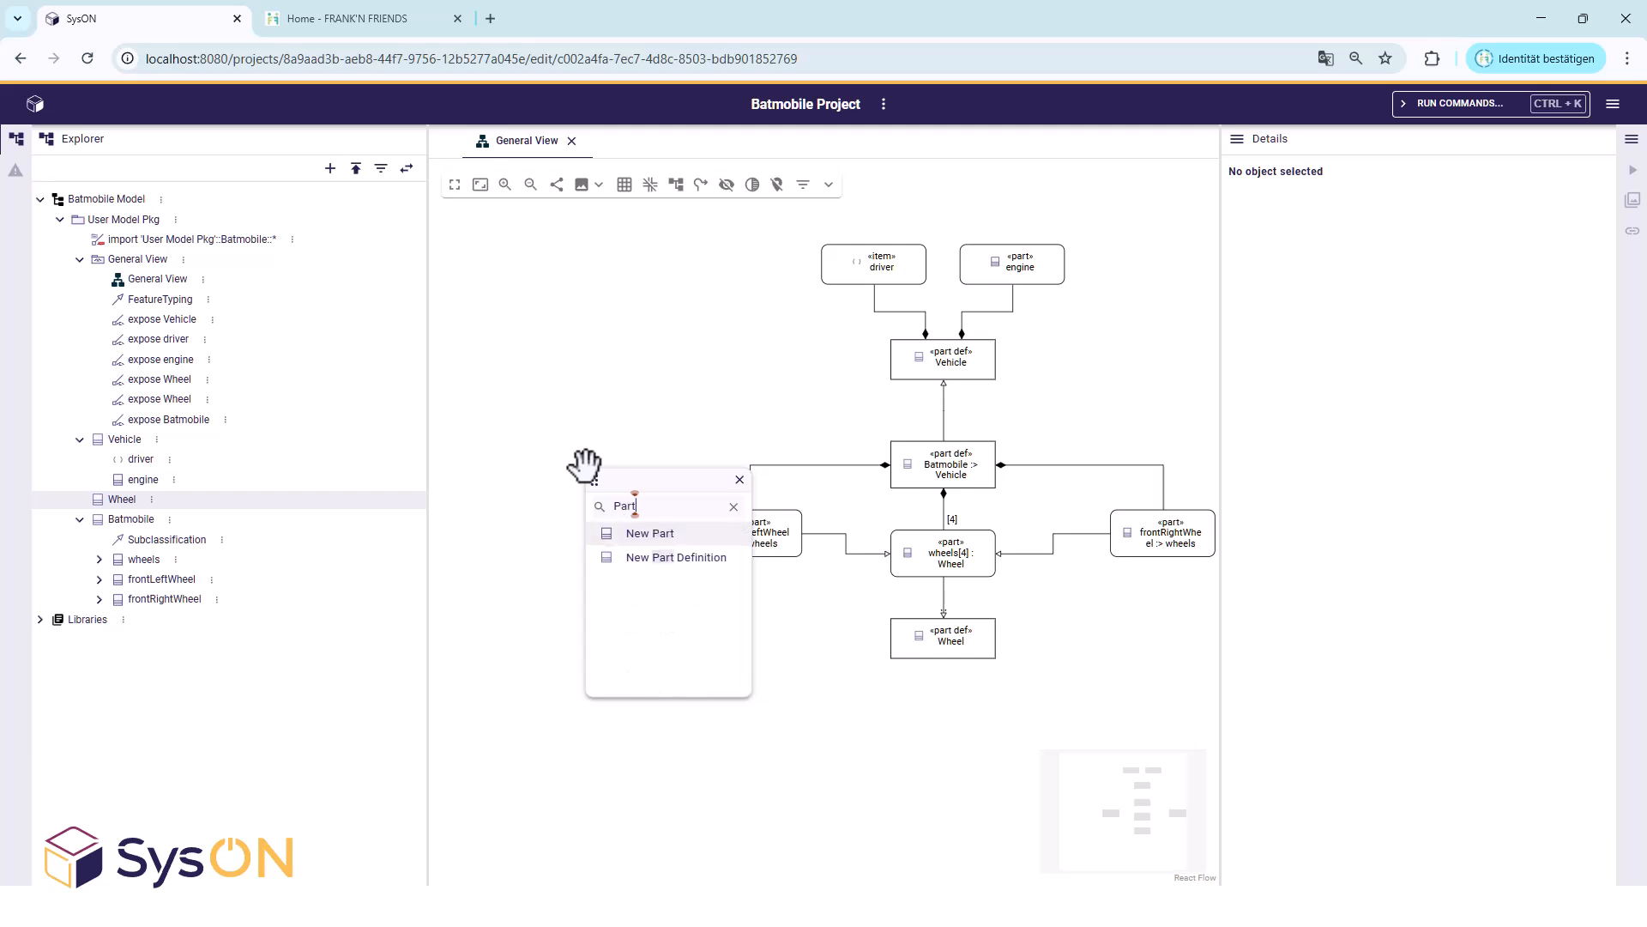
key(Down)
key(Return)
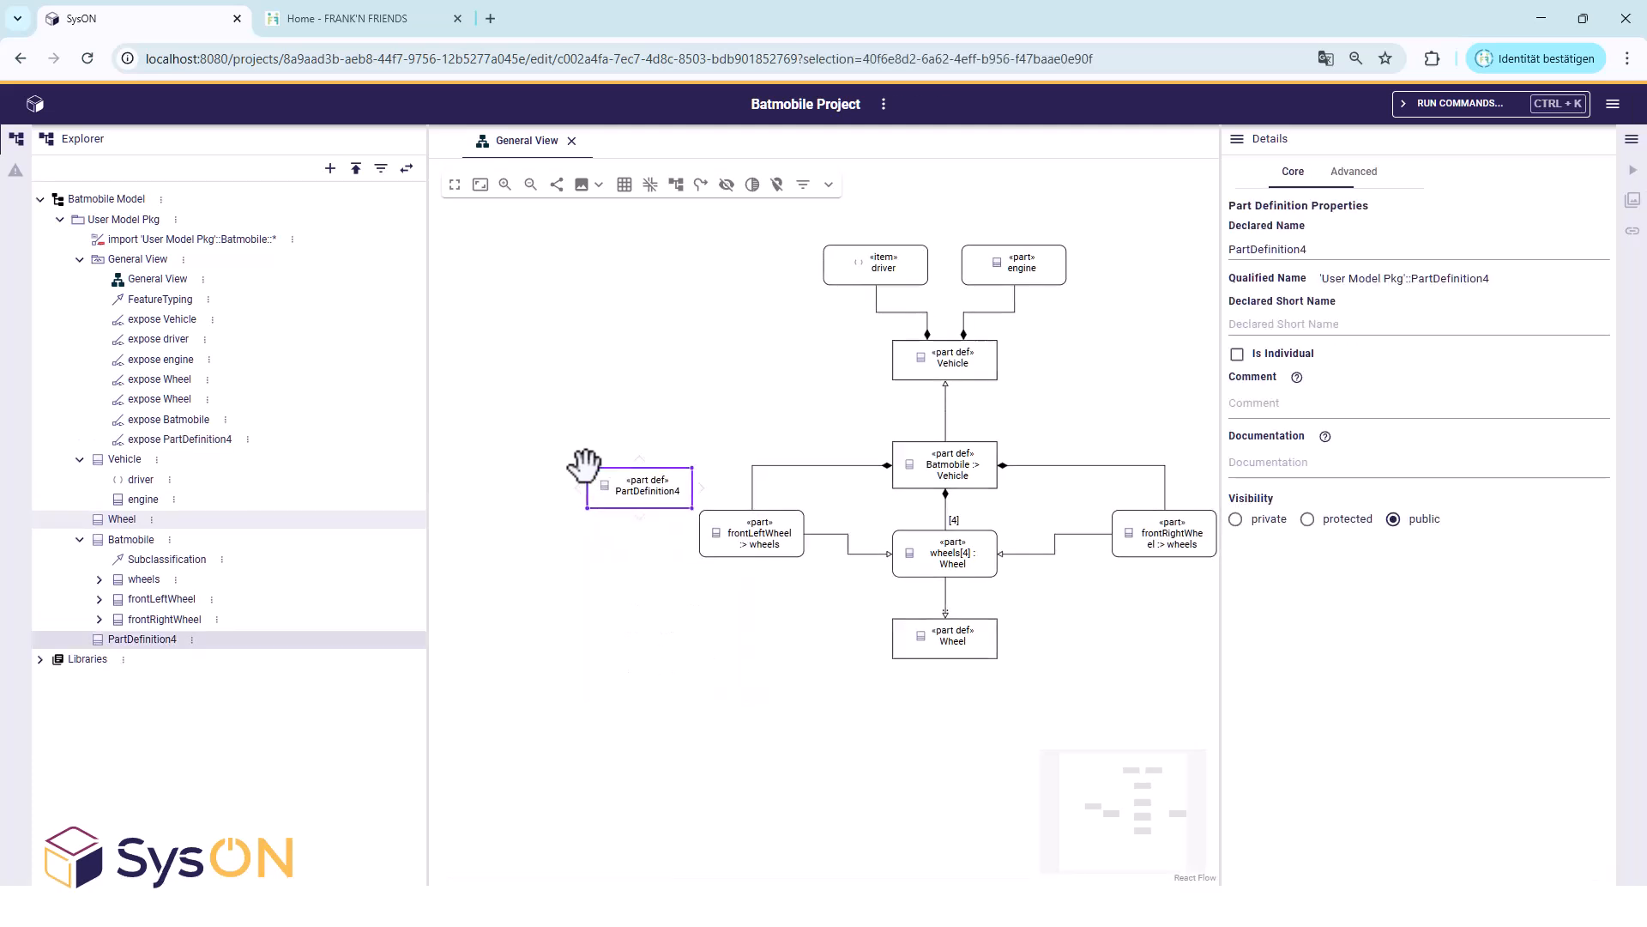
text(Batmobile)
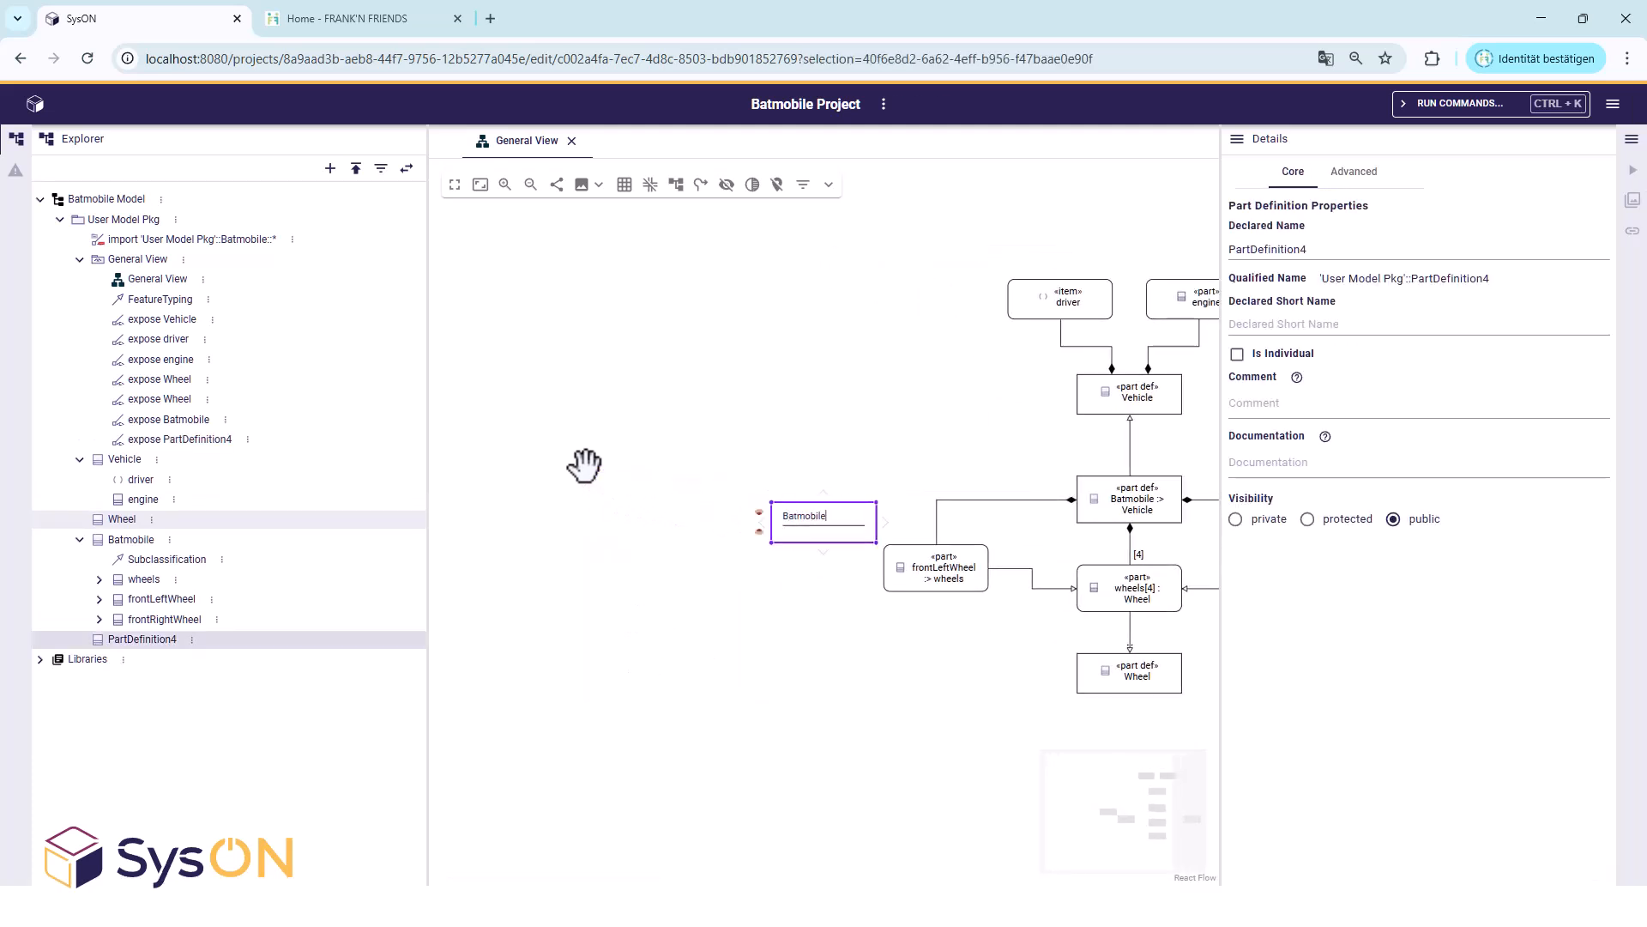
text(NG)
click(666, 518)
Add a subclassification from BatmobileNG to the Batmobile part definition and adjust BatmobileNG's position in the diagram.
drag(794, 518, 1087, 498)
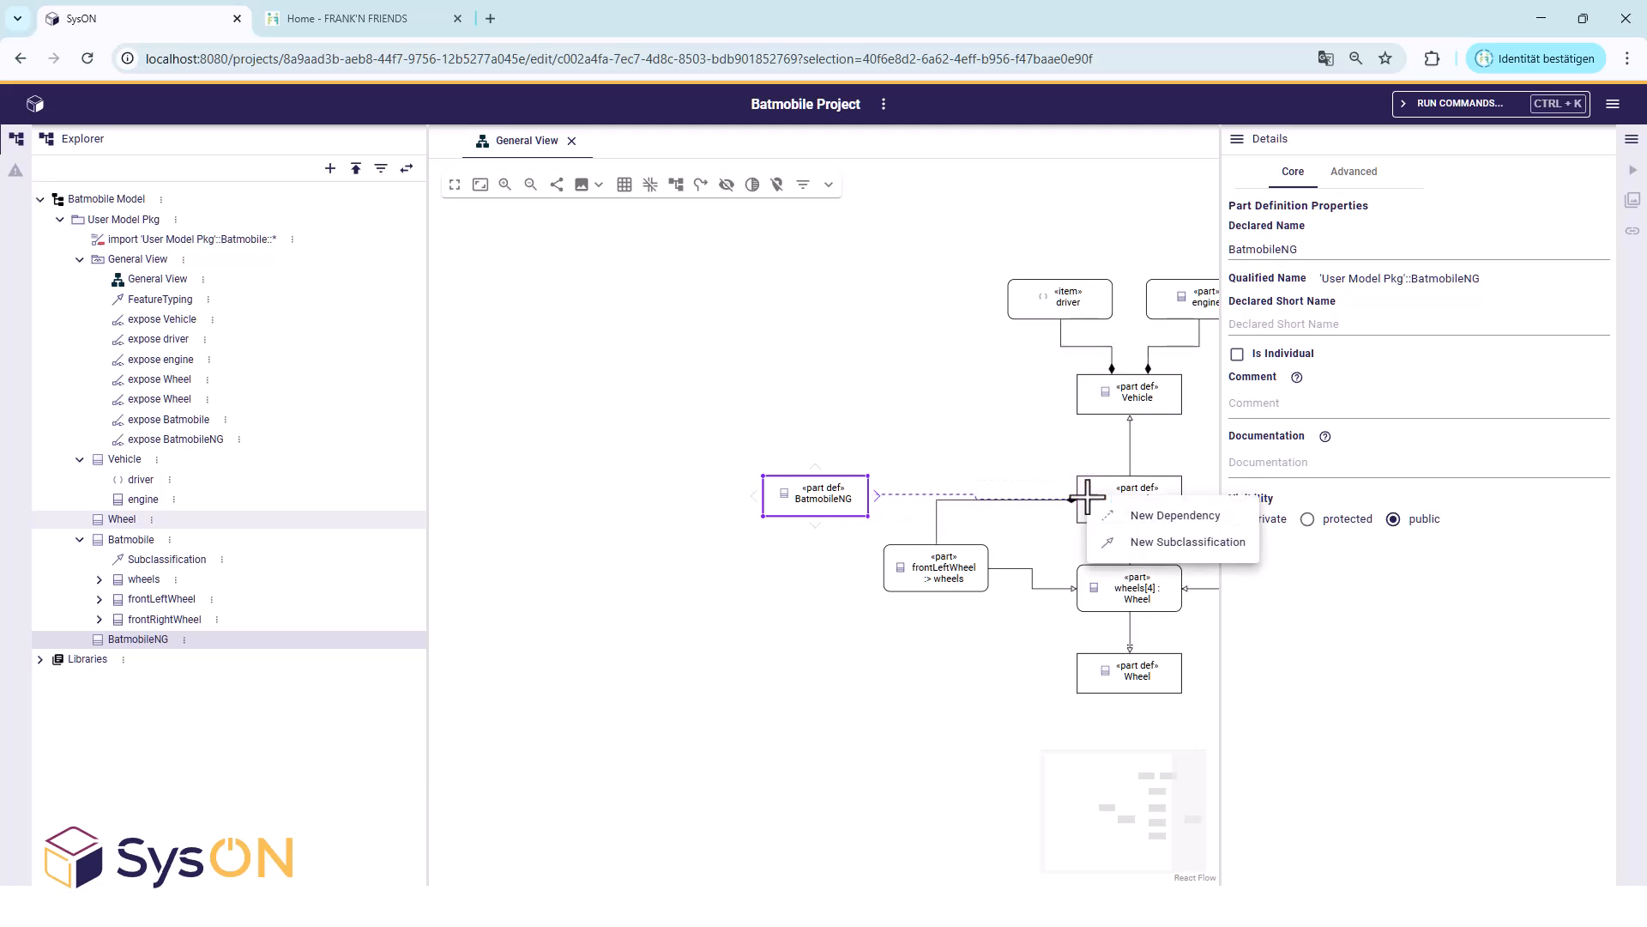
click(1162, 542)
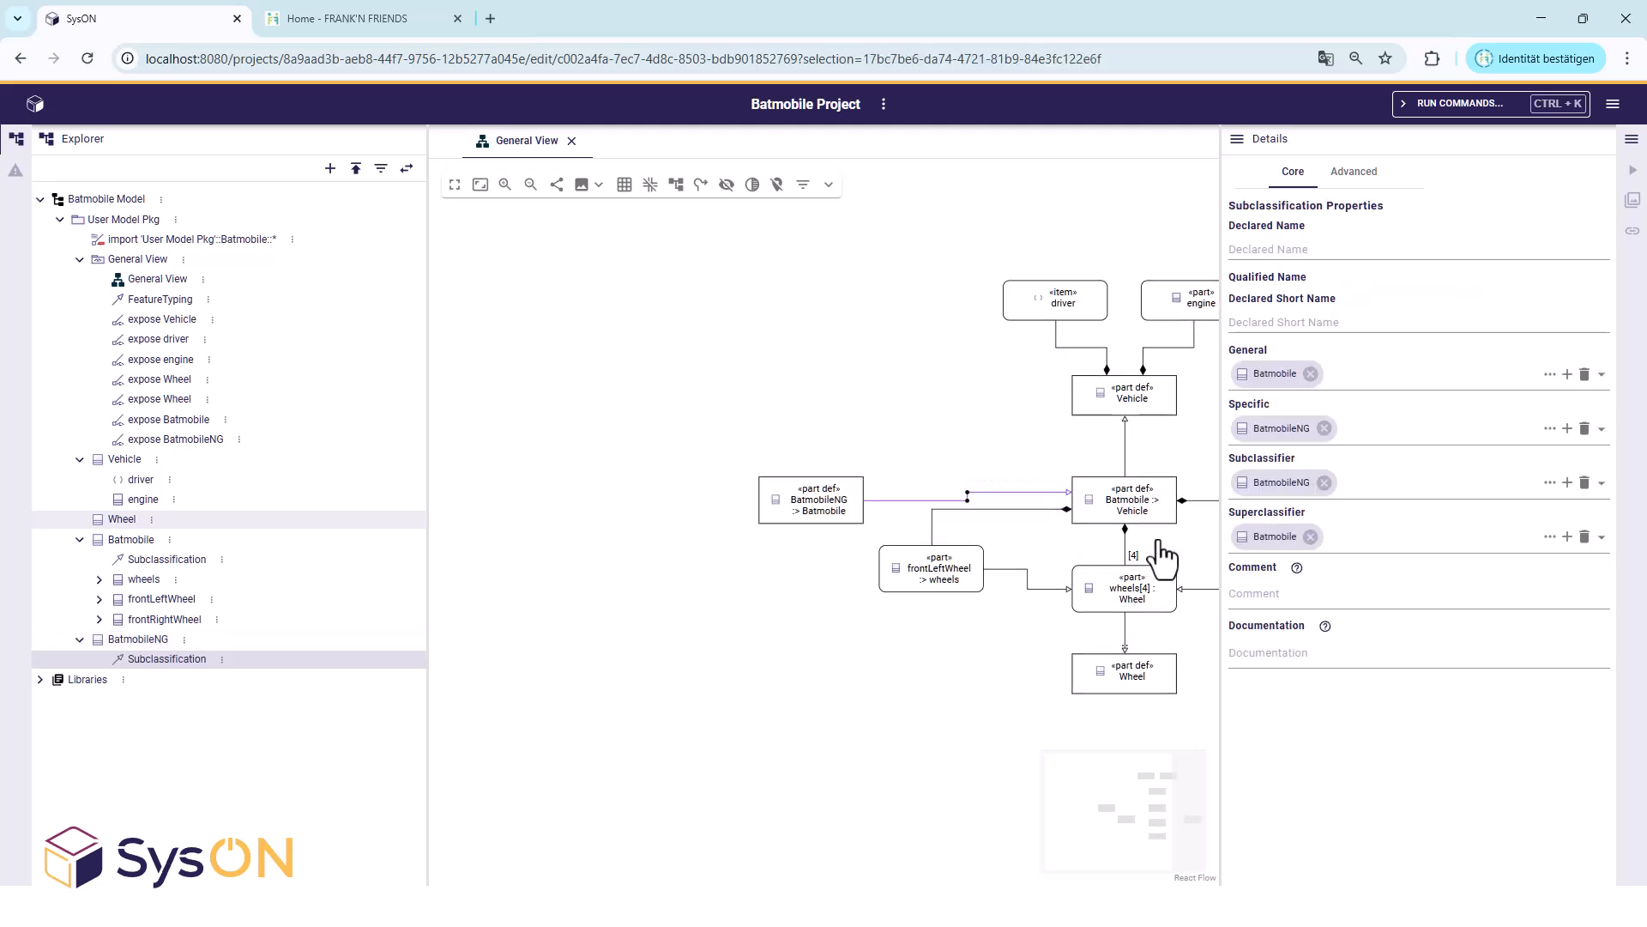
click(647, 523)
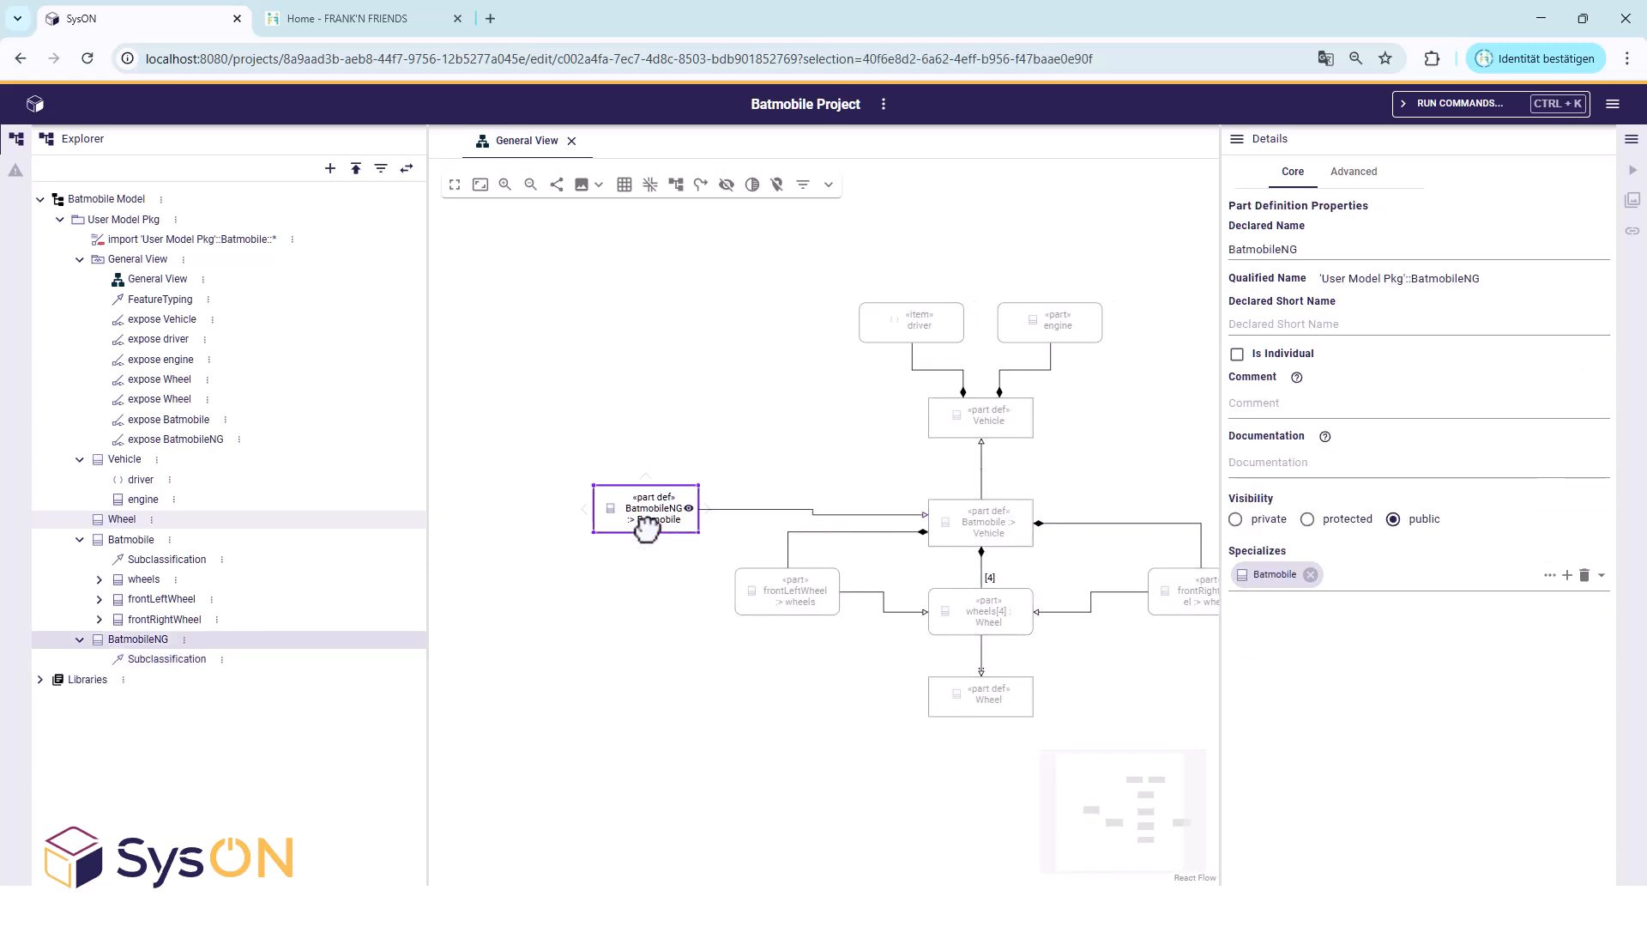
drag(647, 525, 645, 533)
click(638, 624)
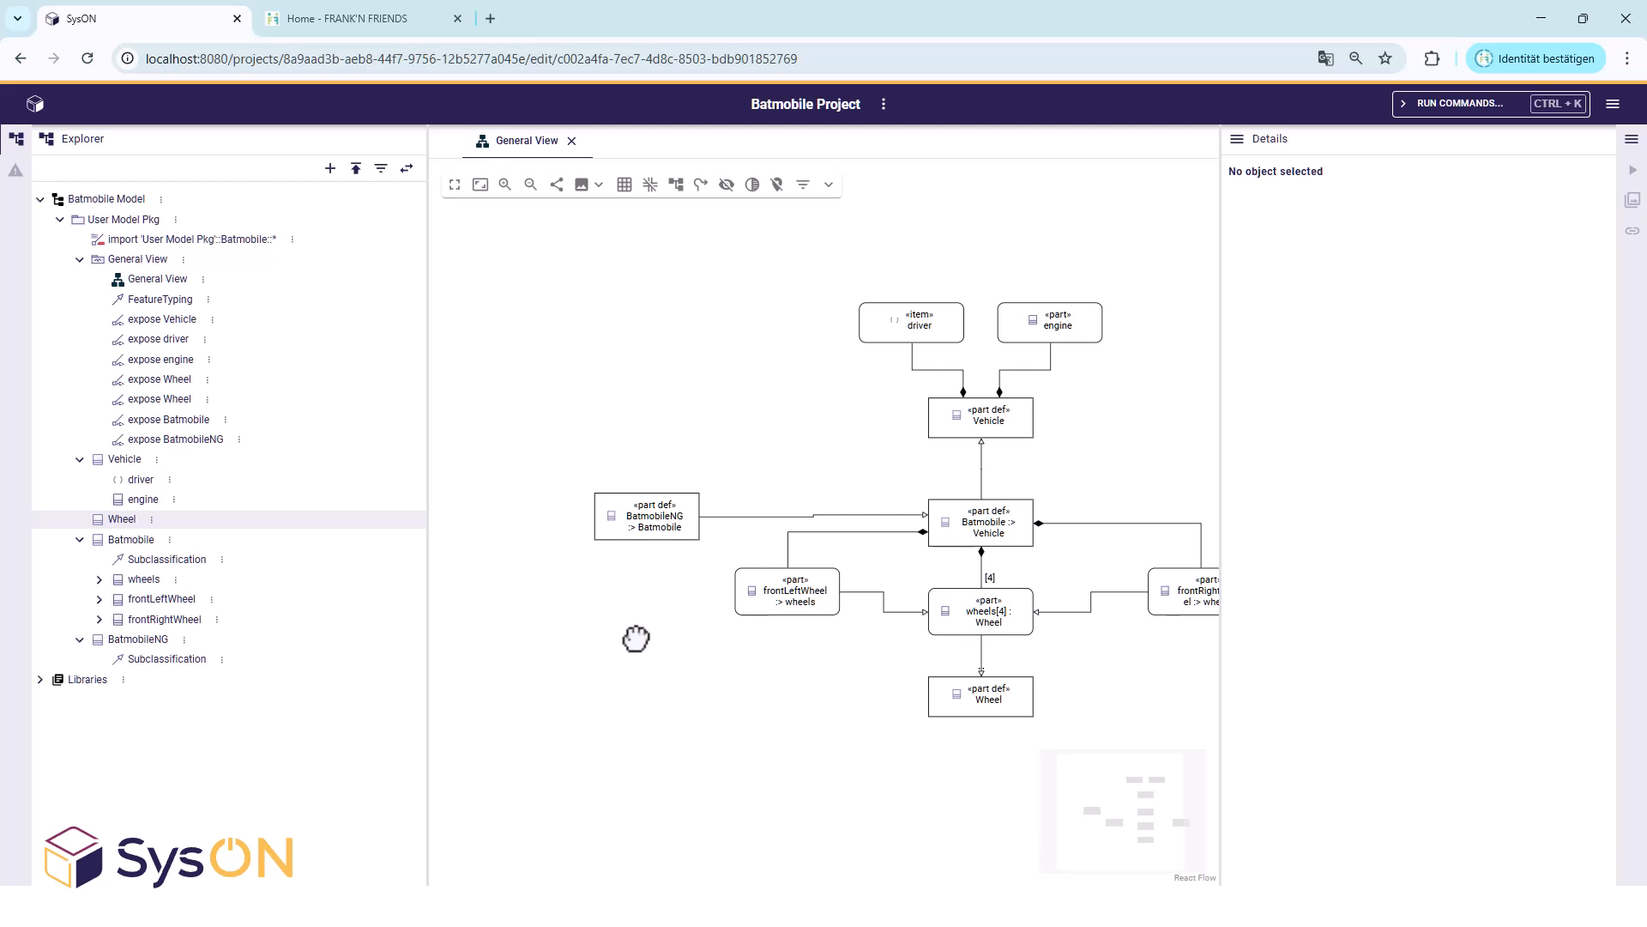
Create a part beneath BatmobileNG and name it bulletProofWheels[4] :>> wheels.
click(629, 665)
text(part)
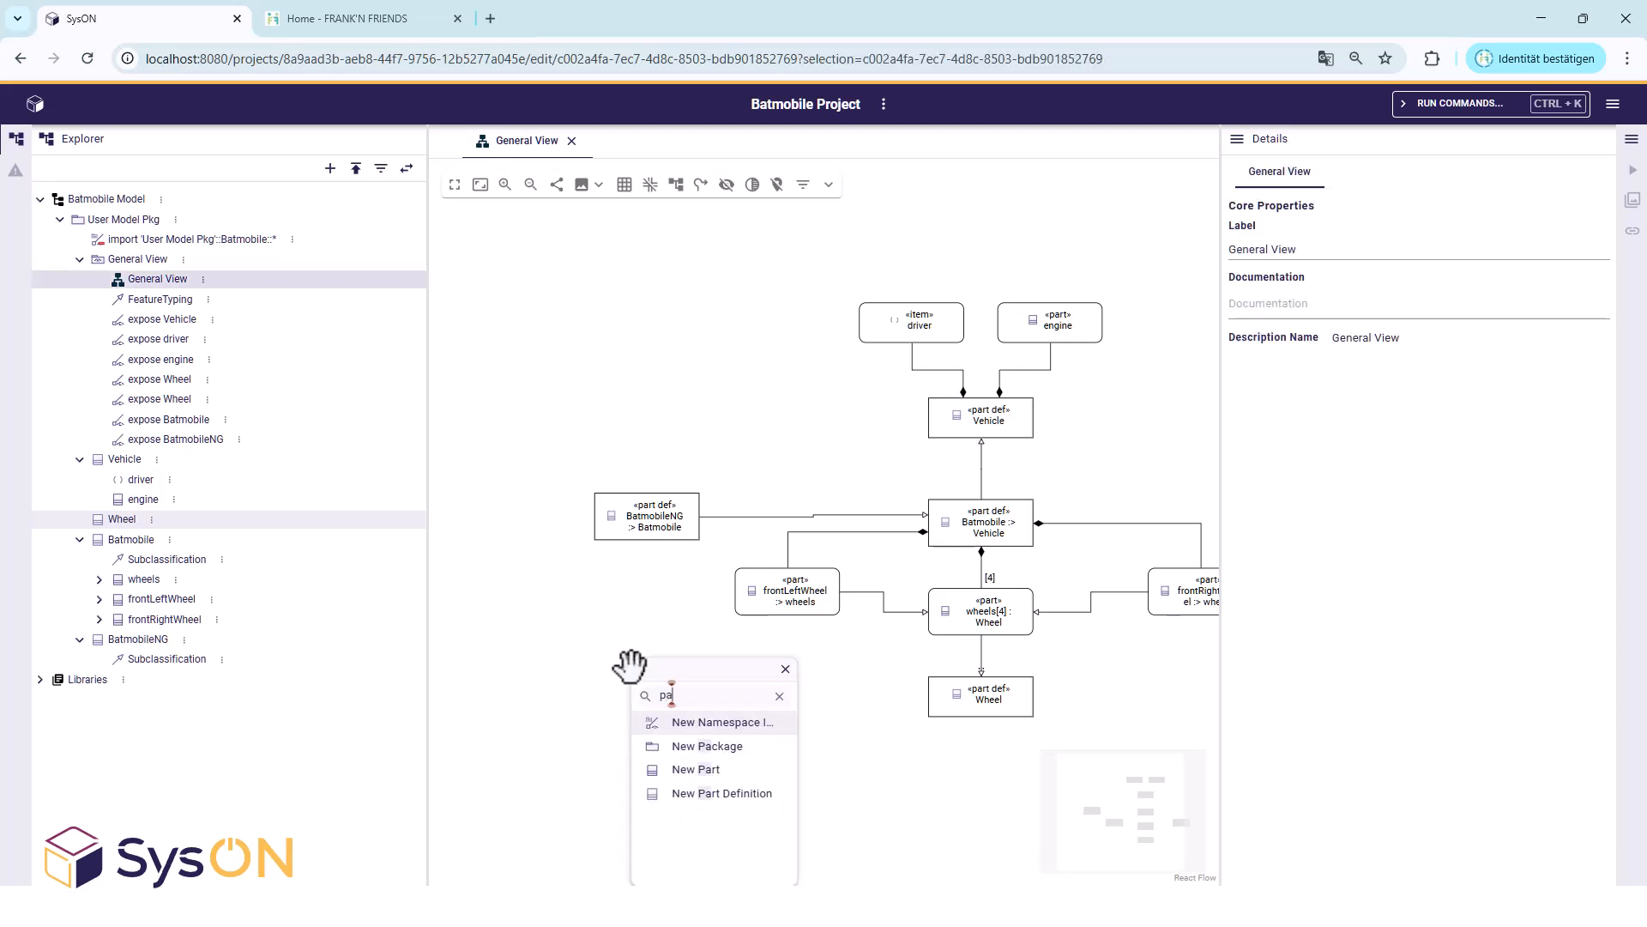
key(Return)
text(bullet)
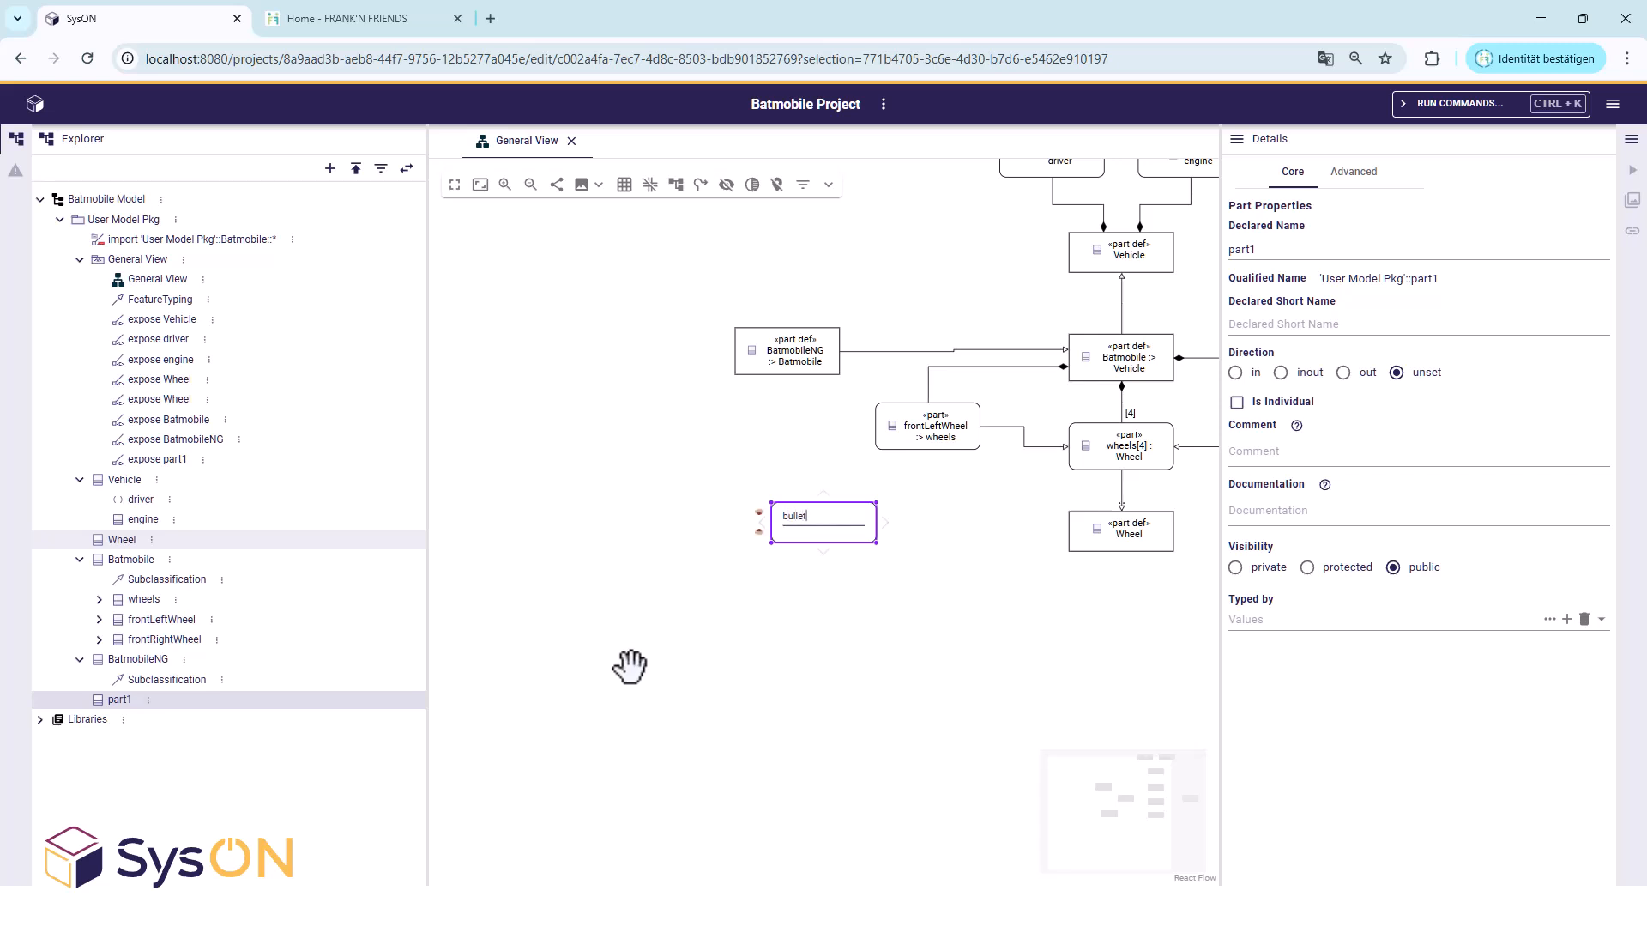
text(ProofWheels[4] :>> wheels)
key(Return)
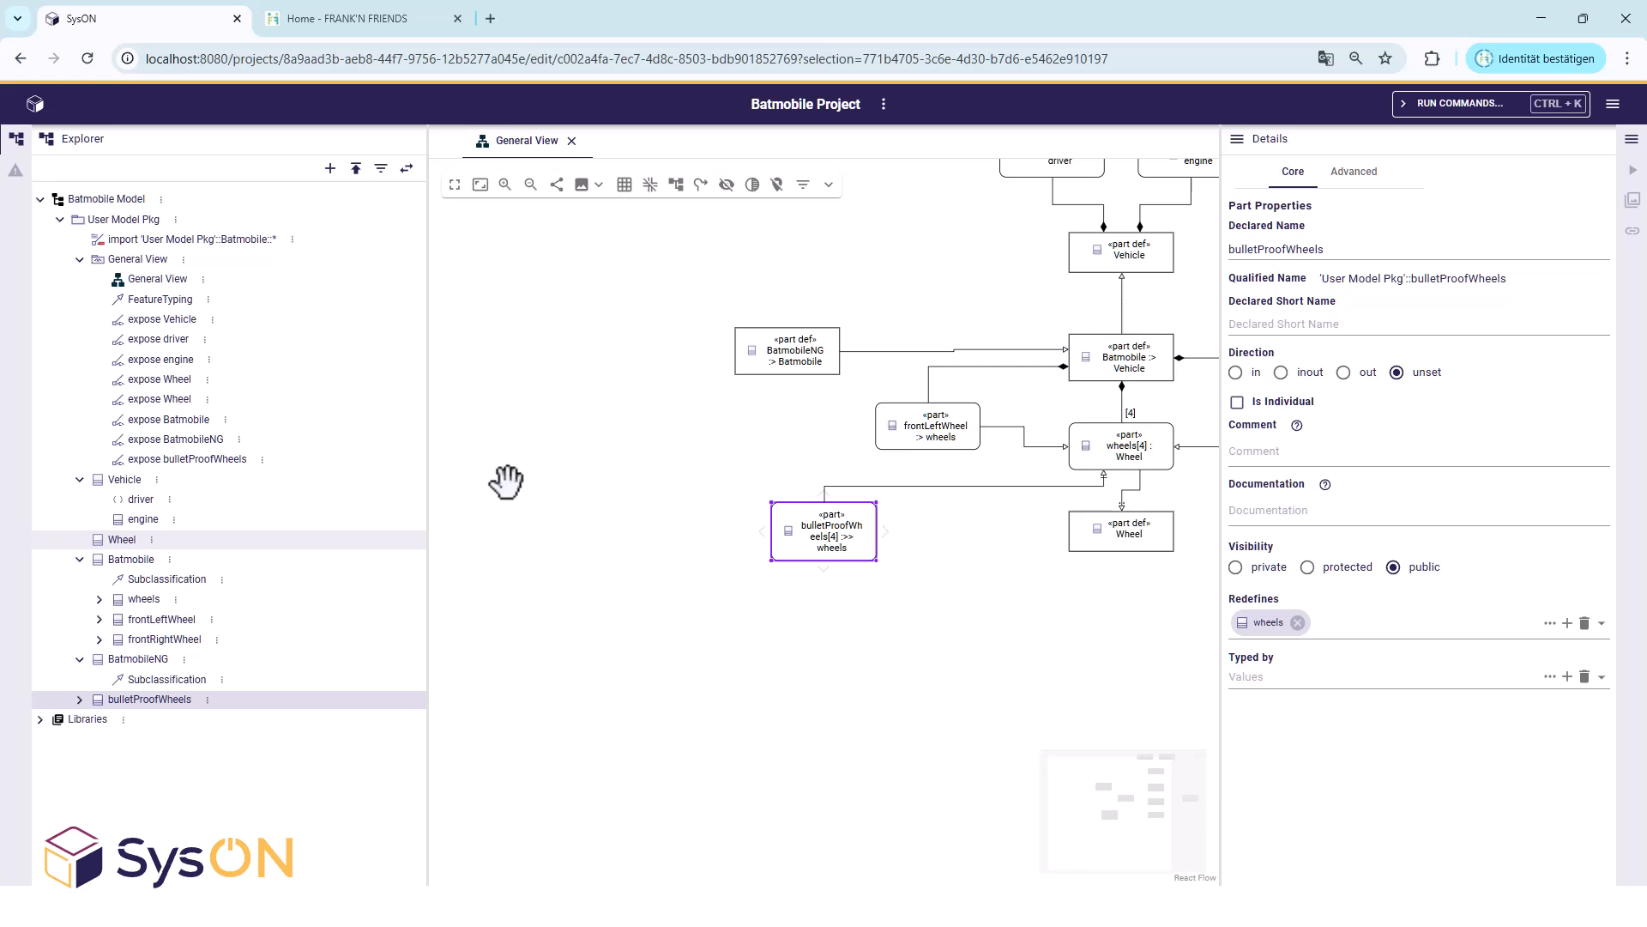
Align bulletProofWheels directly beneath BatmobileNG and shift the start of its redefinition link along the part's upper edge.
drag(812, 549, 776, 541)
click(896, 487)
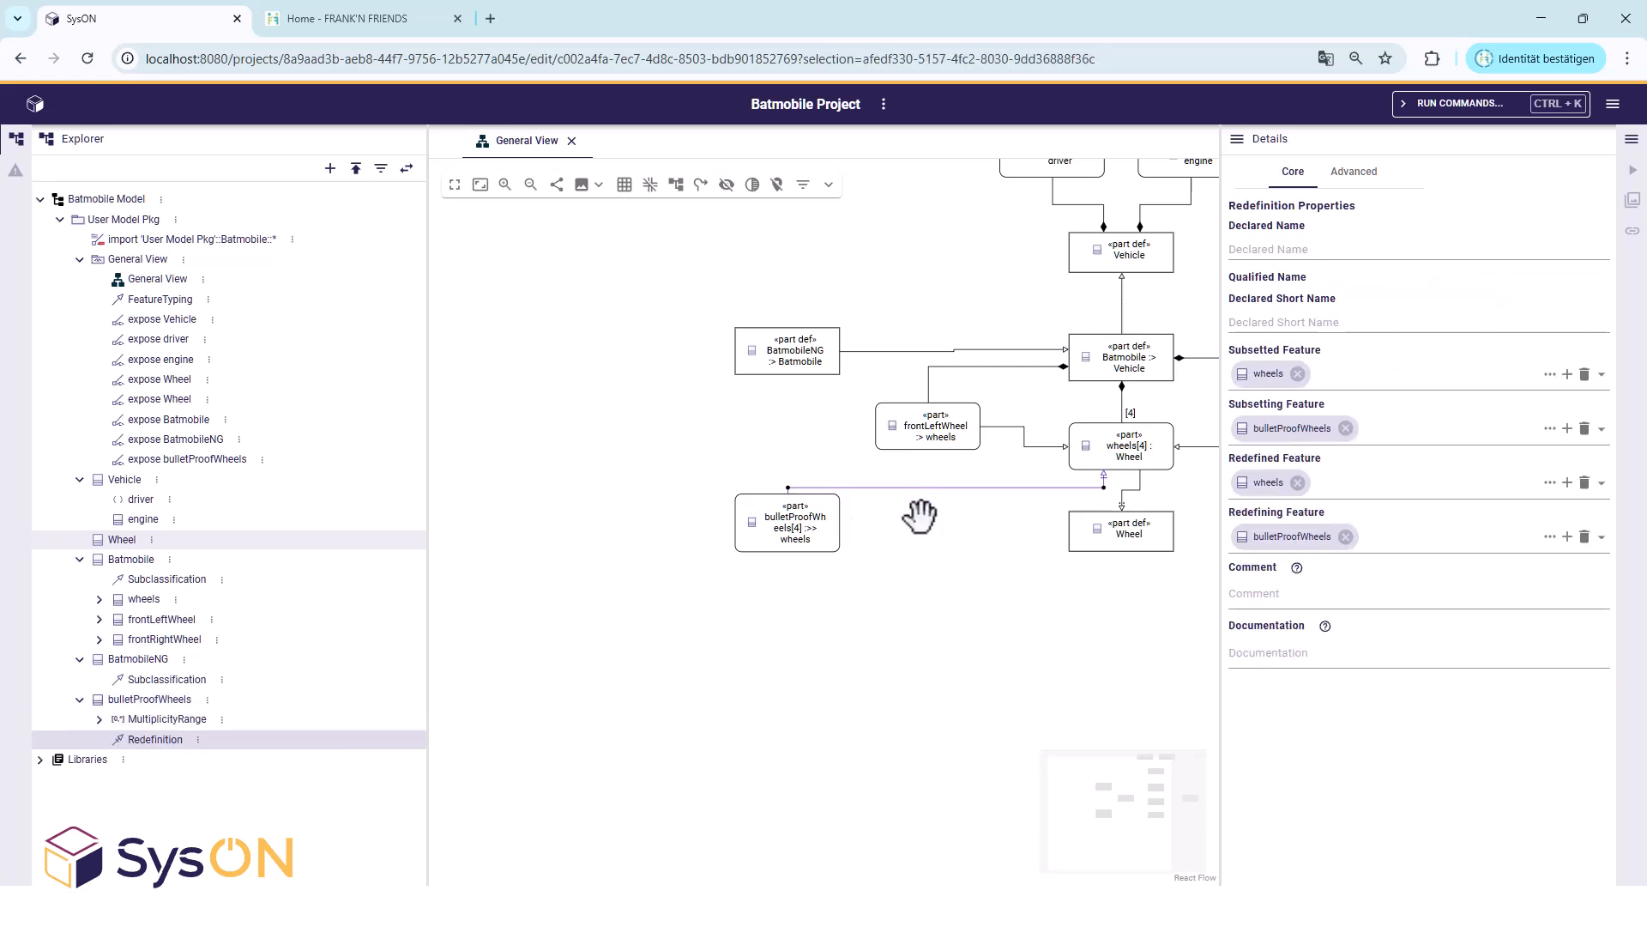
click(918, 531)
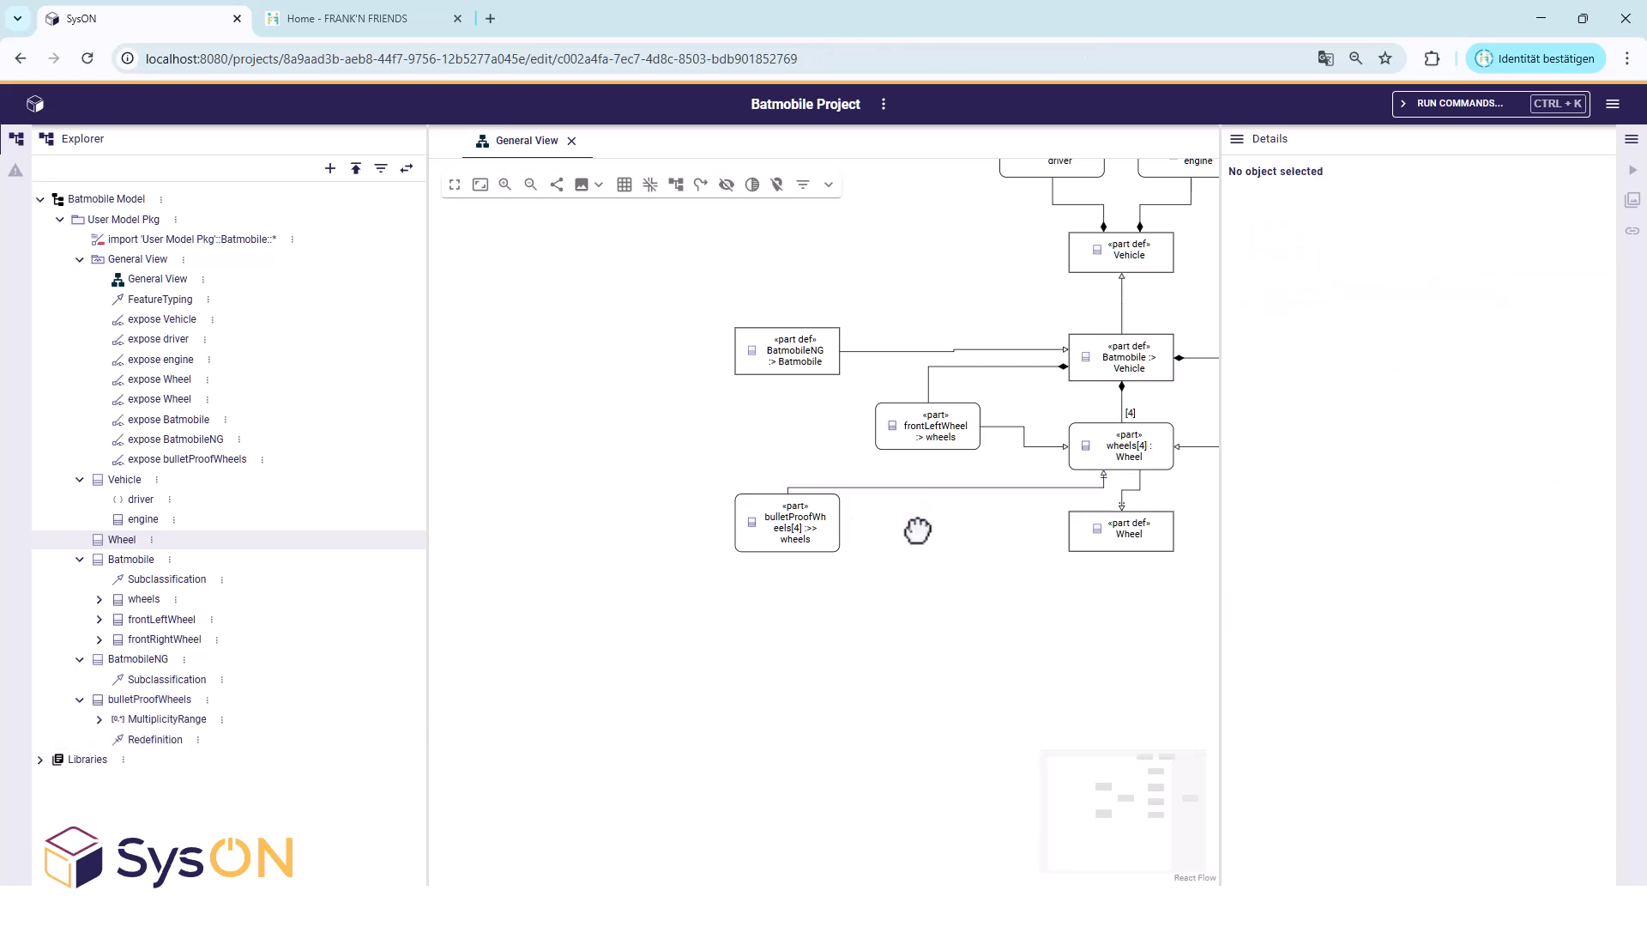
click(785, 488)
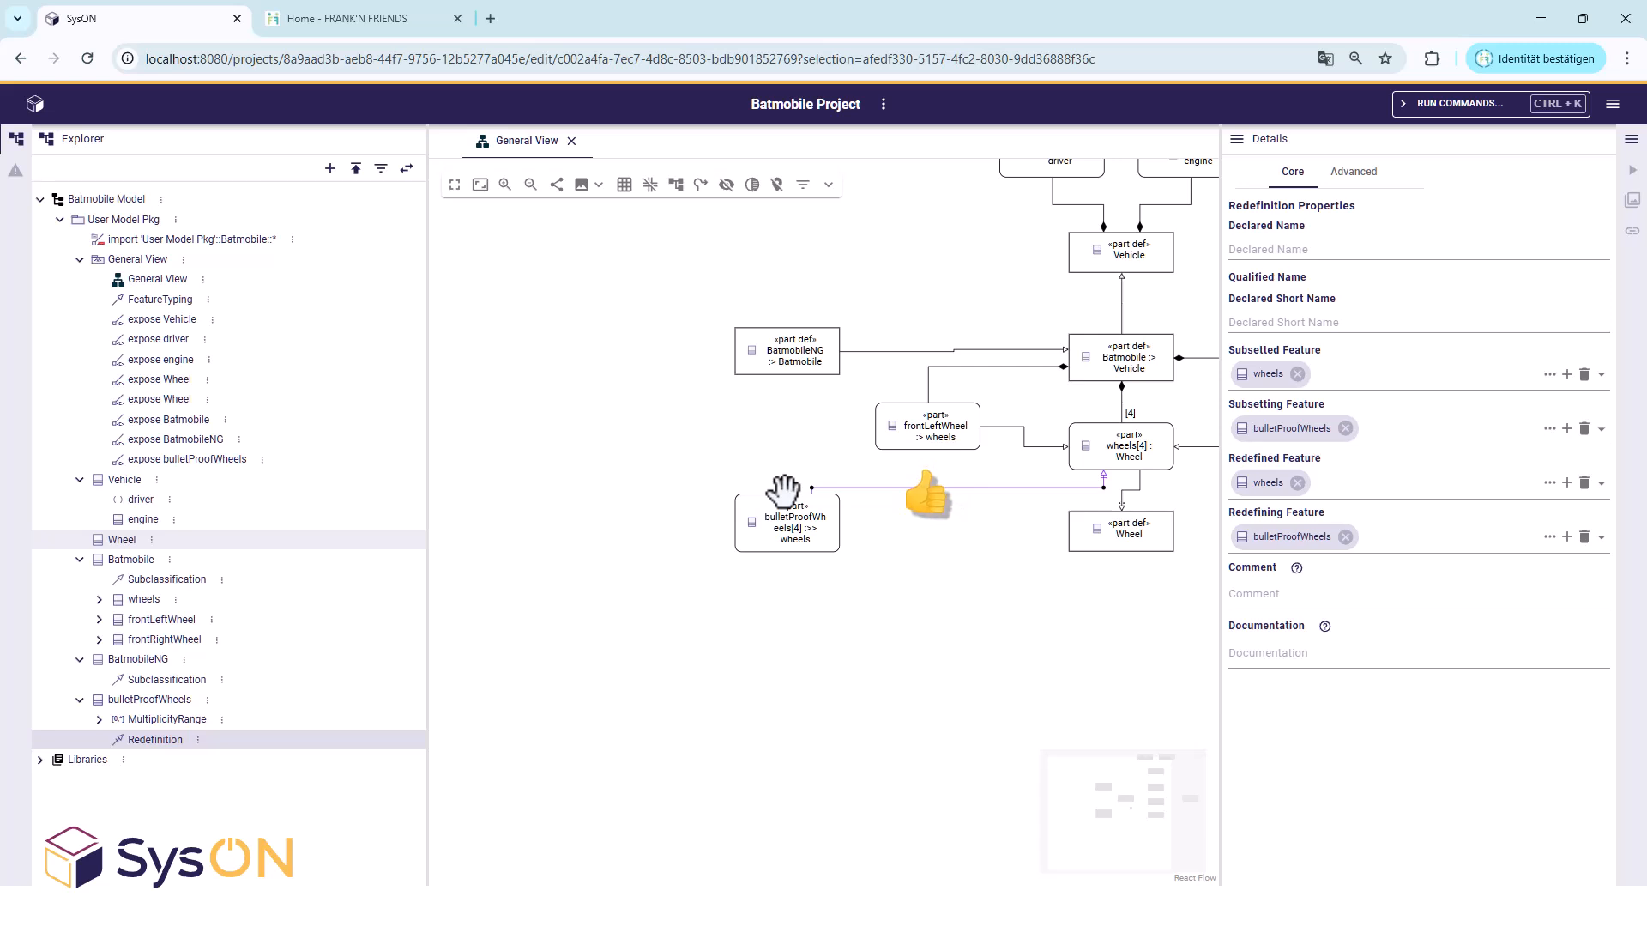
Connect bulletProofWheels to the BatmobileNG part definition as a nested part.
click(785, 488)
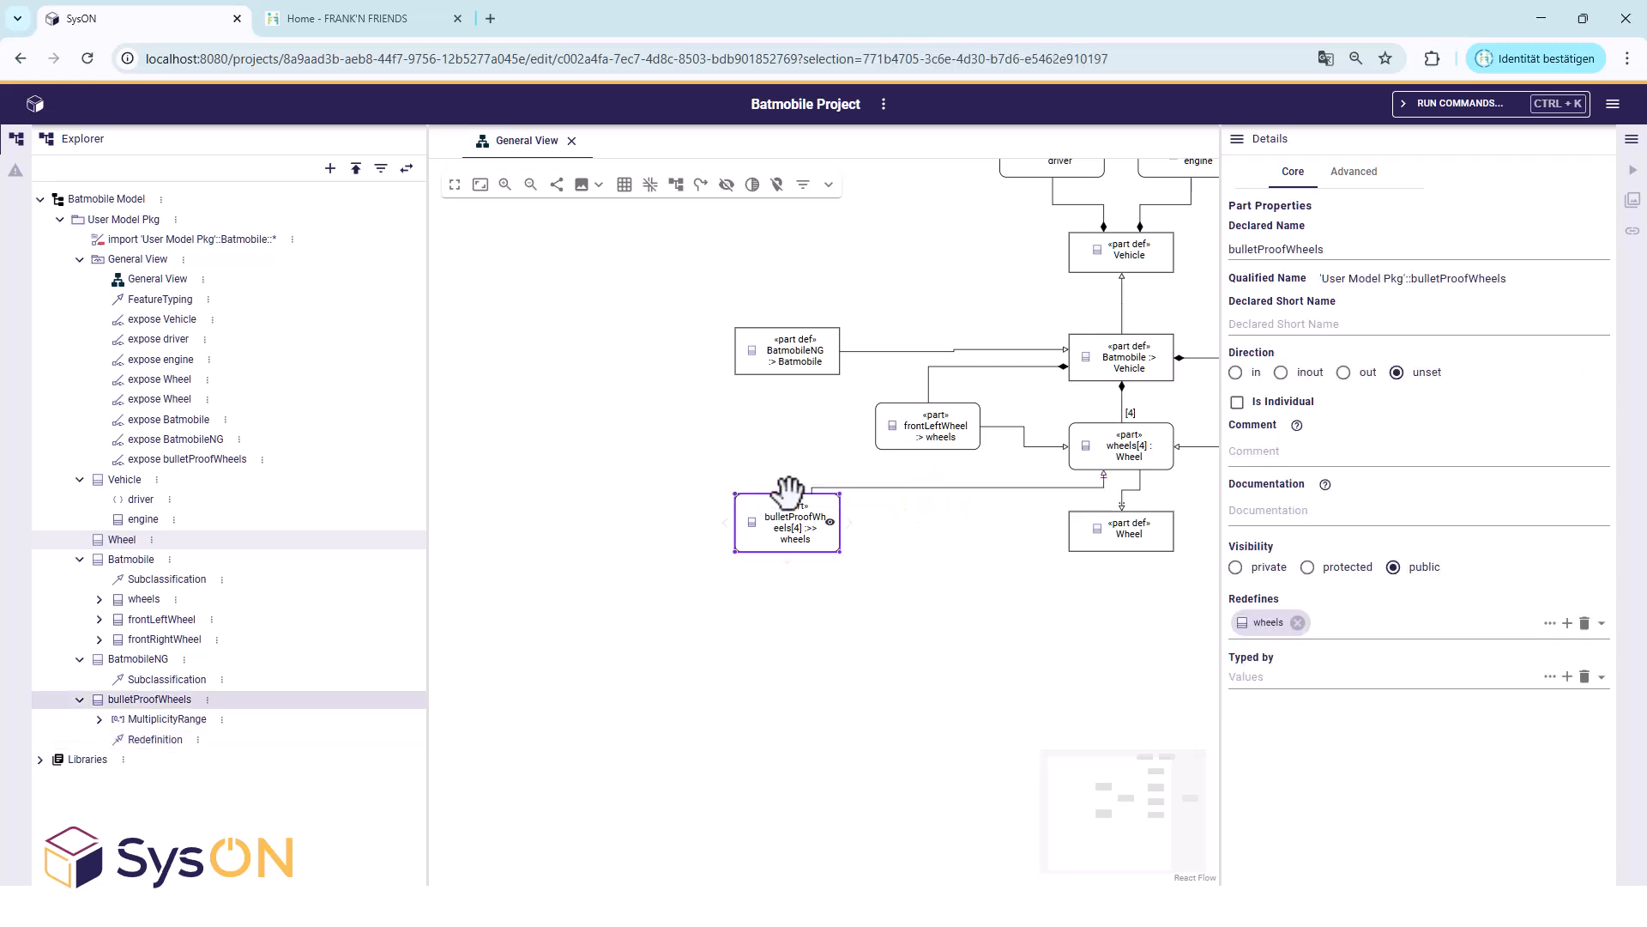
drag(785, 488, 786, 352)
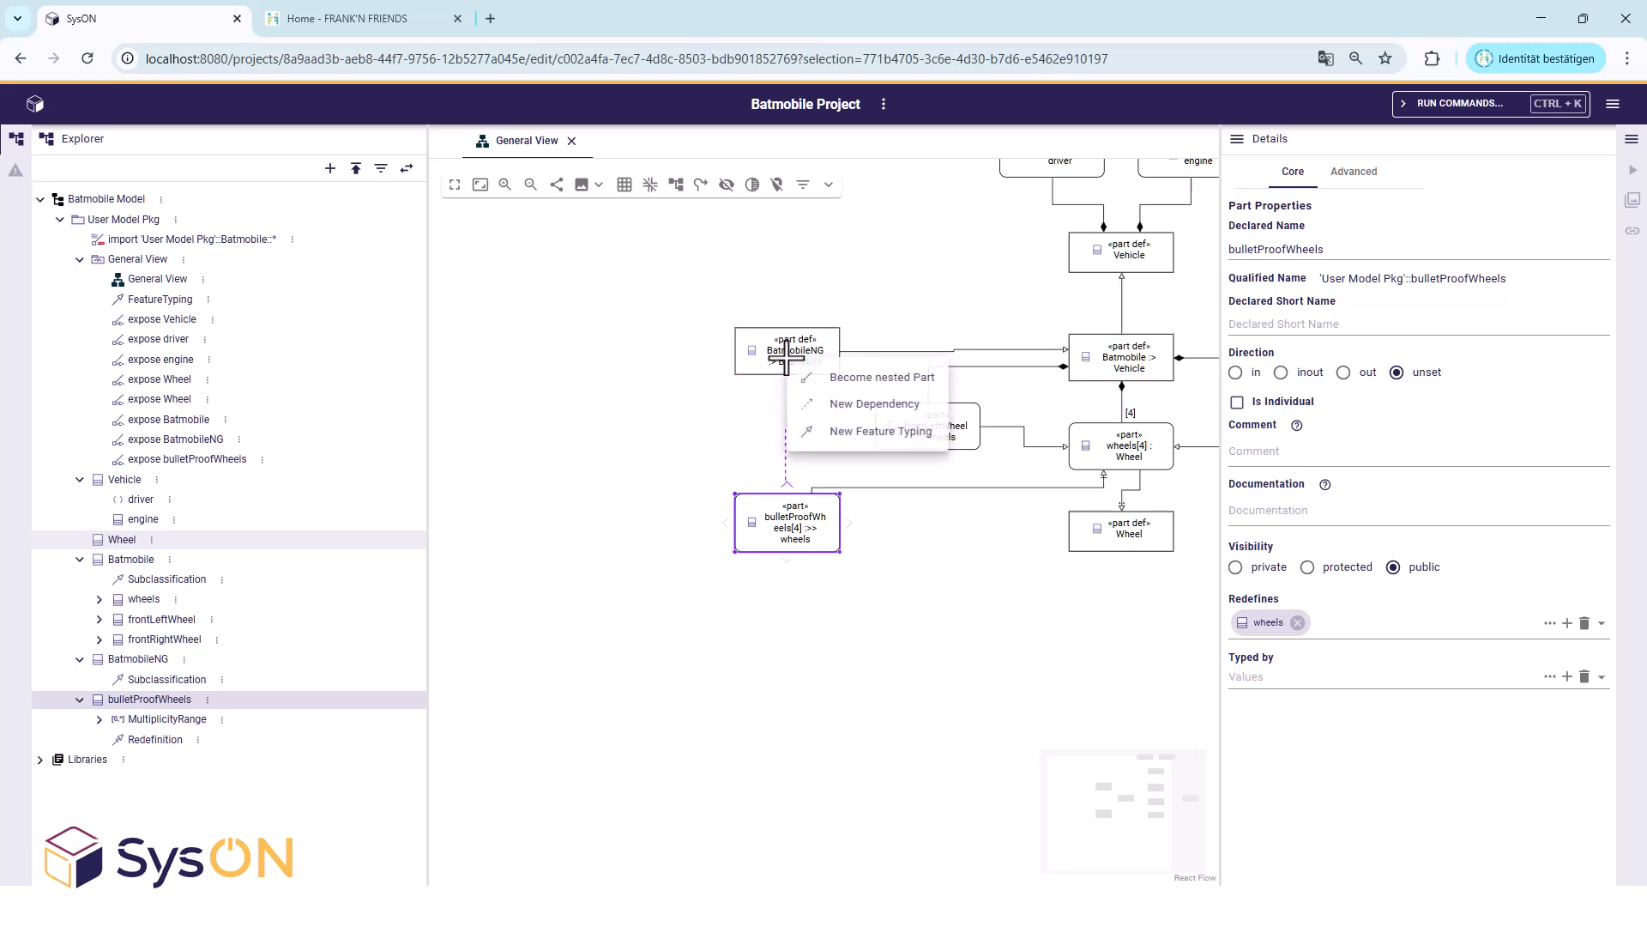
click(883, 377)
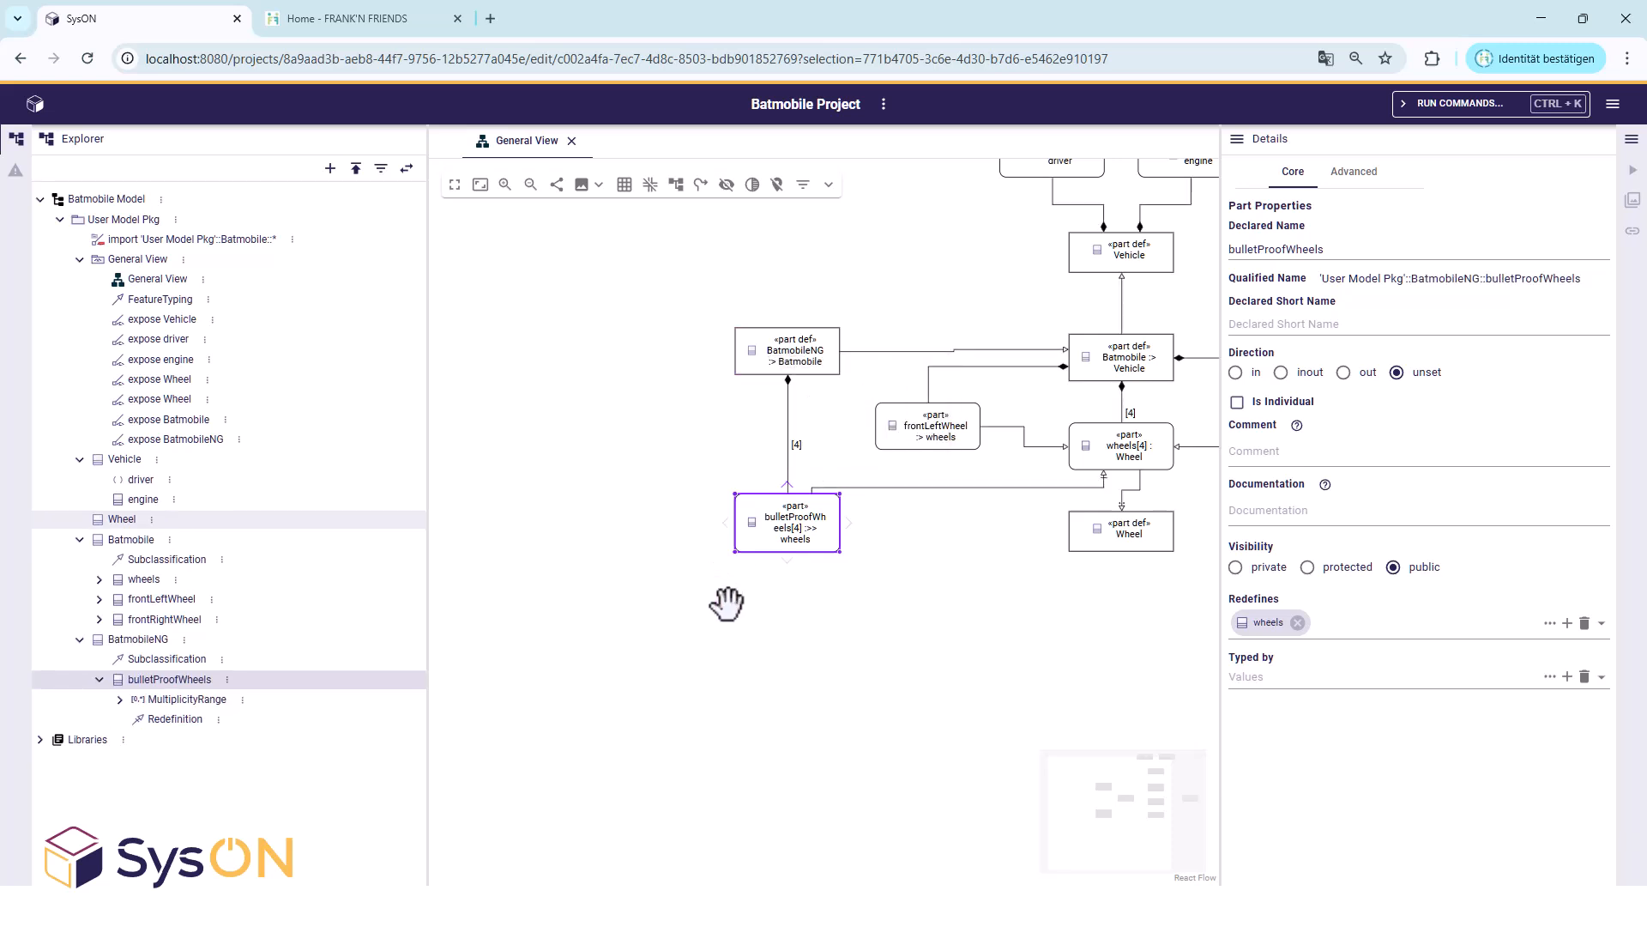
Select the driver item that belongs to the Vehicle definition.
drag(943, 611, 708, 675)
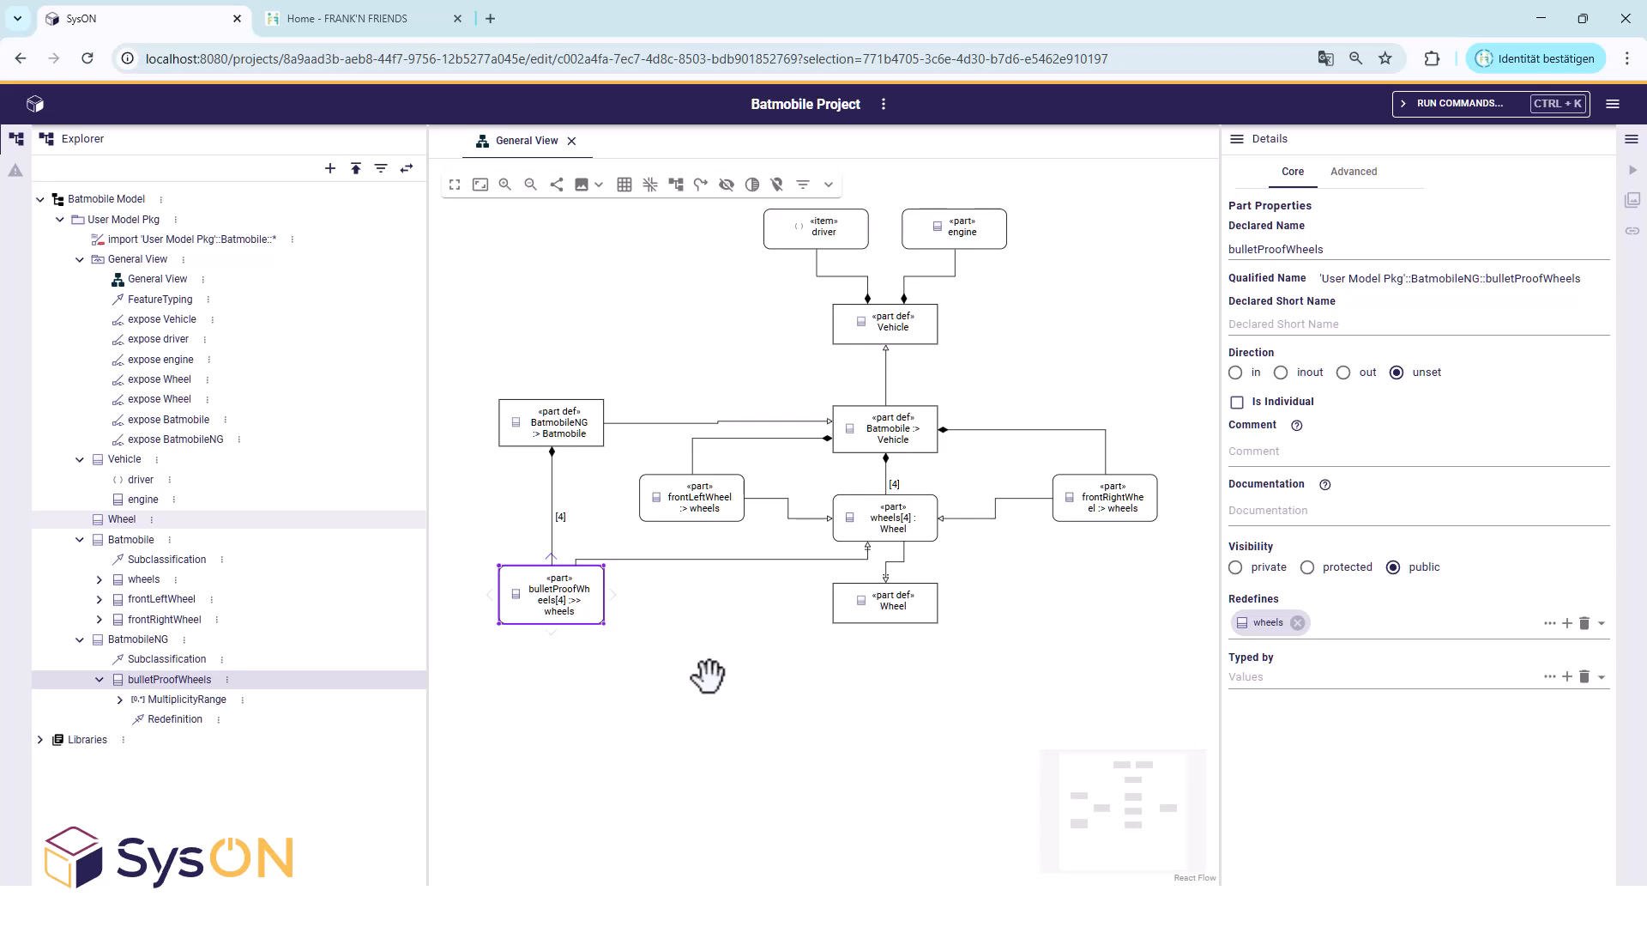
click(822, 237)
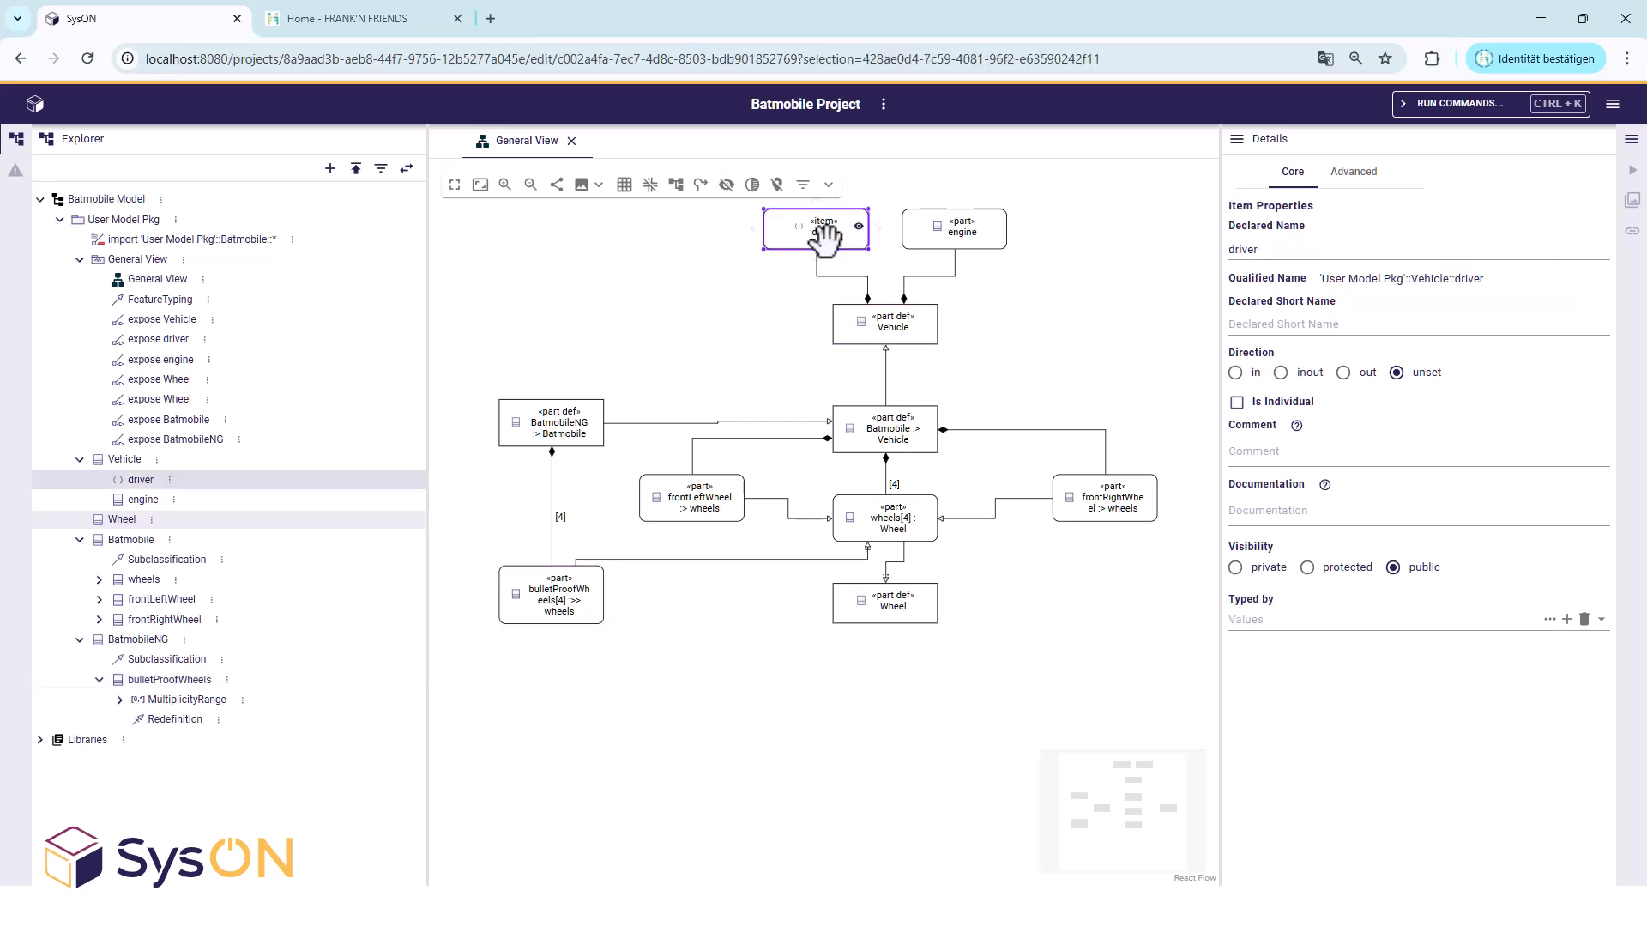